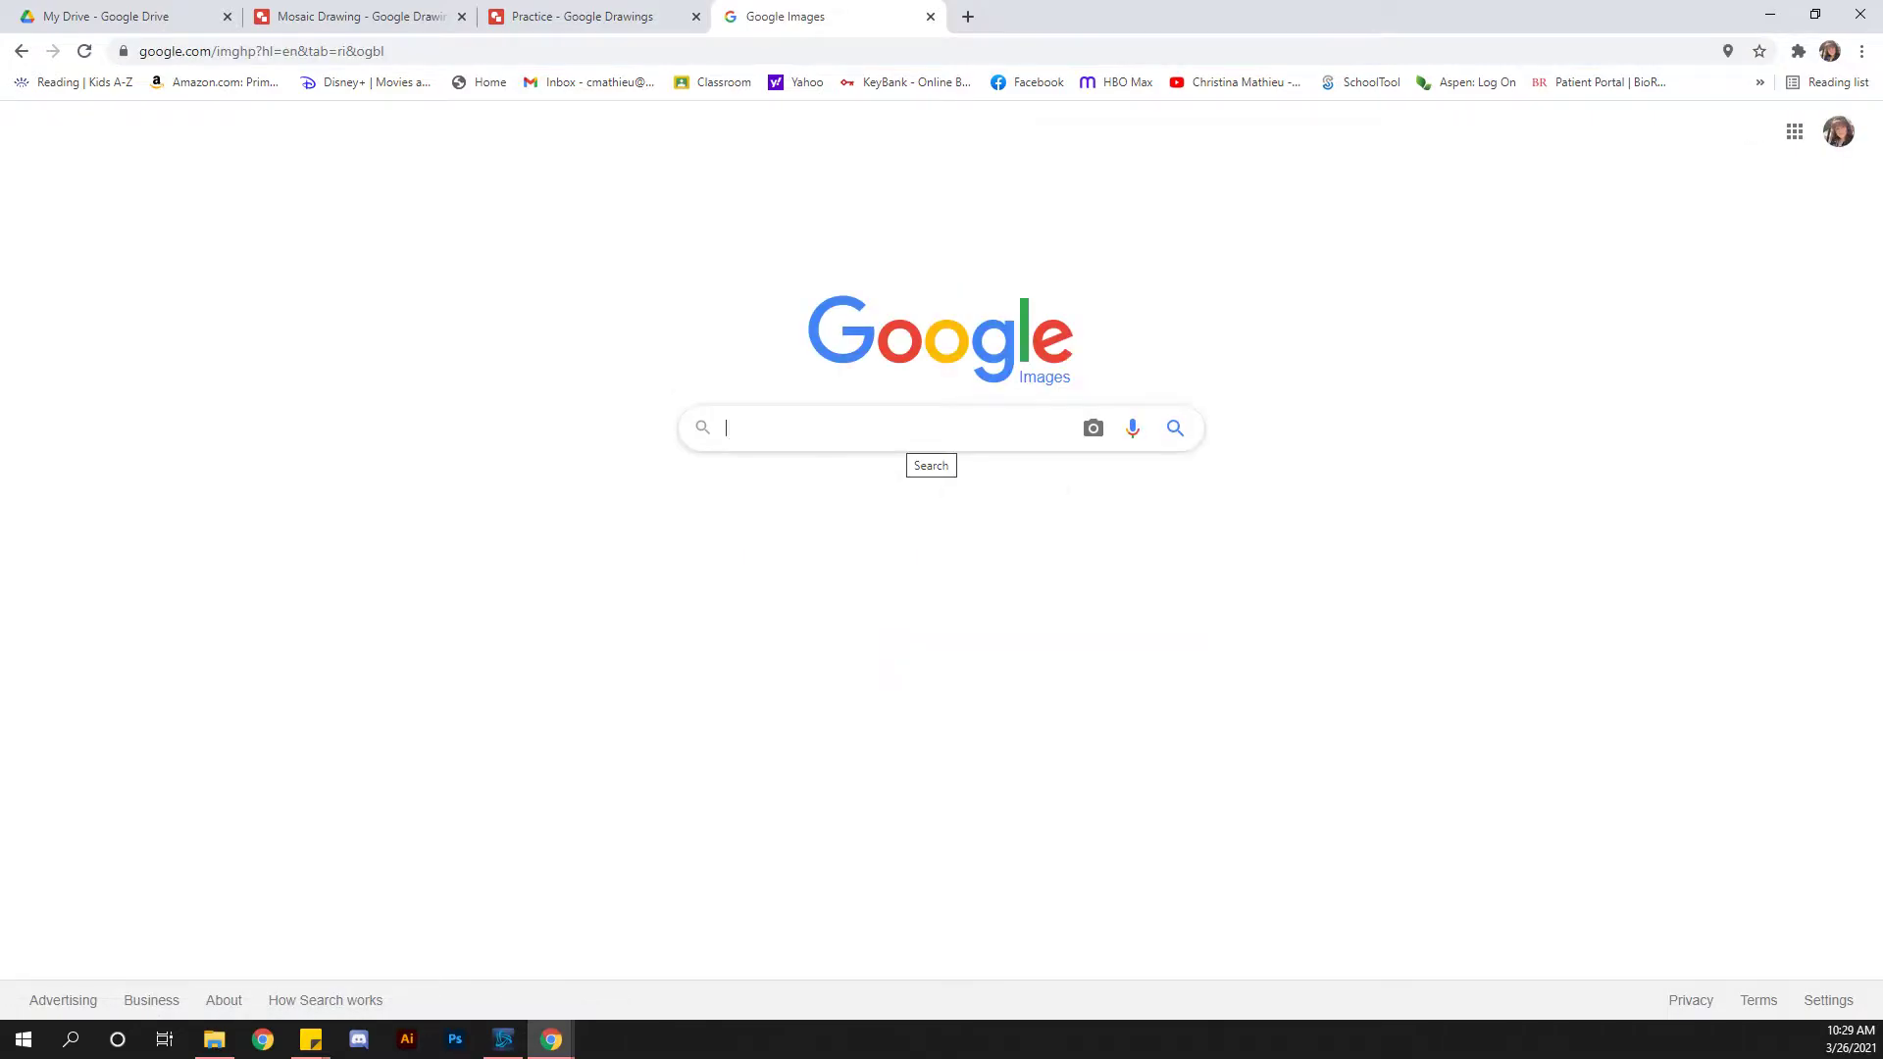
# - Search Google Images for "Candy" and look through the image results
pyautogui.click(927, 432)
pyautogui.write('Candy')
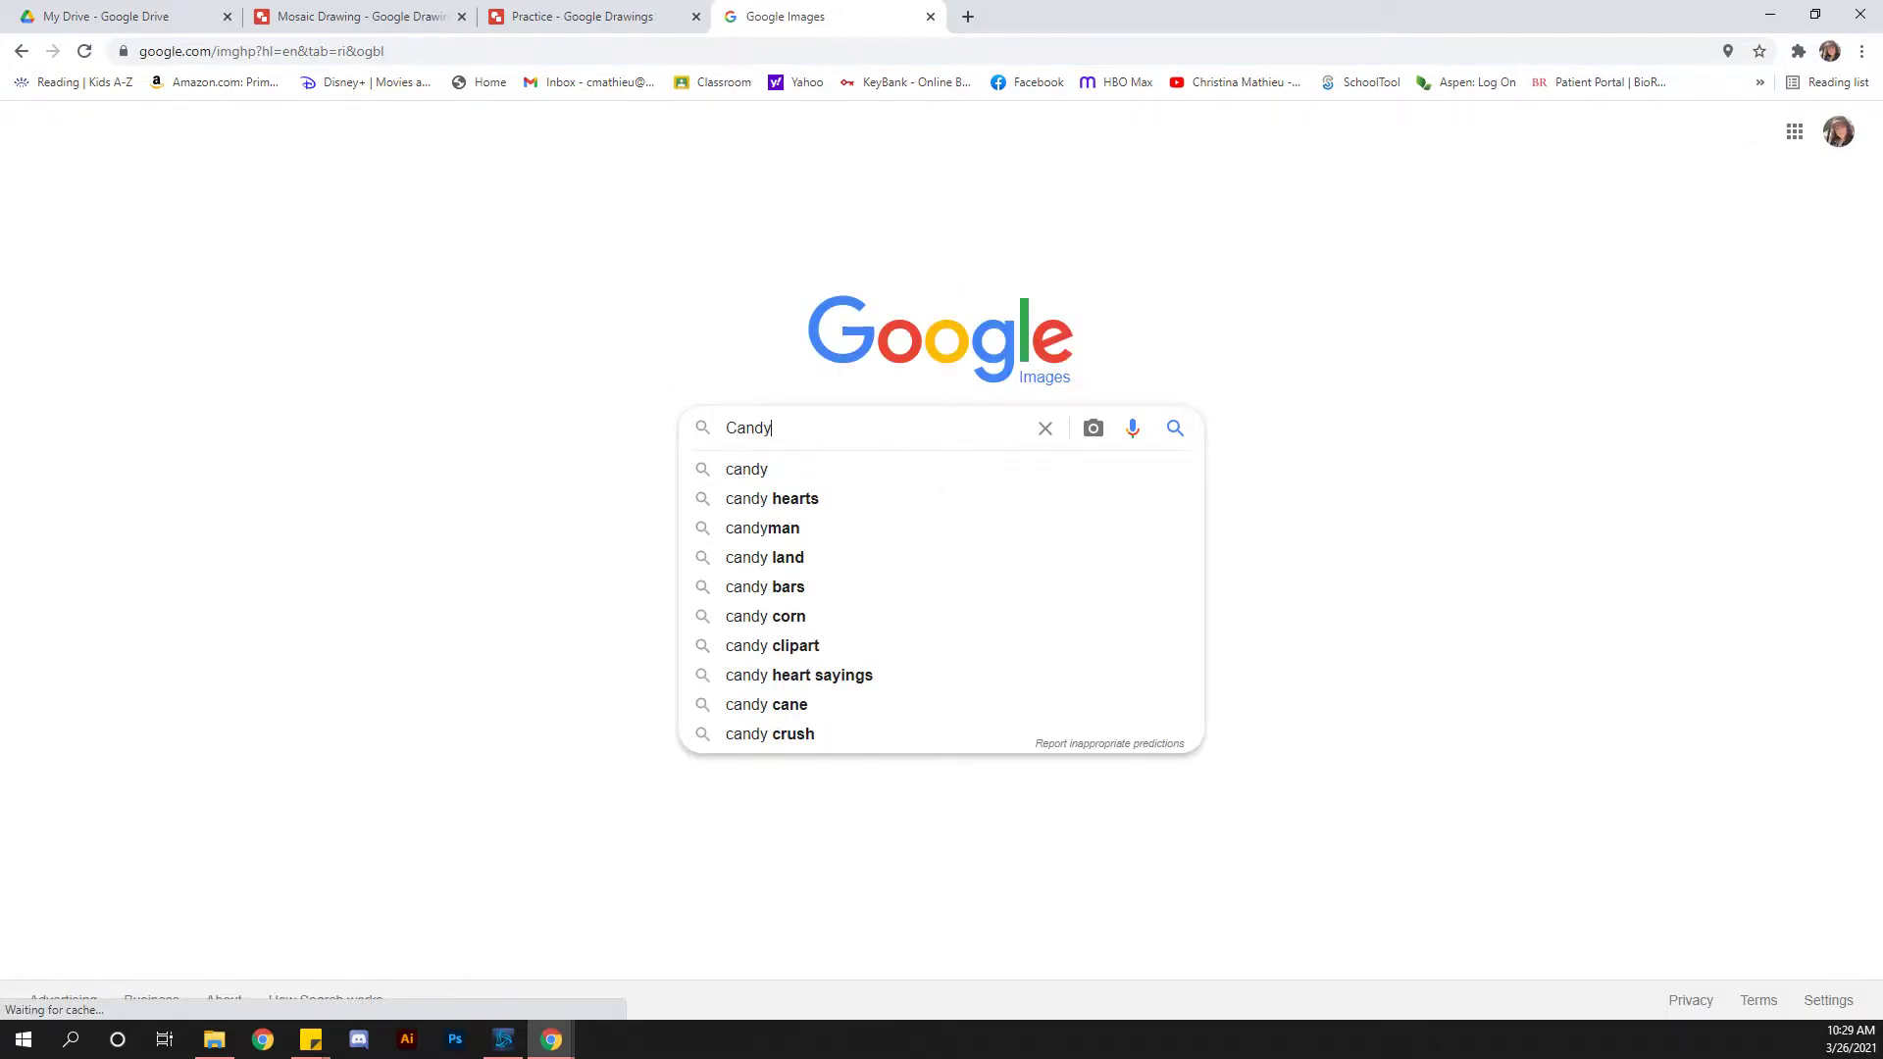
pyautogui.press('Return')
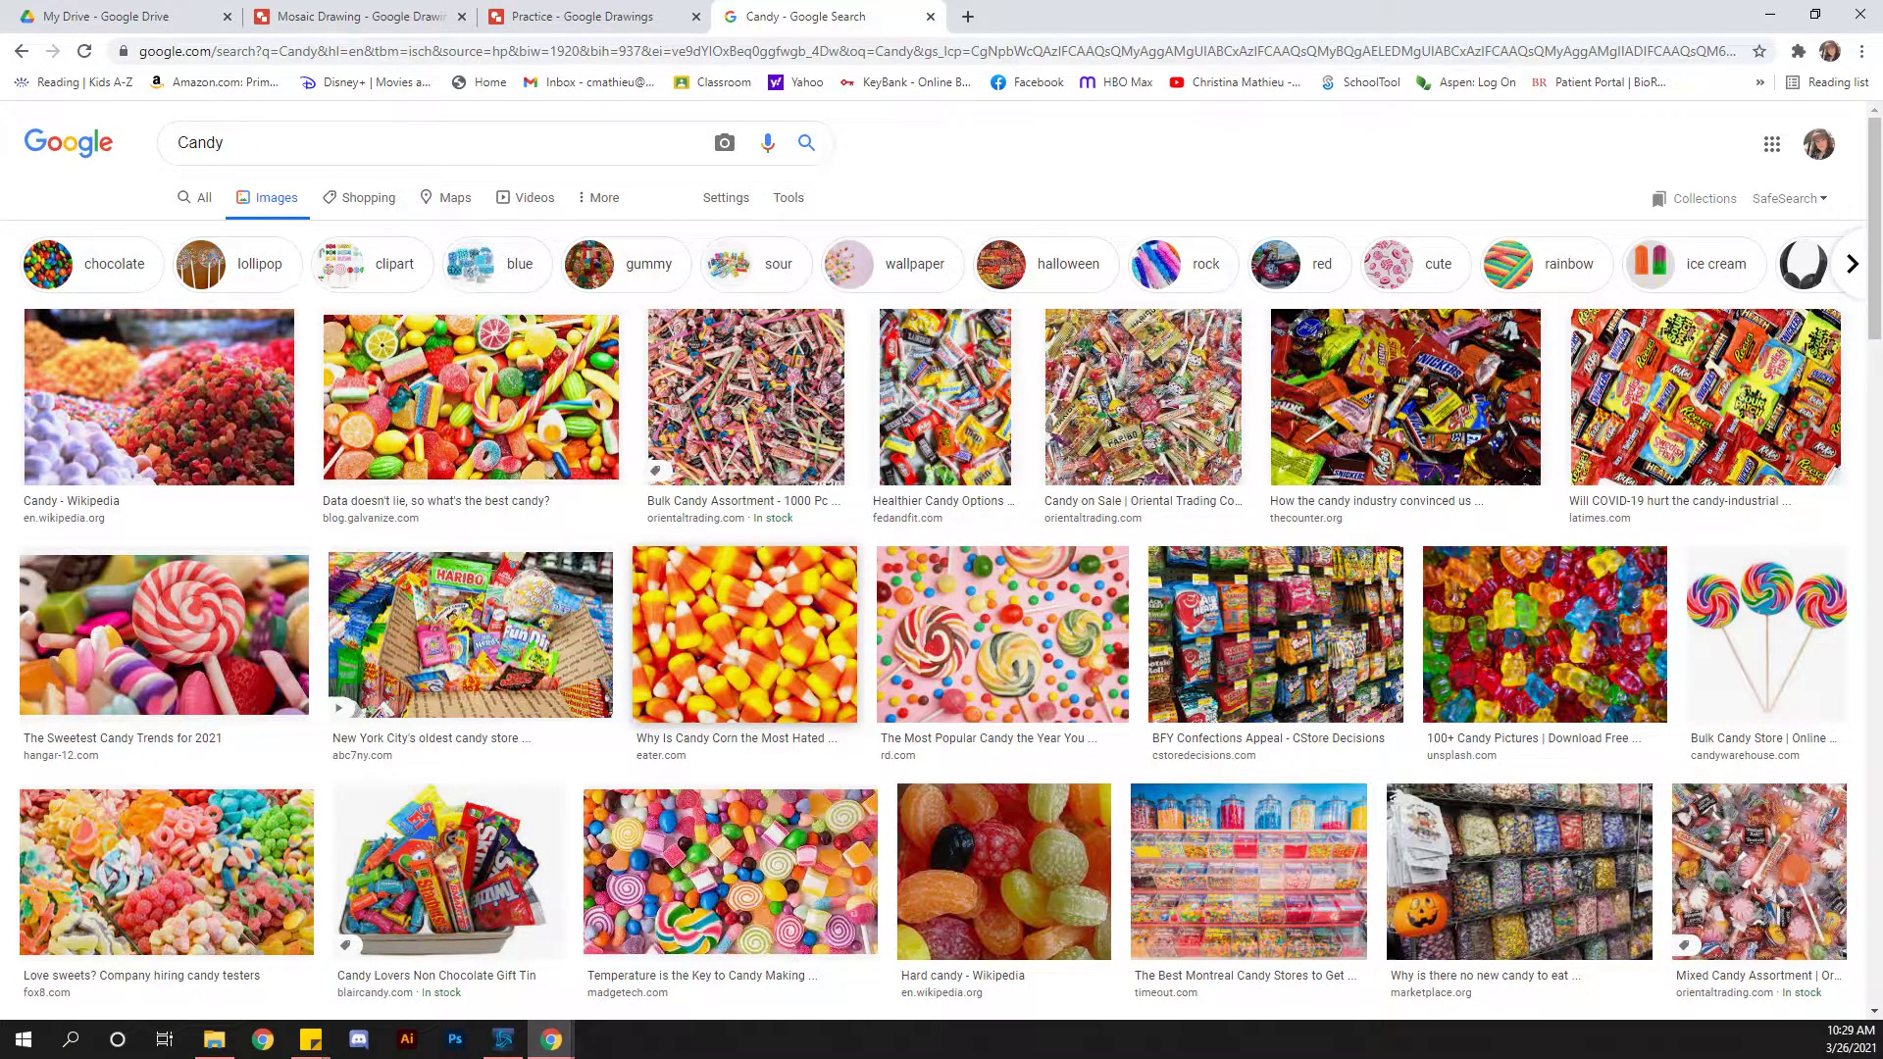
pyautogui.scroll(-2, 942, 637)
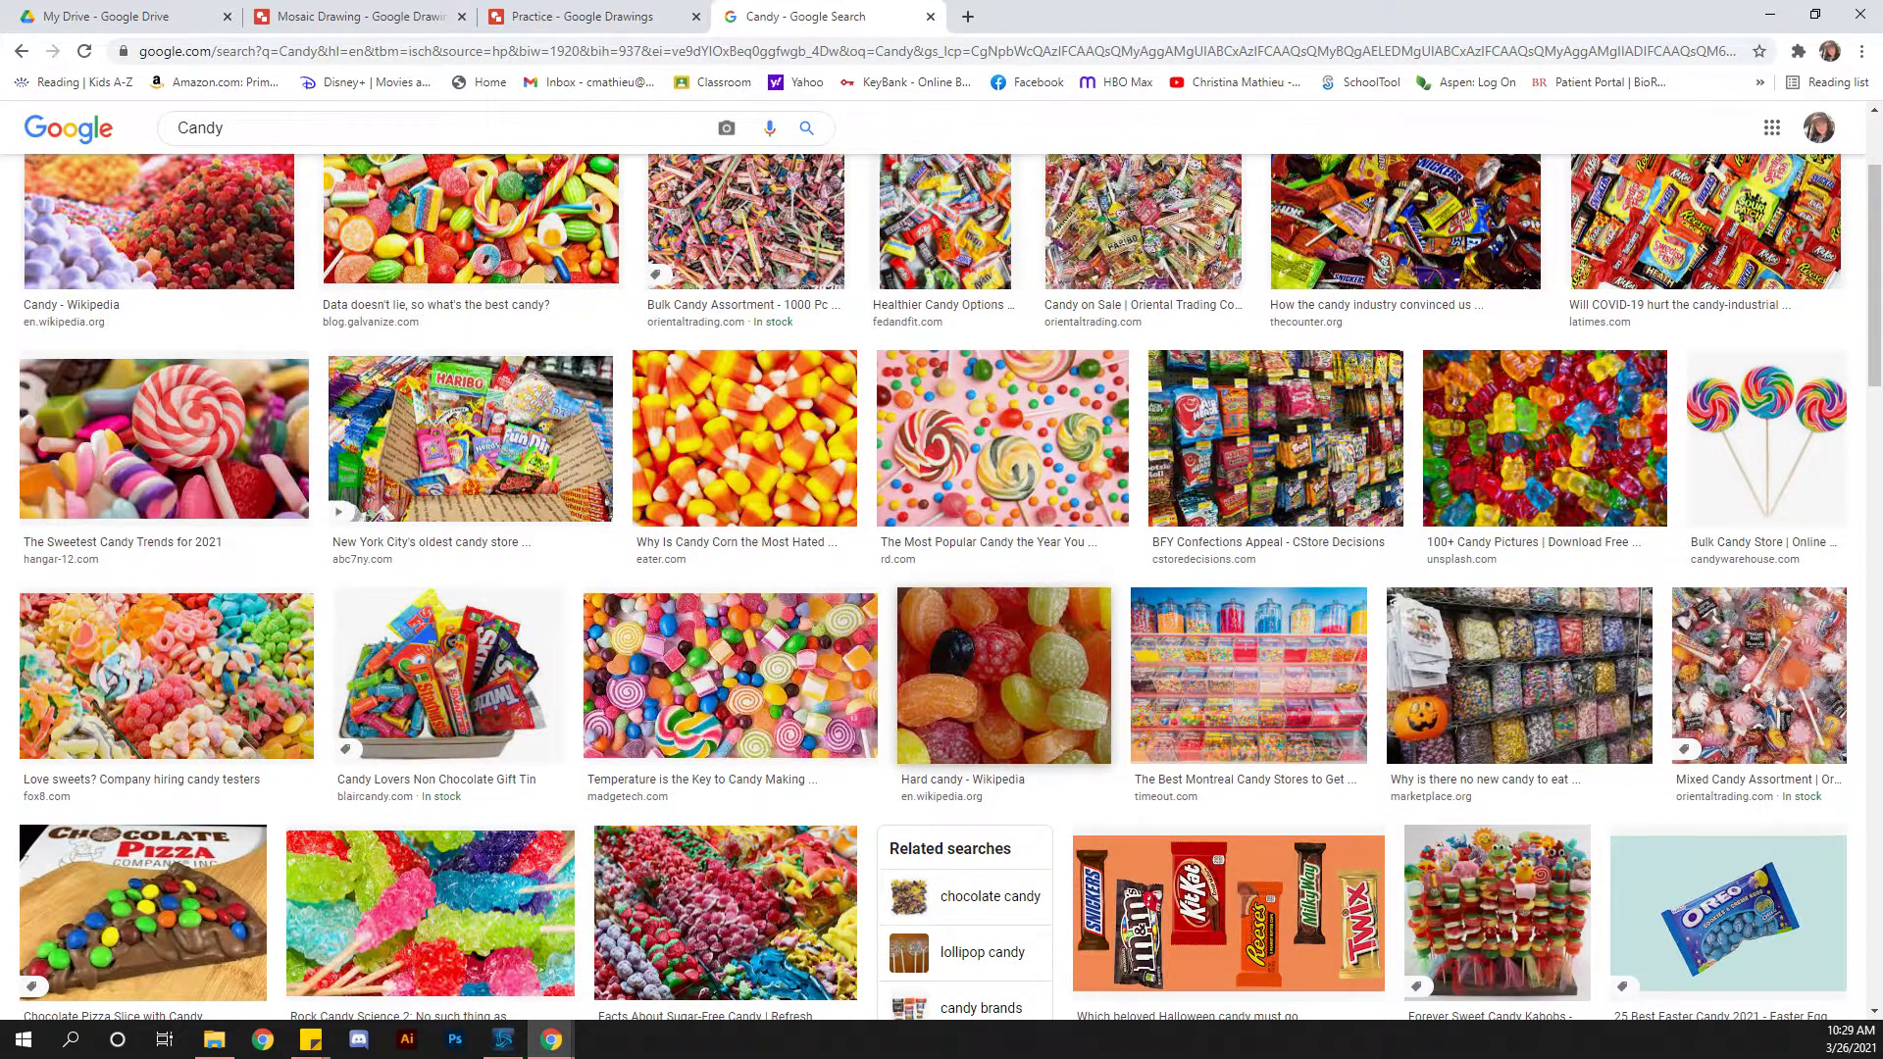
pyautogui.scroll(2, 942, 638)
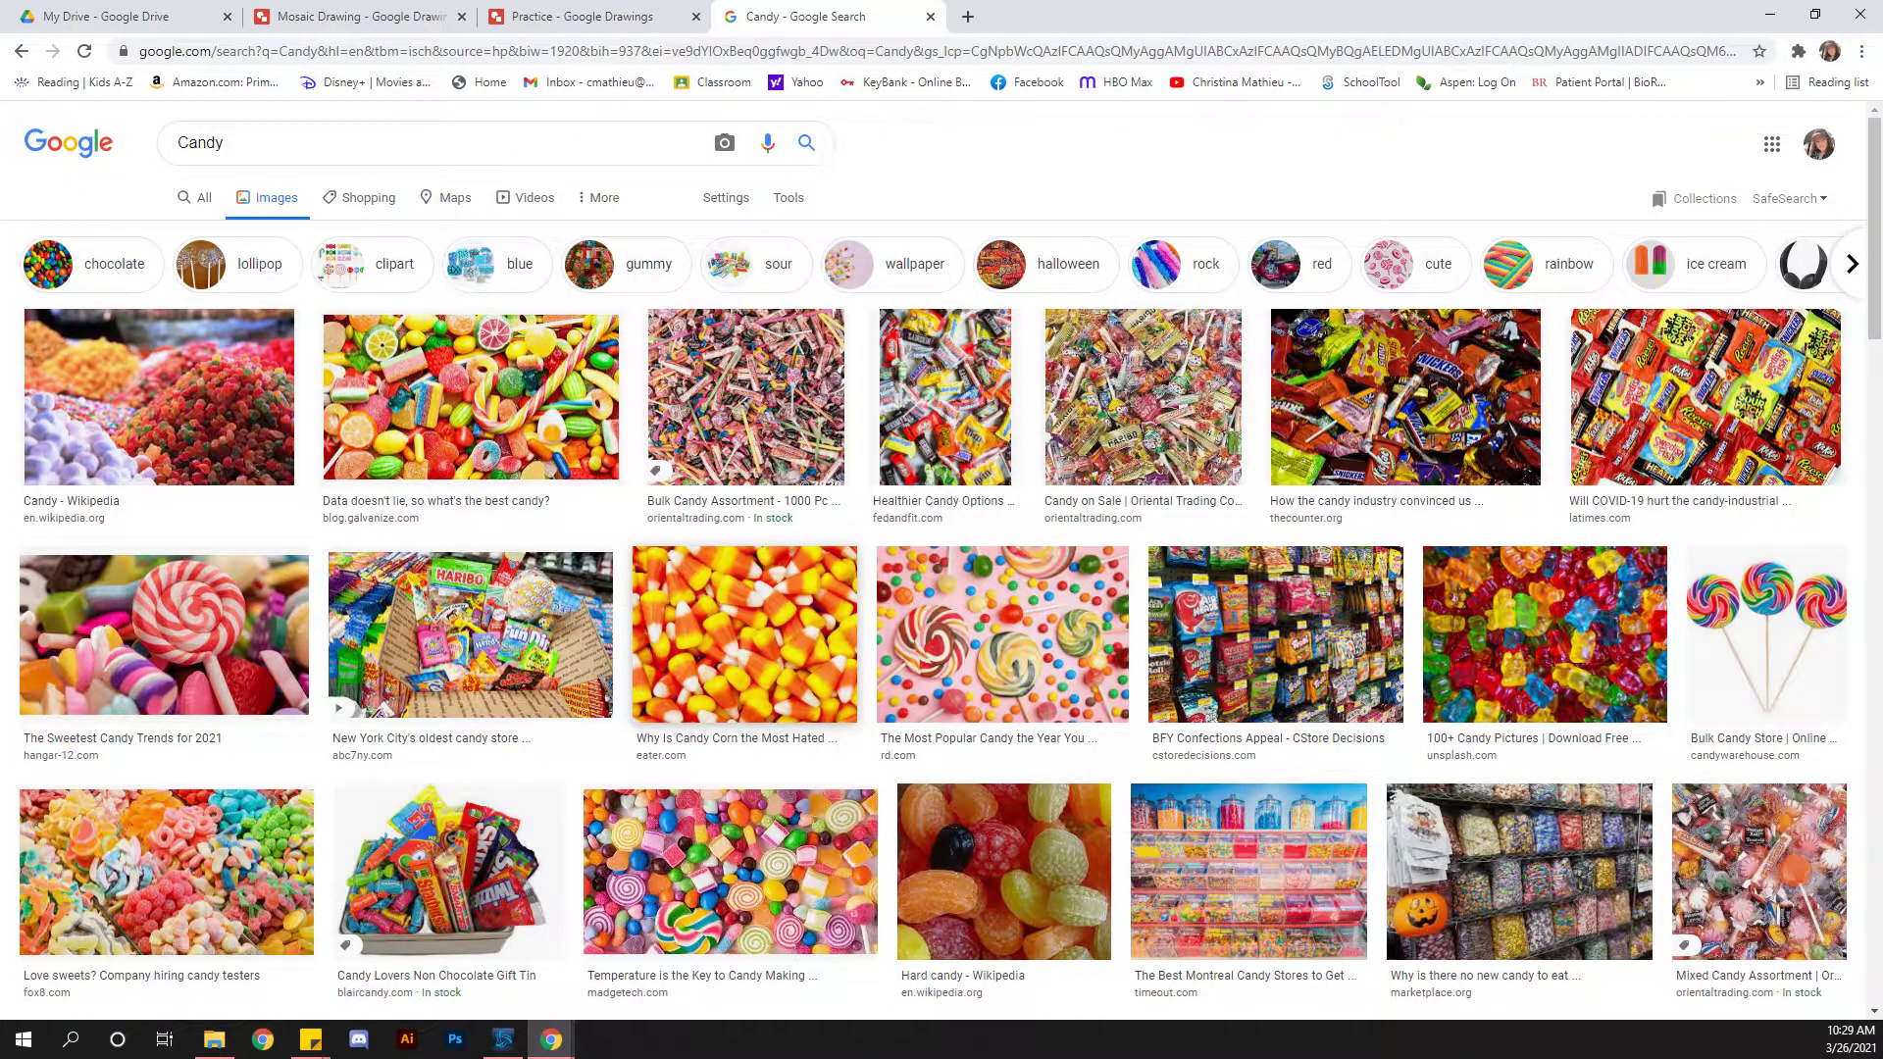
# - Open the candy corn photo from eater.com and save it to the Desktop as the JPEG candy_corn_halloween_history
pyautogui.click(745, 635)
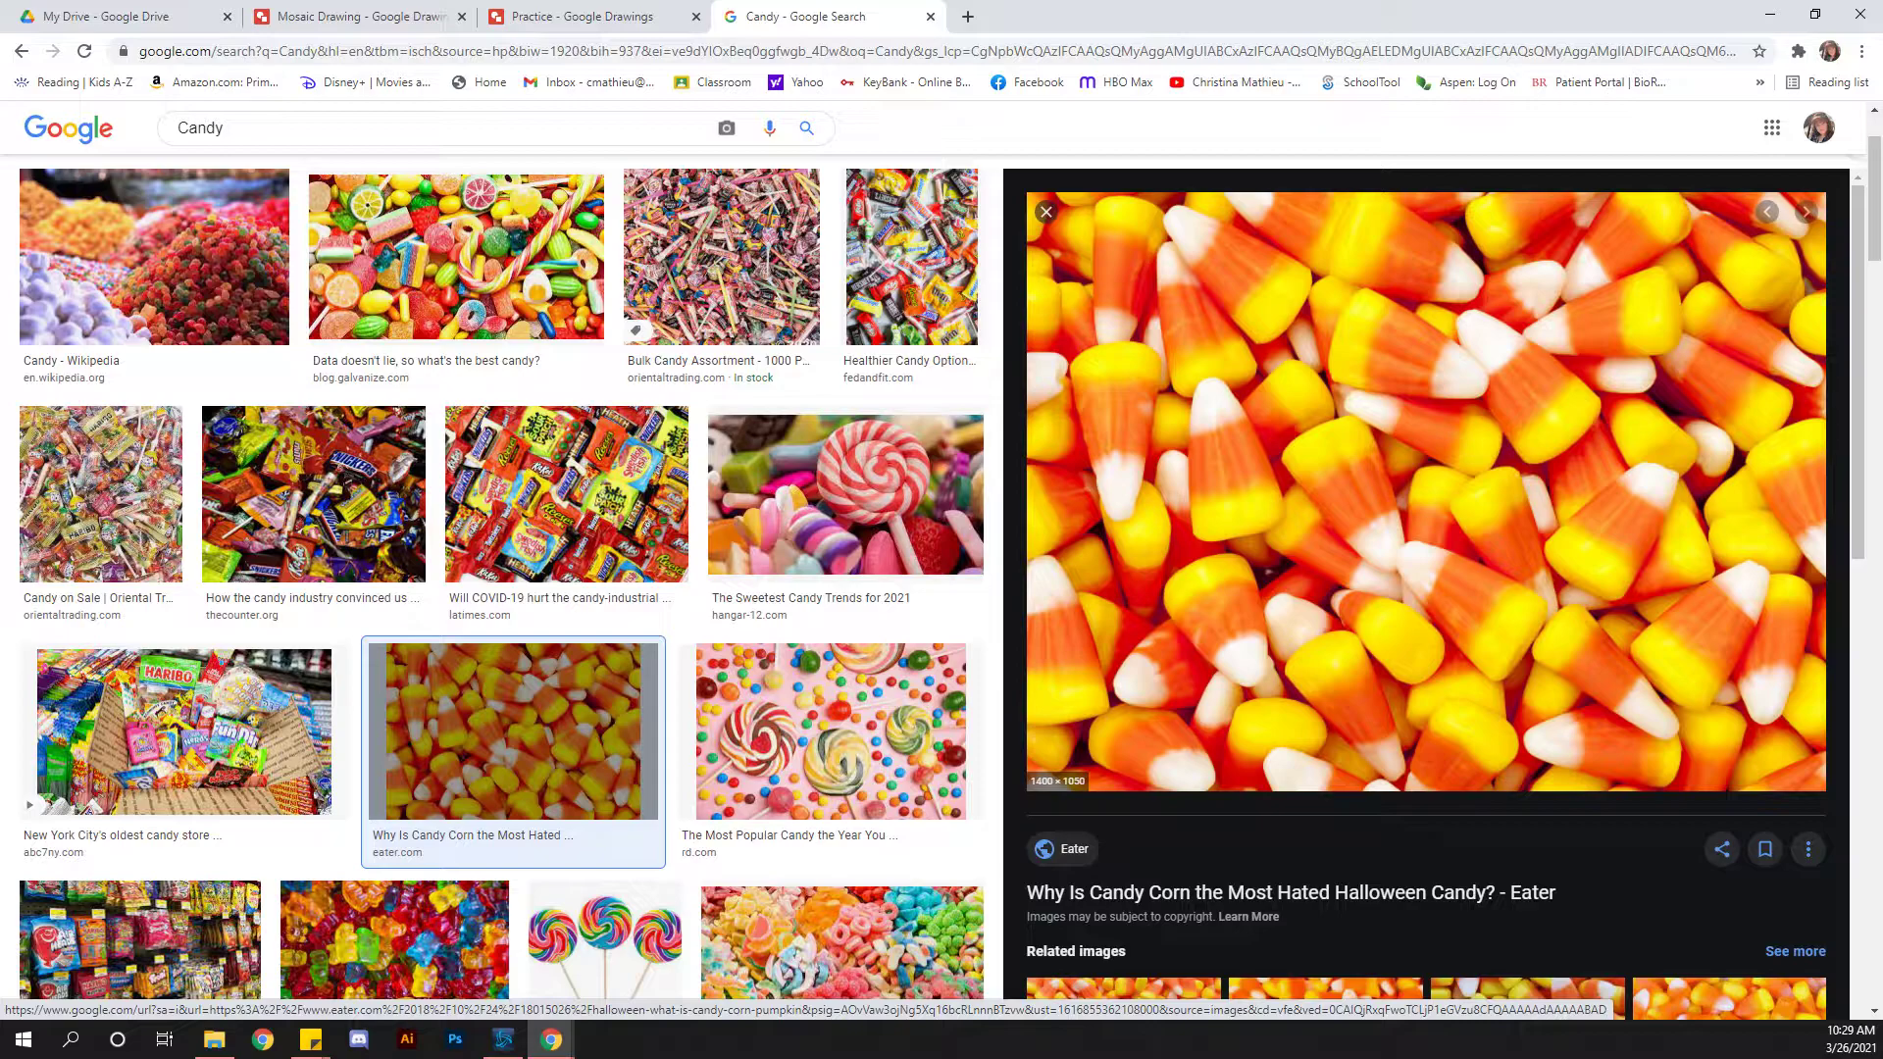
pyautogui.rightClick(1294, 419)
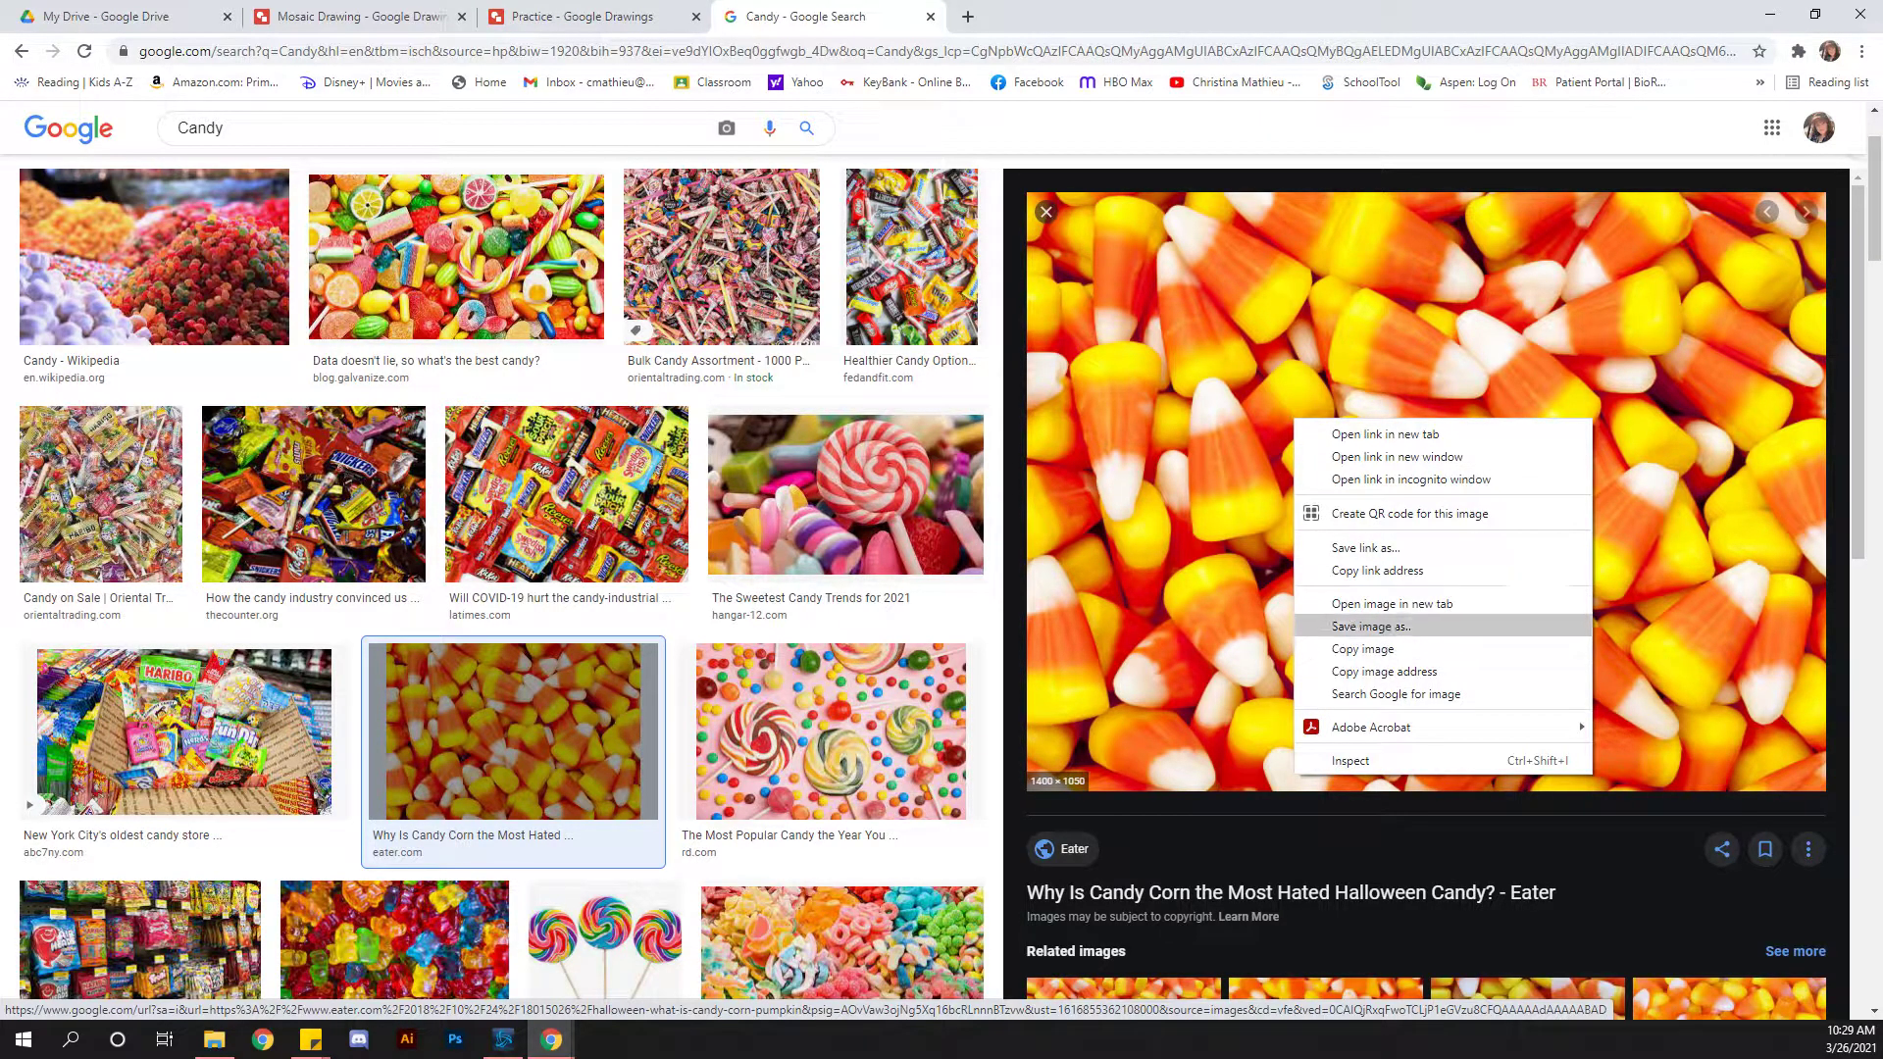
pyautogui.click(1372, 626)
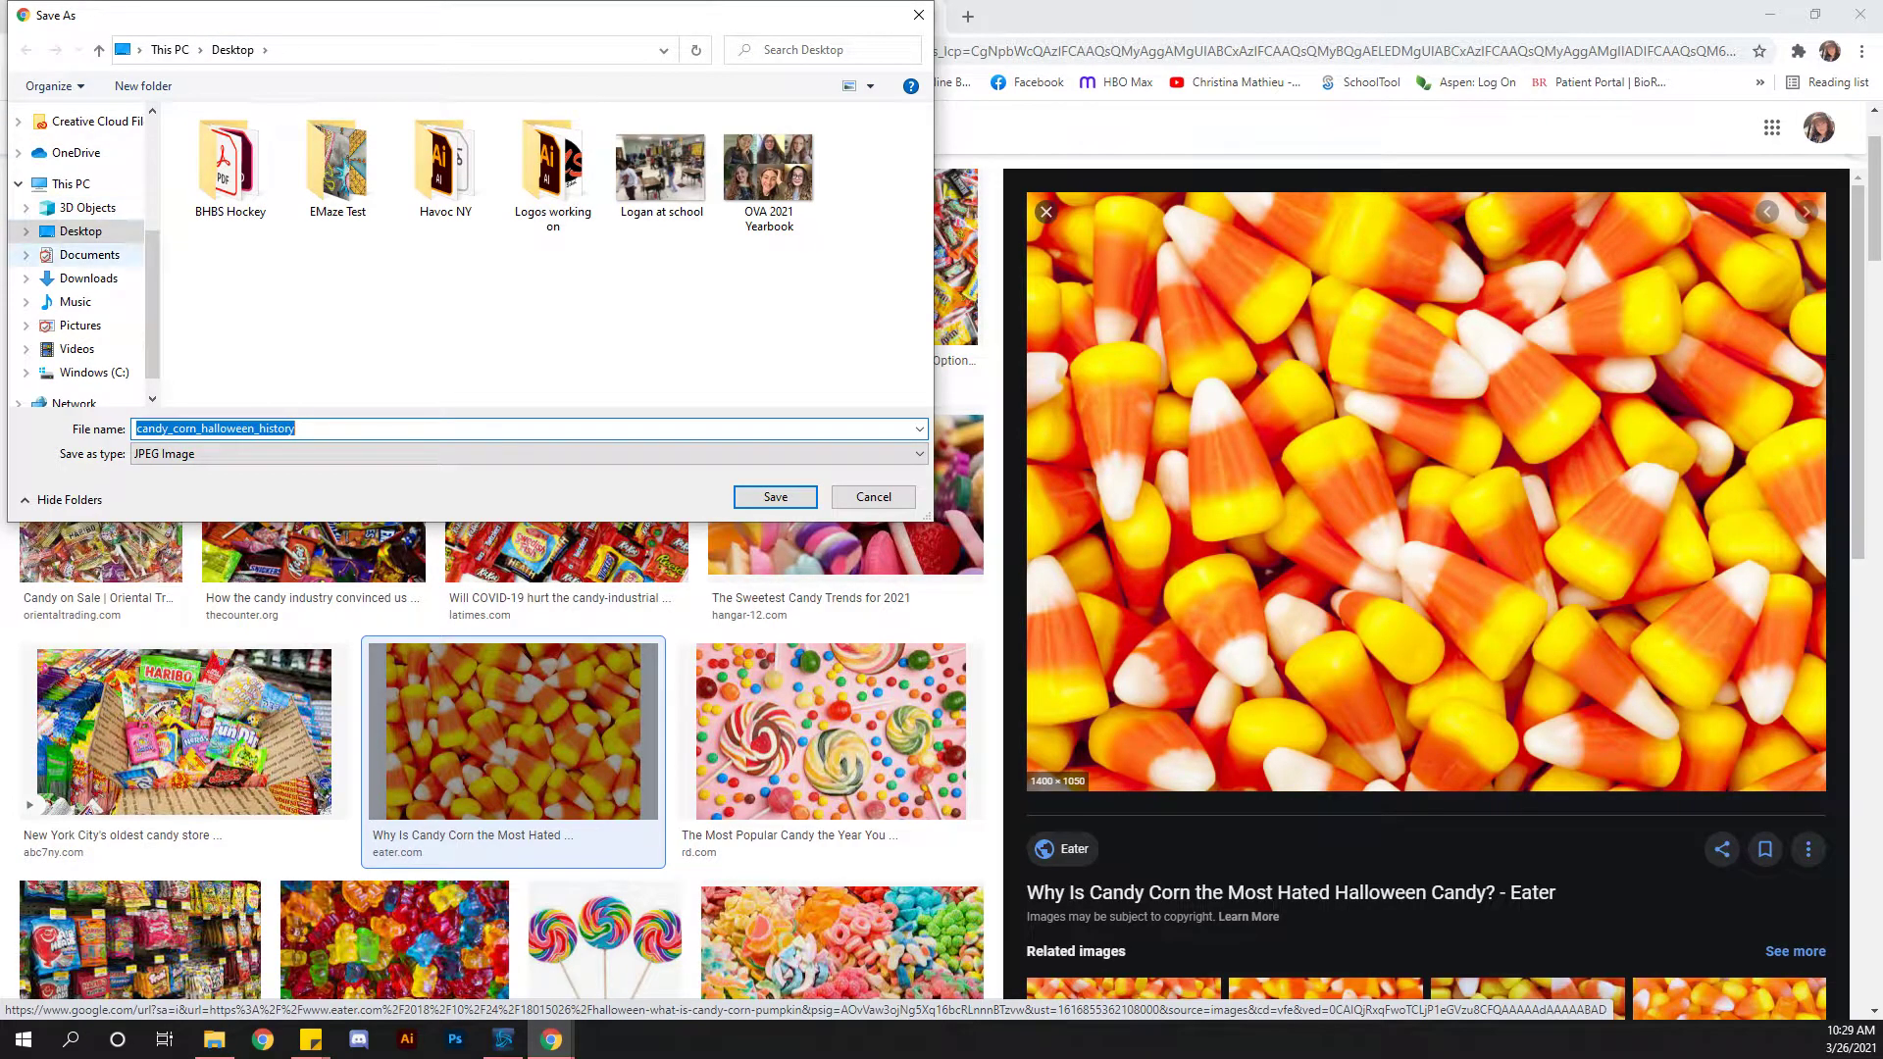
pyautogui.click(775, 497)
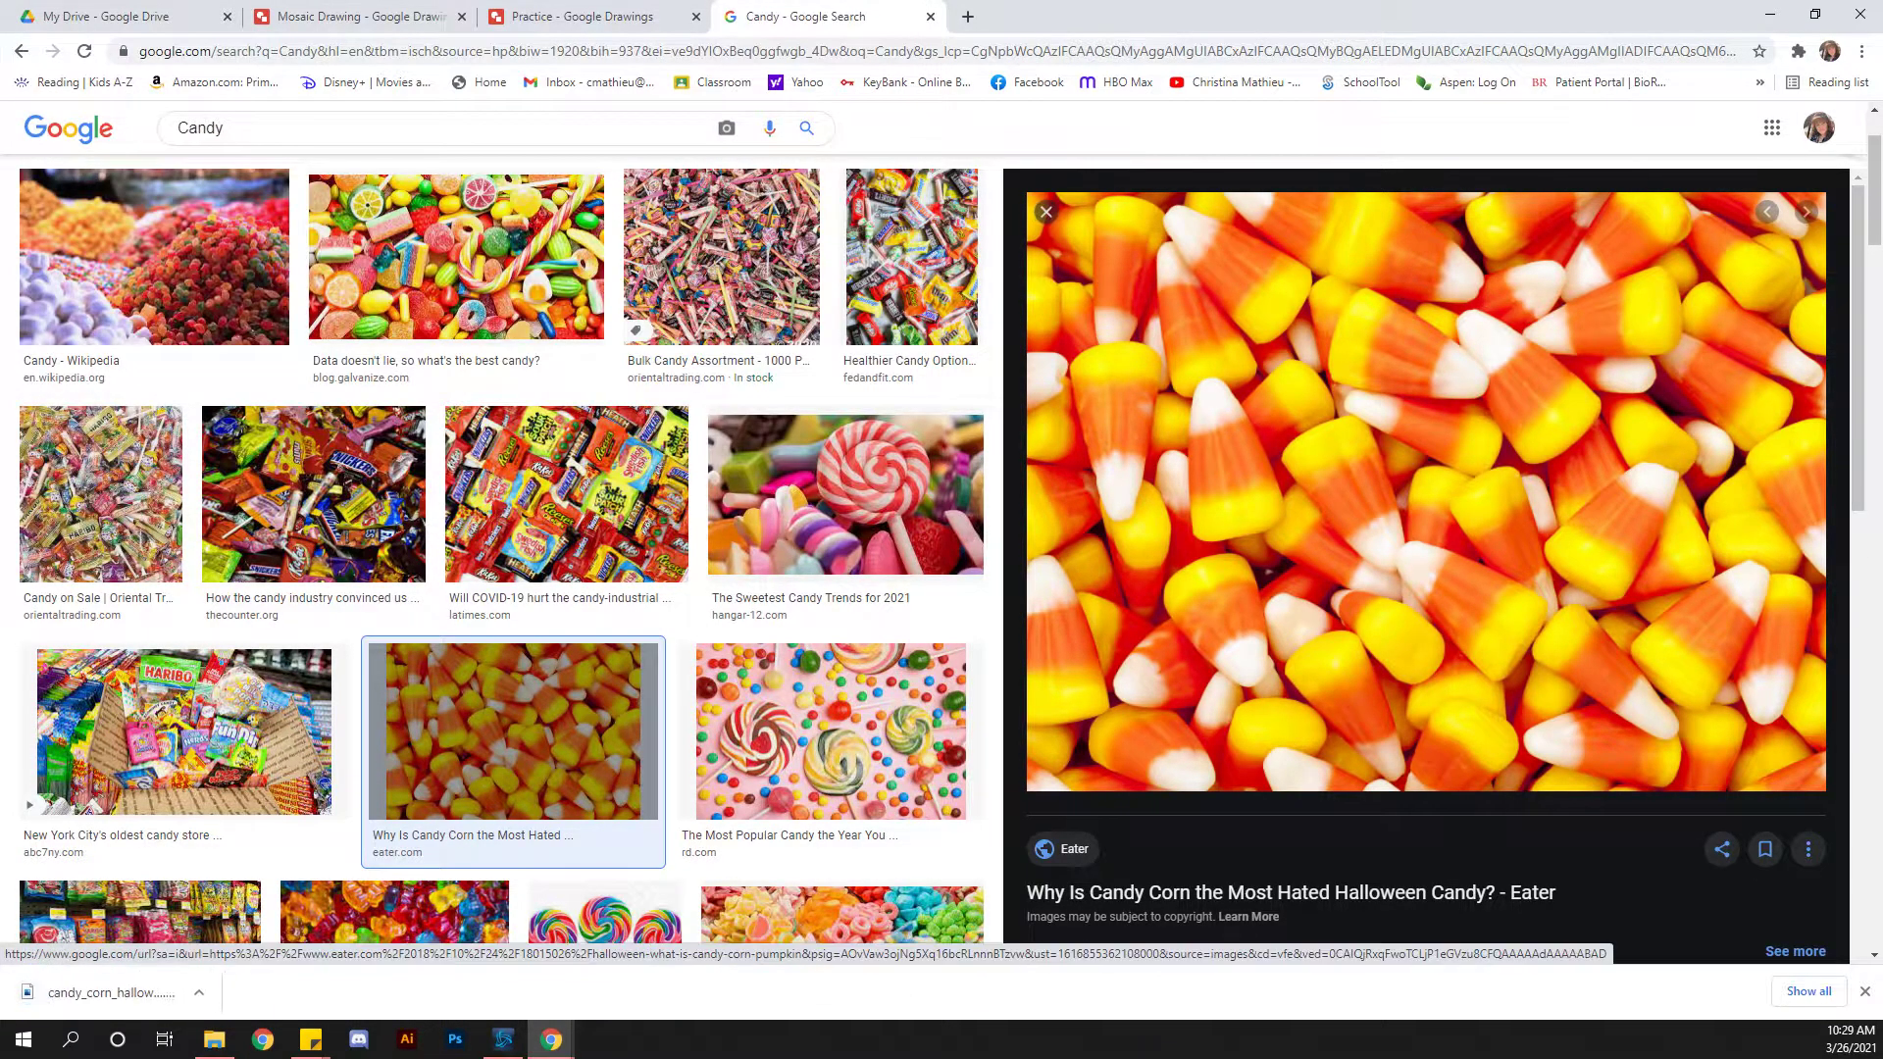
# - Switch to the Mosaic Drawing file and insert the saved candy corn image from the Desktop
pyautogui.click(359, 16)
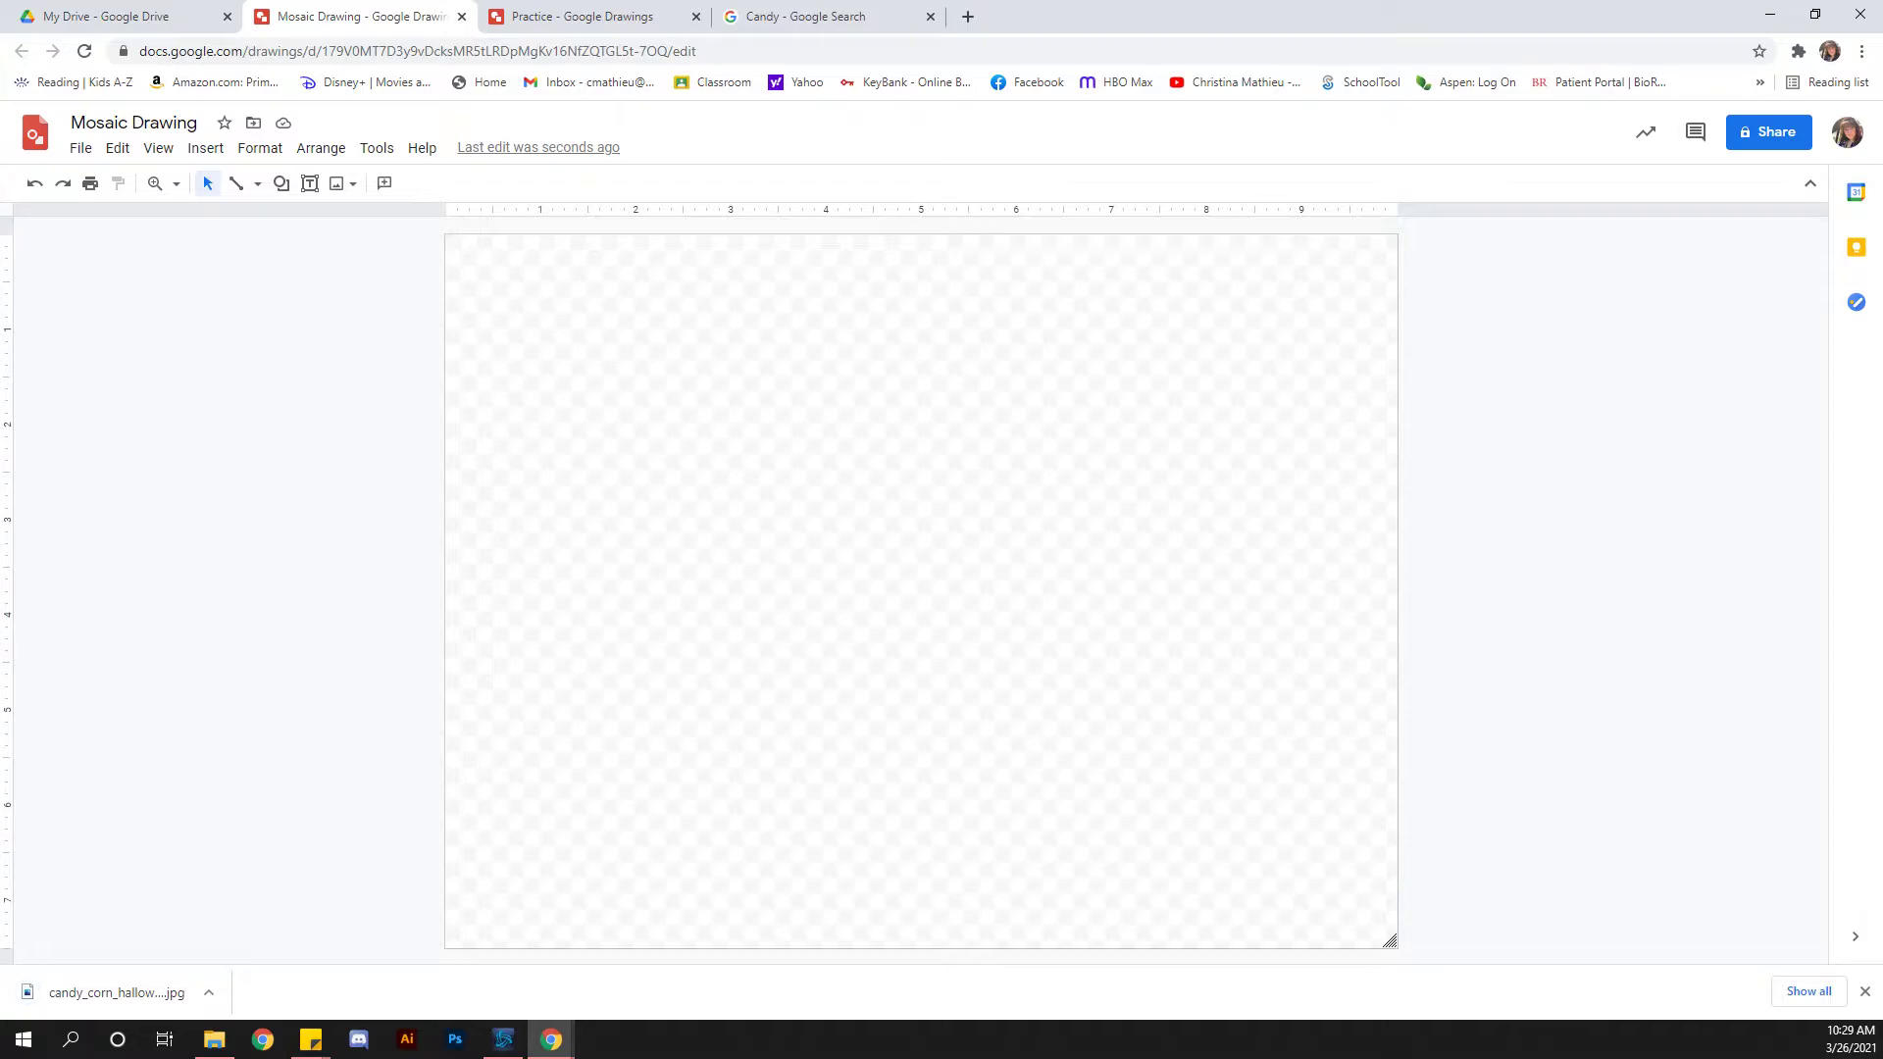
pyautogui.click(205, 148)
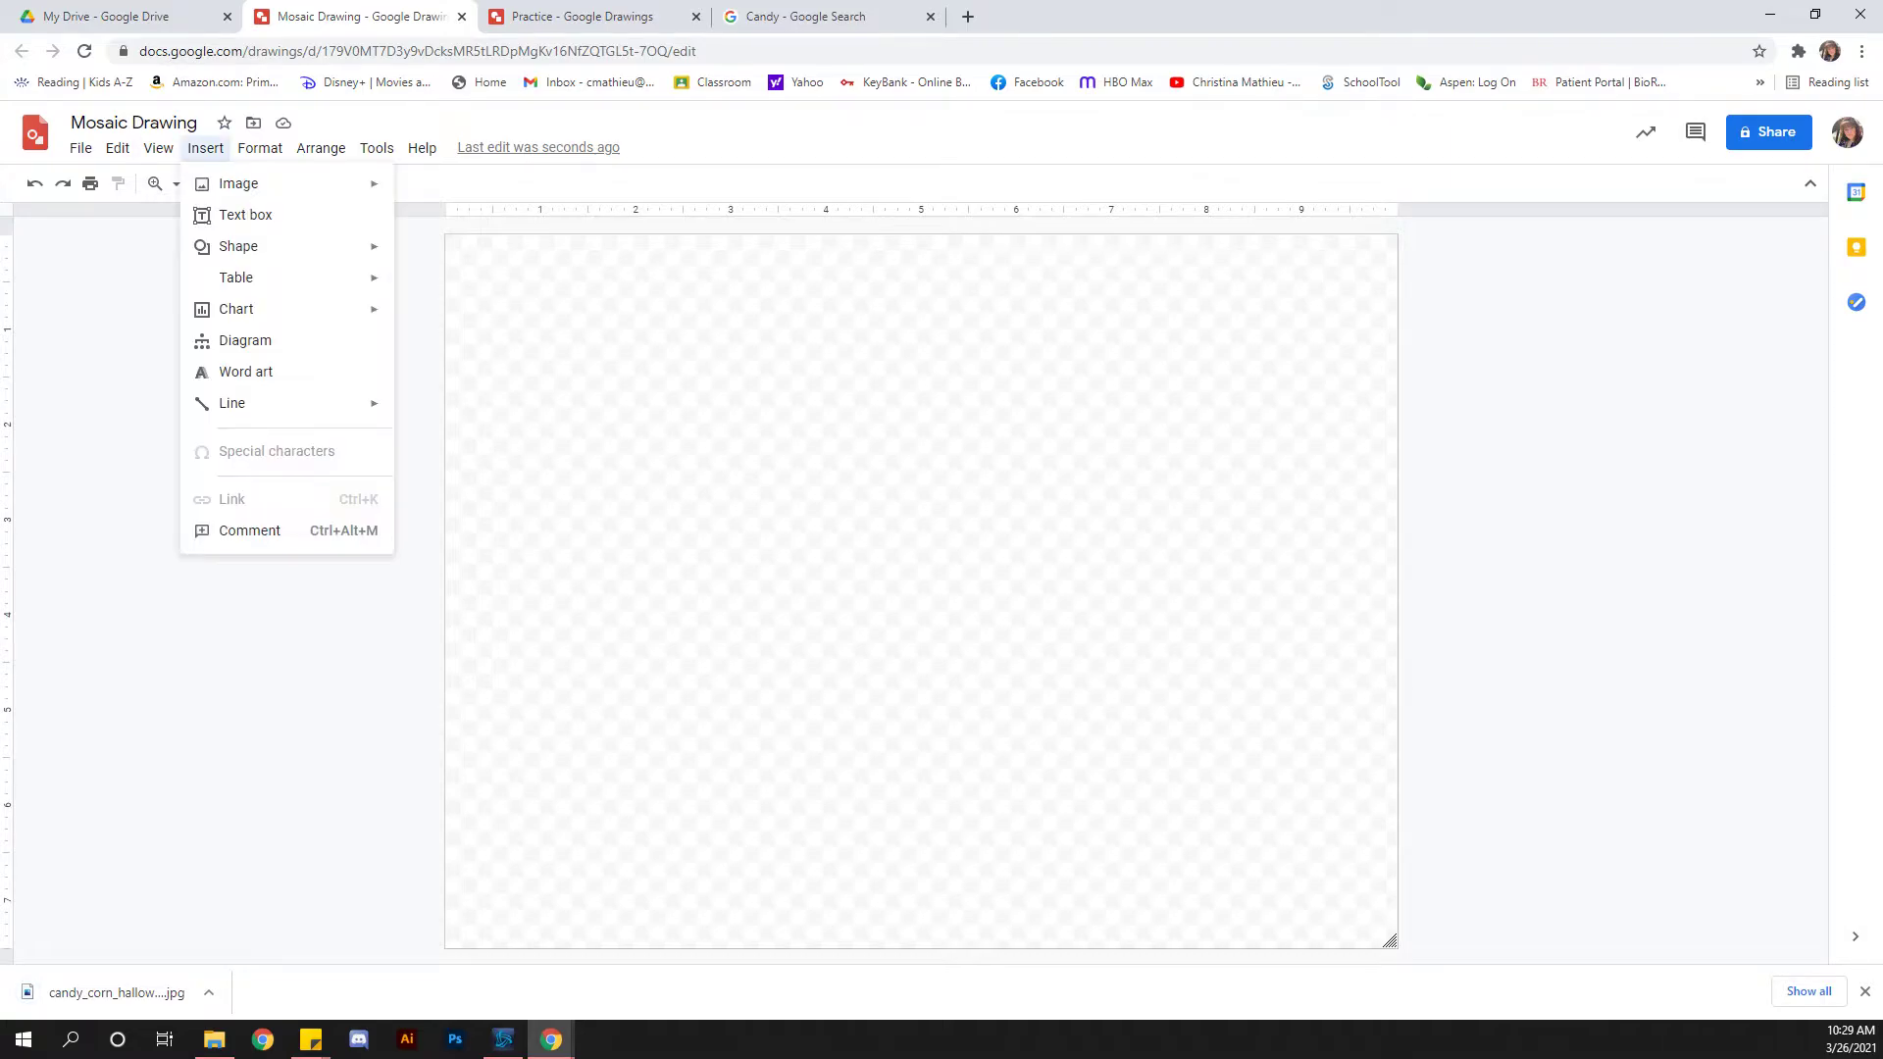
pyautogui.moveTo(239, 183)
pyautogui.click(505, 183)
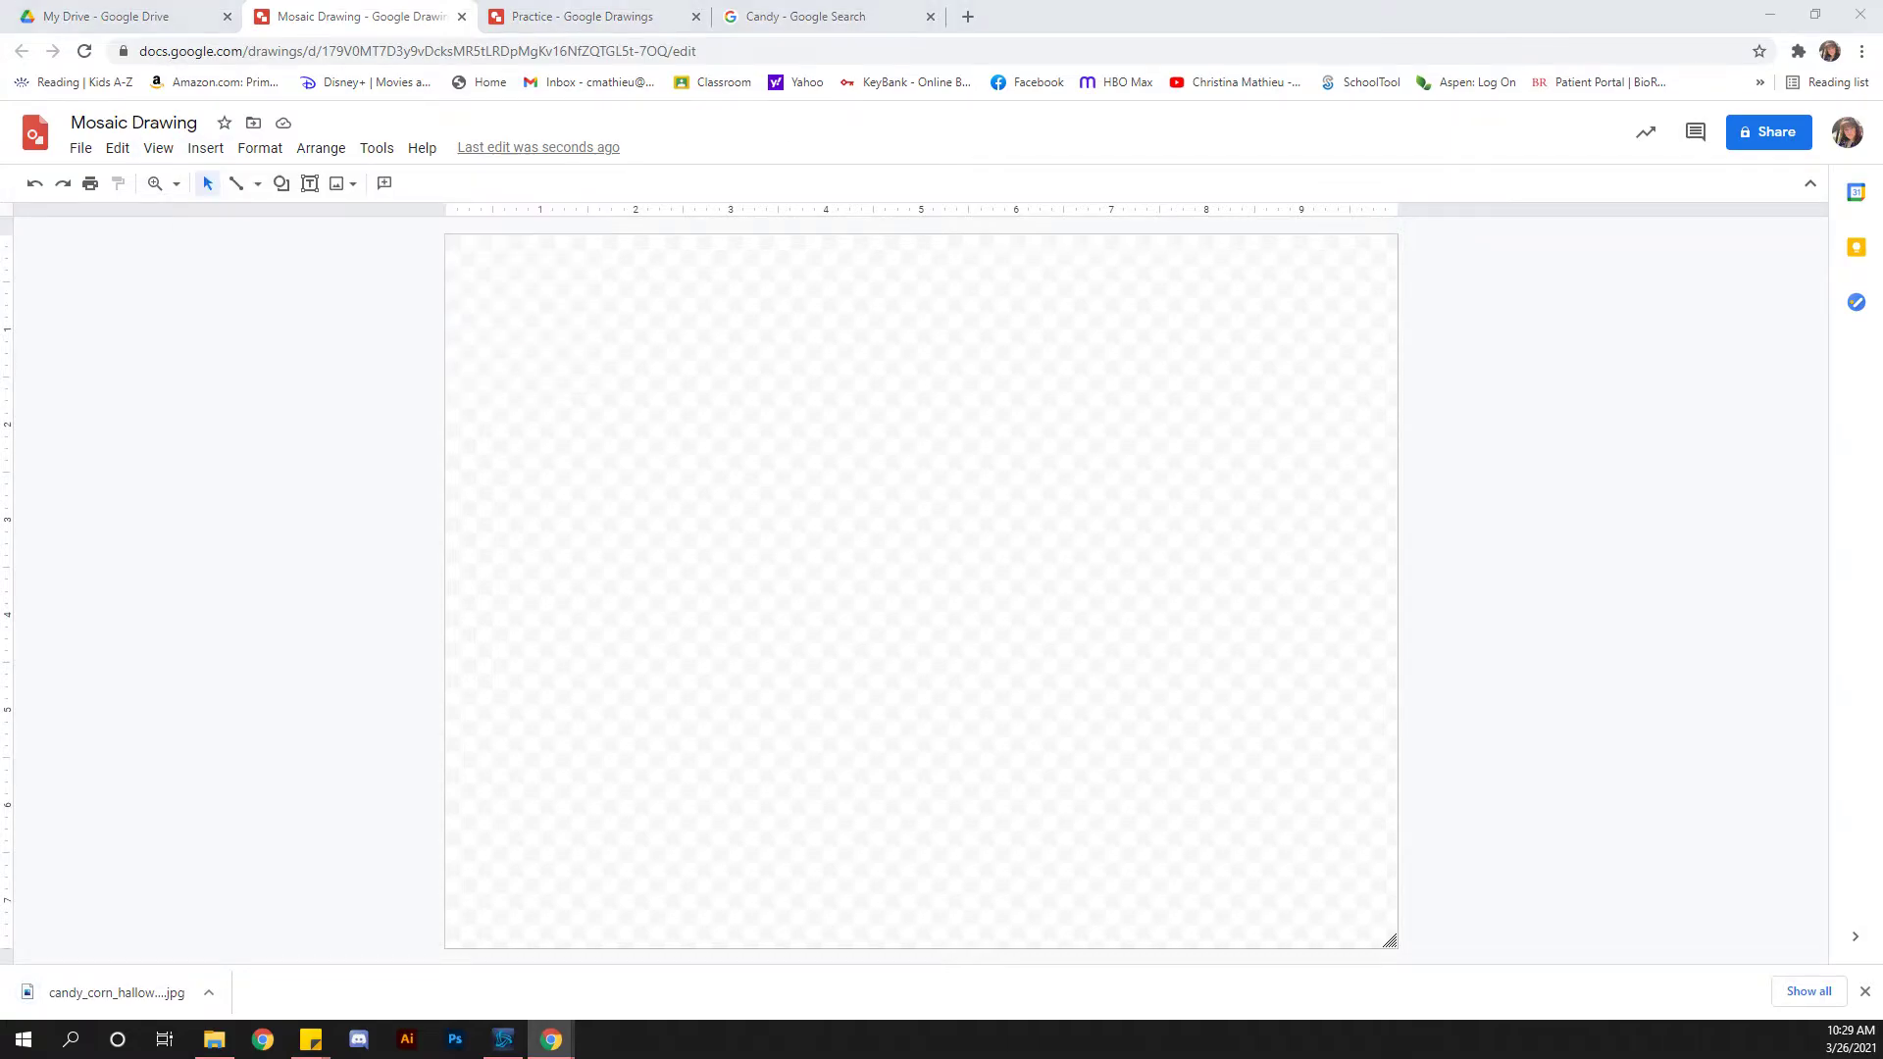
pyautogui.click(234, 50)
pyautogui.click(661, 172)
pyautogui.doubleClick(661, 181)
# - Enlarge the candy corn image so it fills the whole canvas, then deselect it
pyautogui.moveTo(726, 412); pyautogui.dragTo(711, 398)
pyautogui.moveTo(1354, 917); pyautogui.dragTo(1397, 947)
pyautogui.press('Escape')
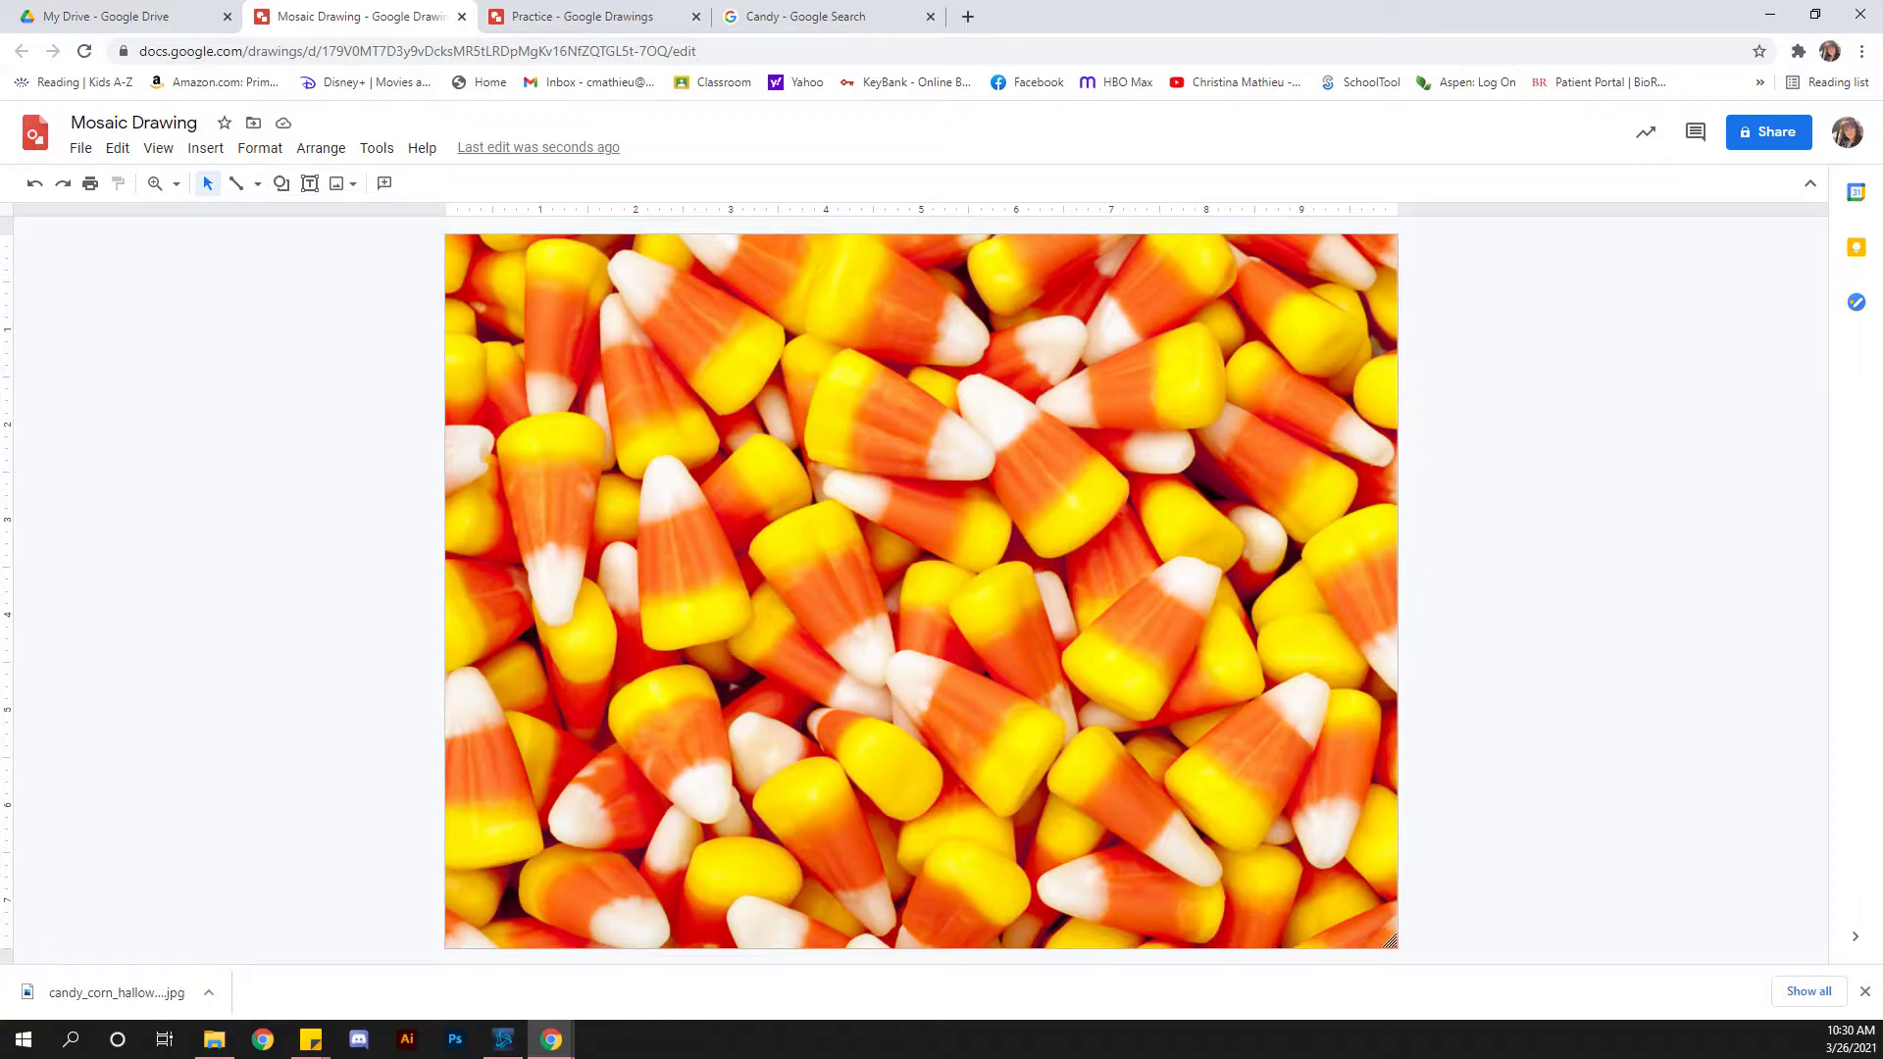
pyautogui.click(921, 591)
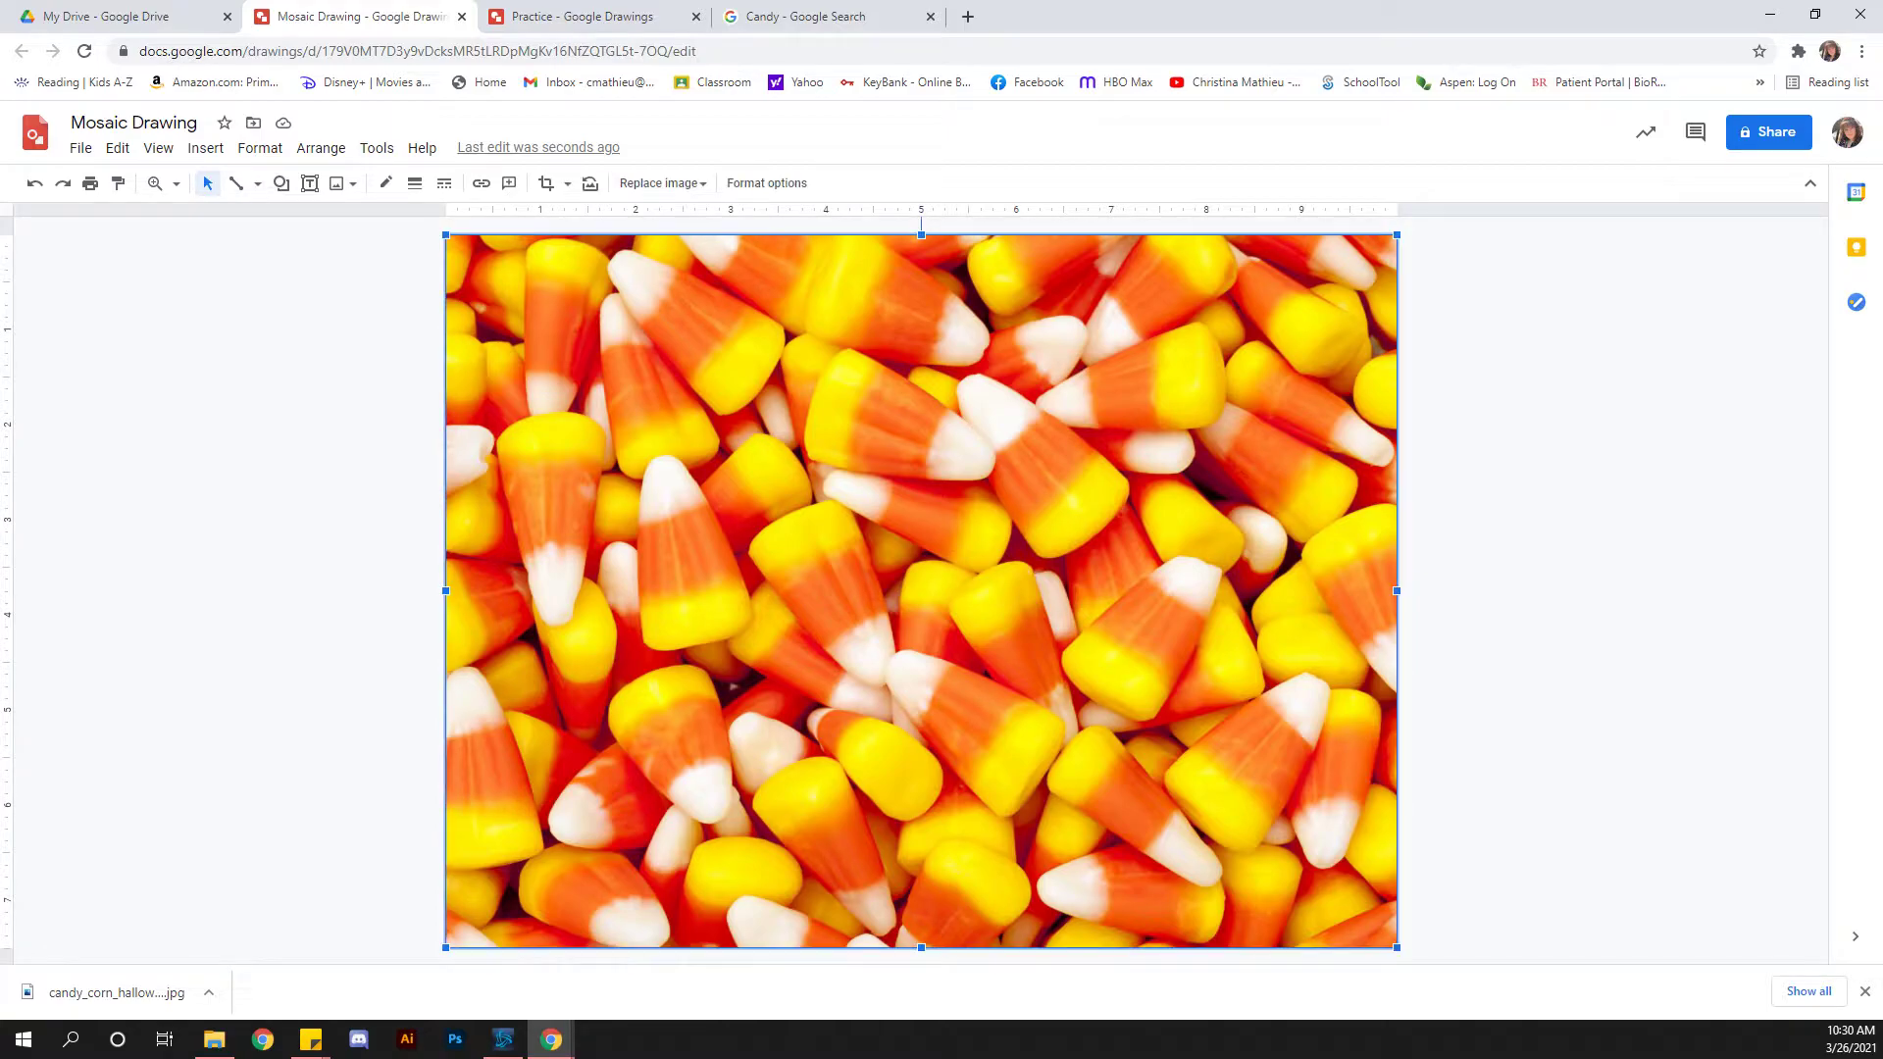
pyautogui.press('Escape')
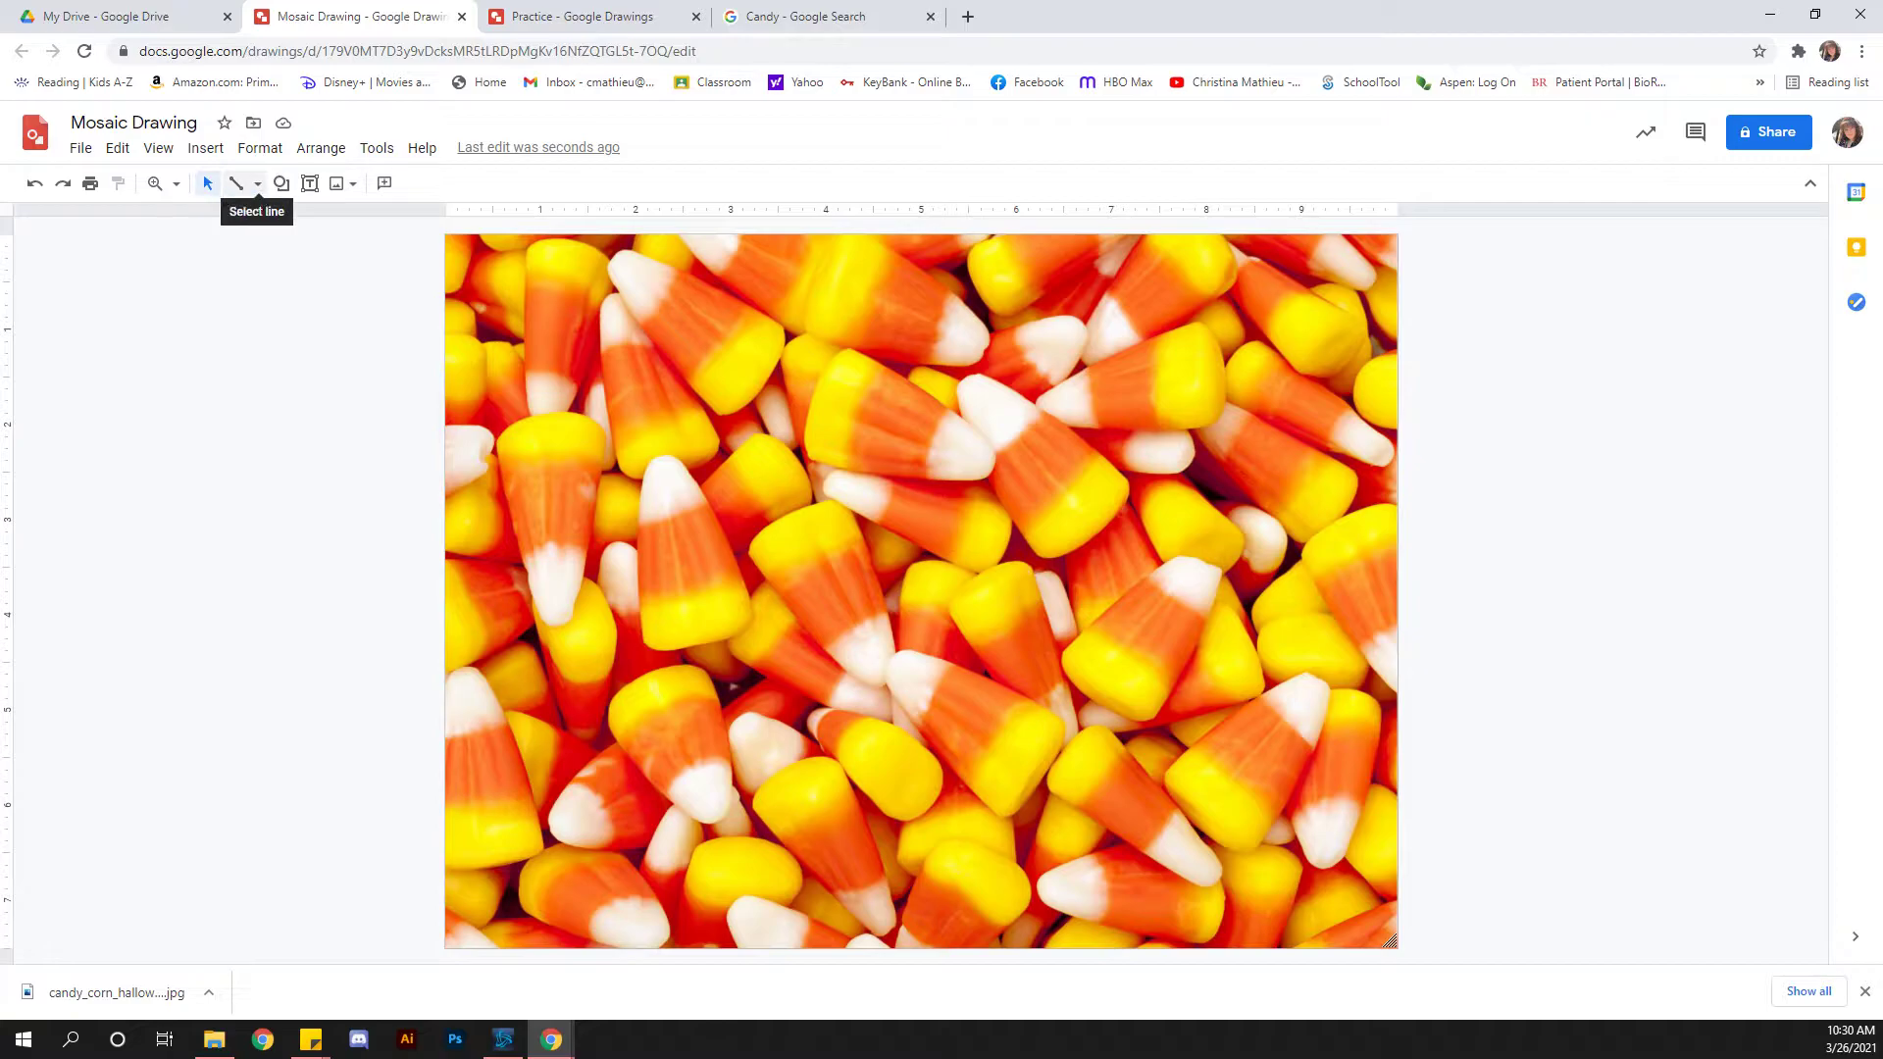
# - Trace a Polyline triangle over the left half of one candy corn's white tip and make its outline transparent
pyautogui.click(257, 183)
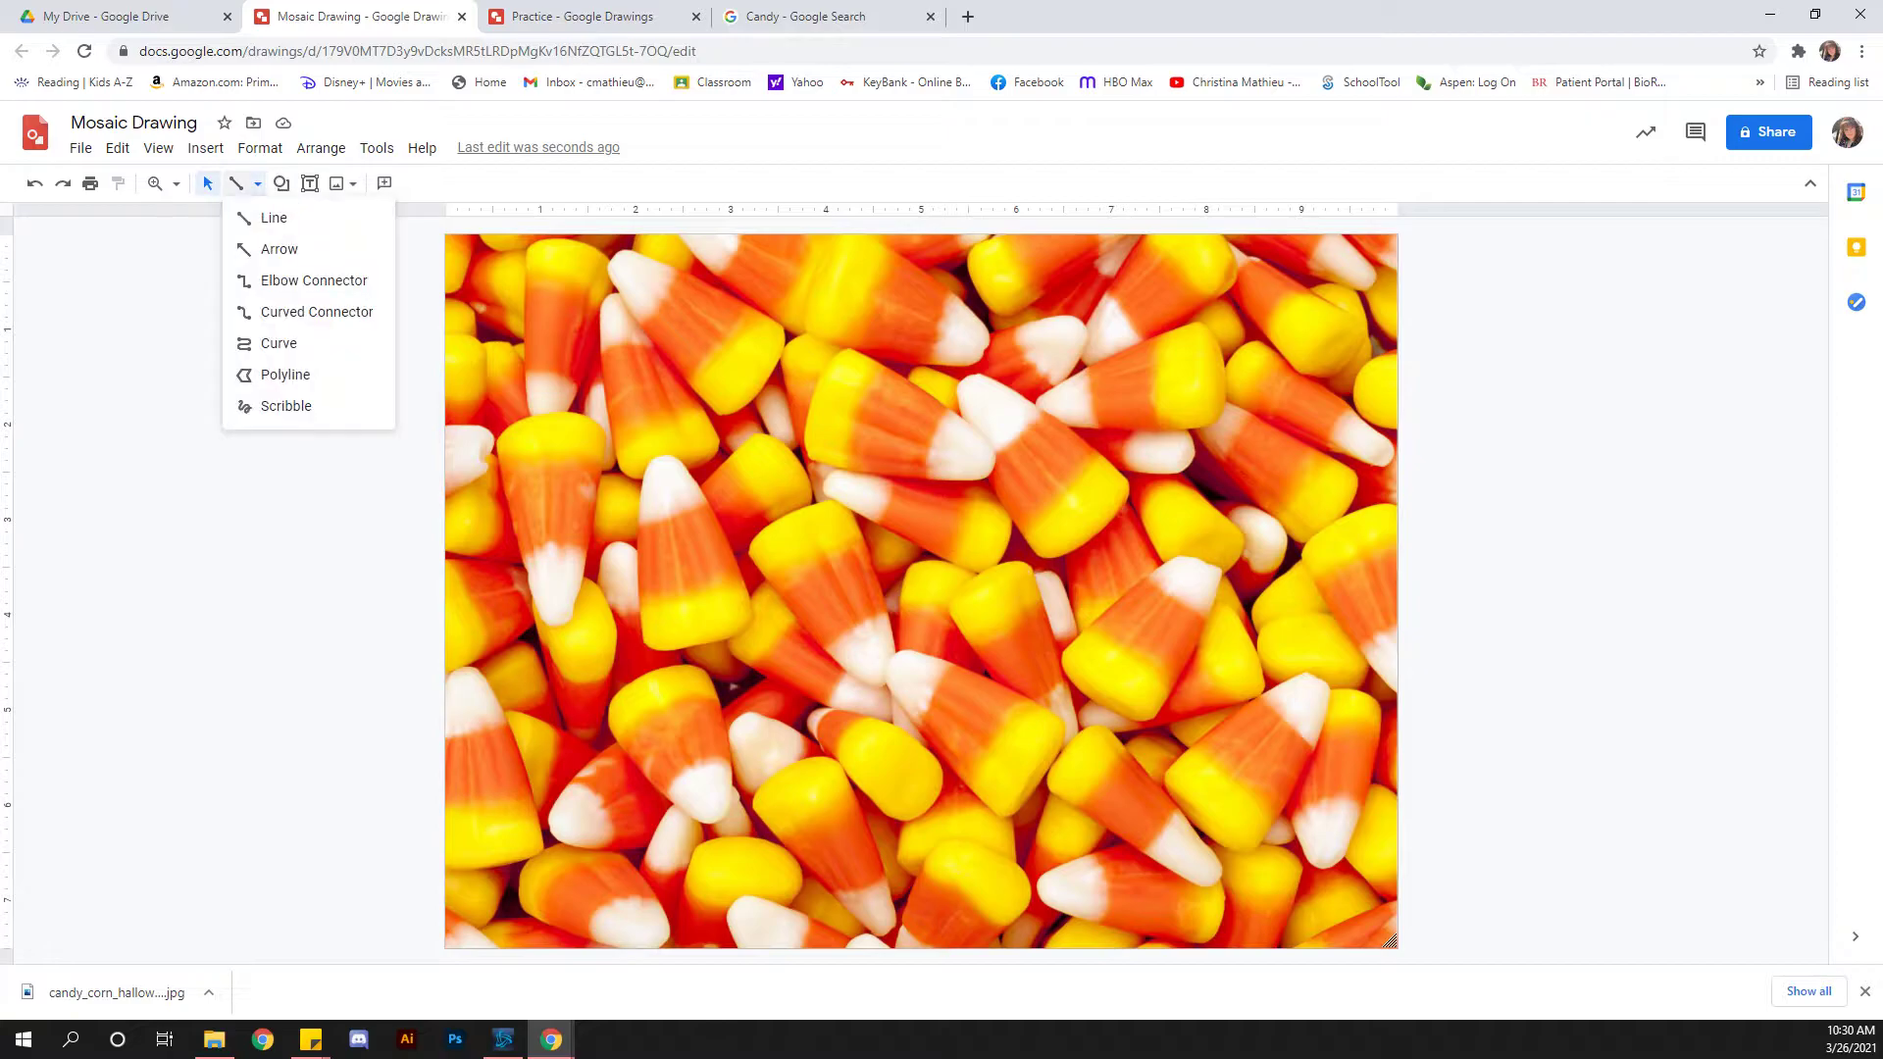
pyautogui.click(315, 312)
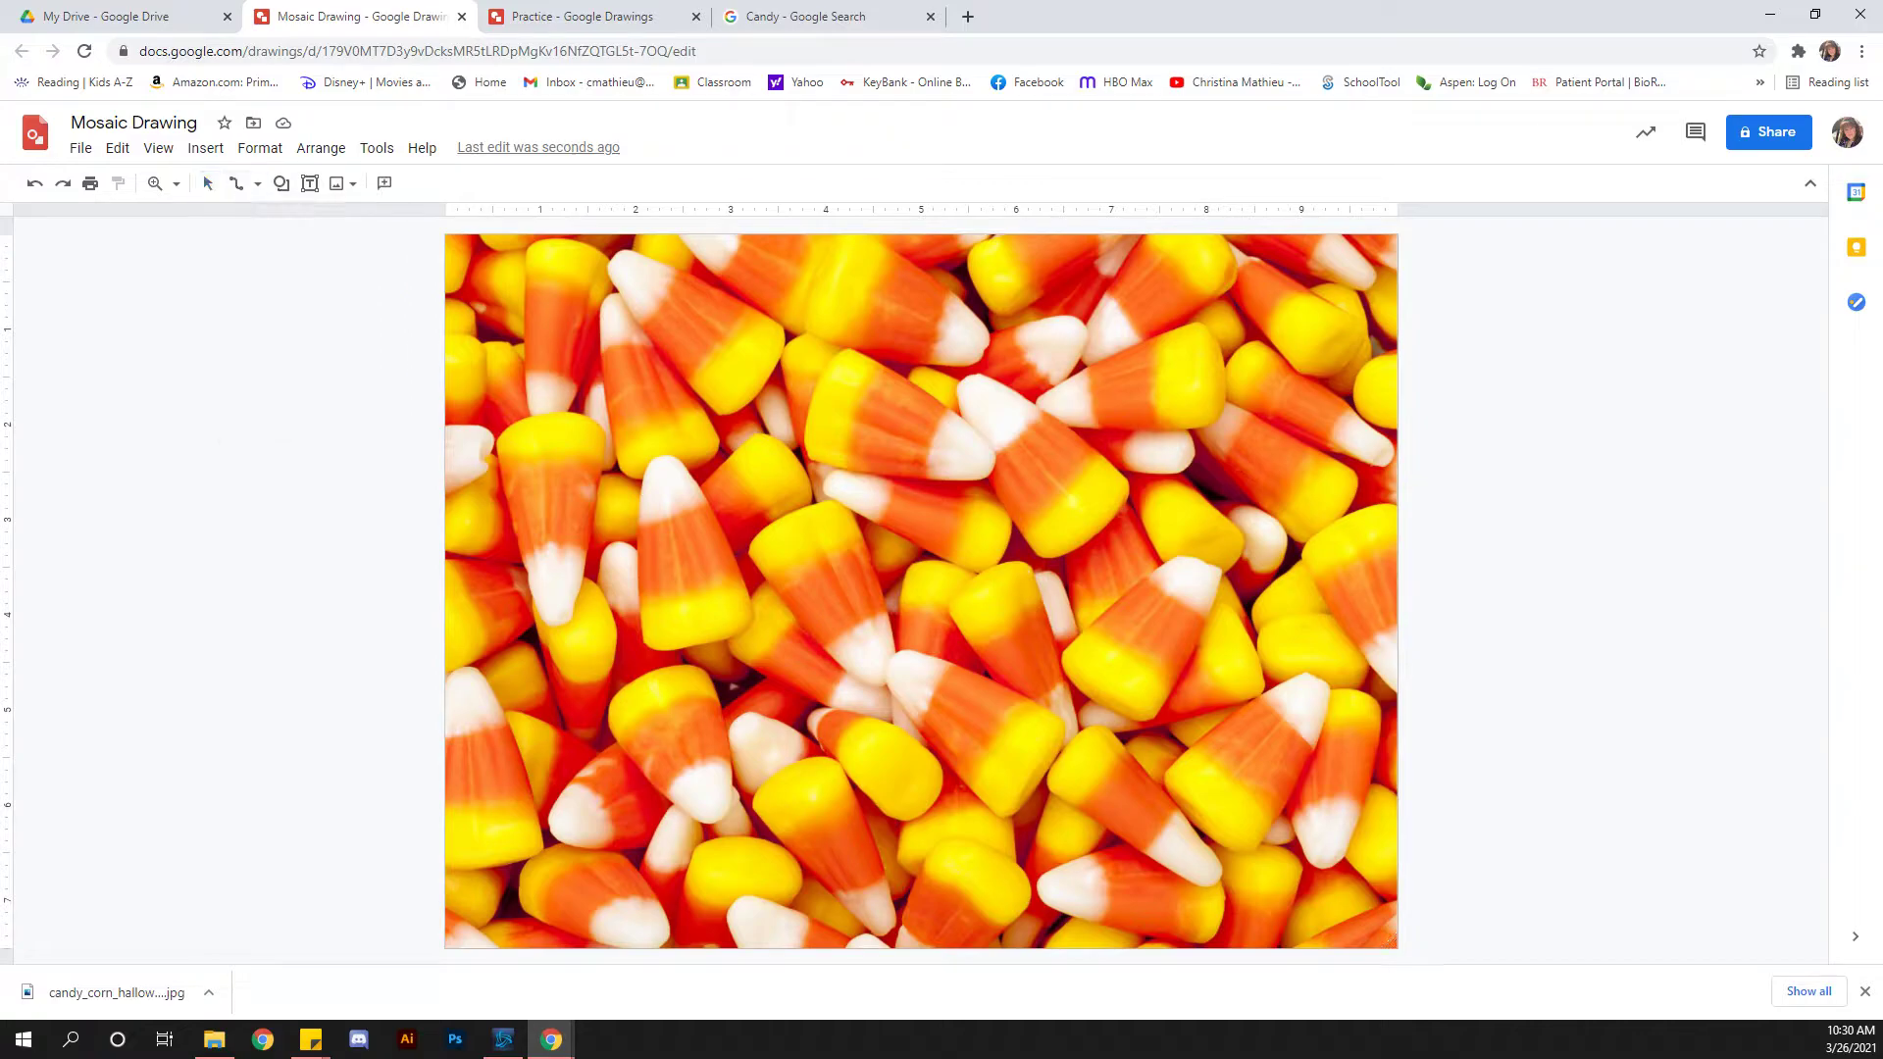
pyautogui.click(257, 184)
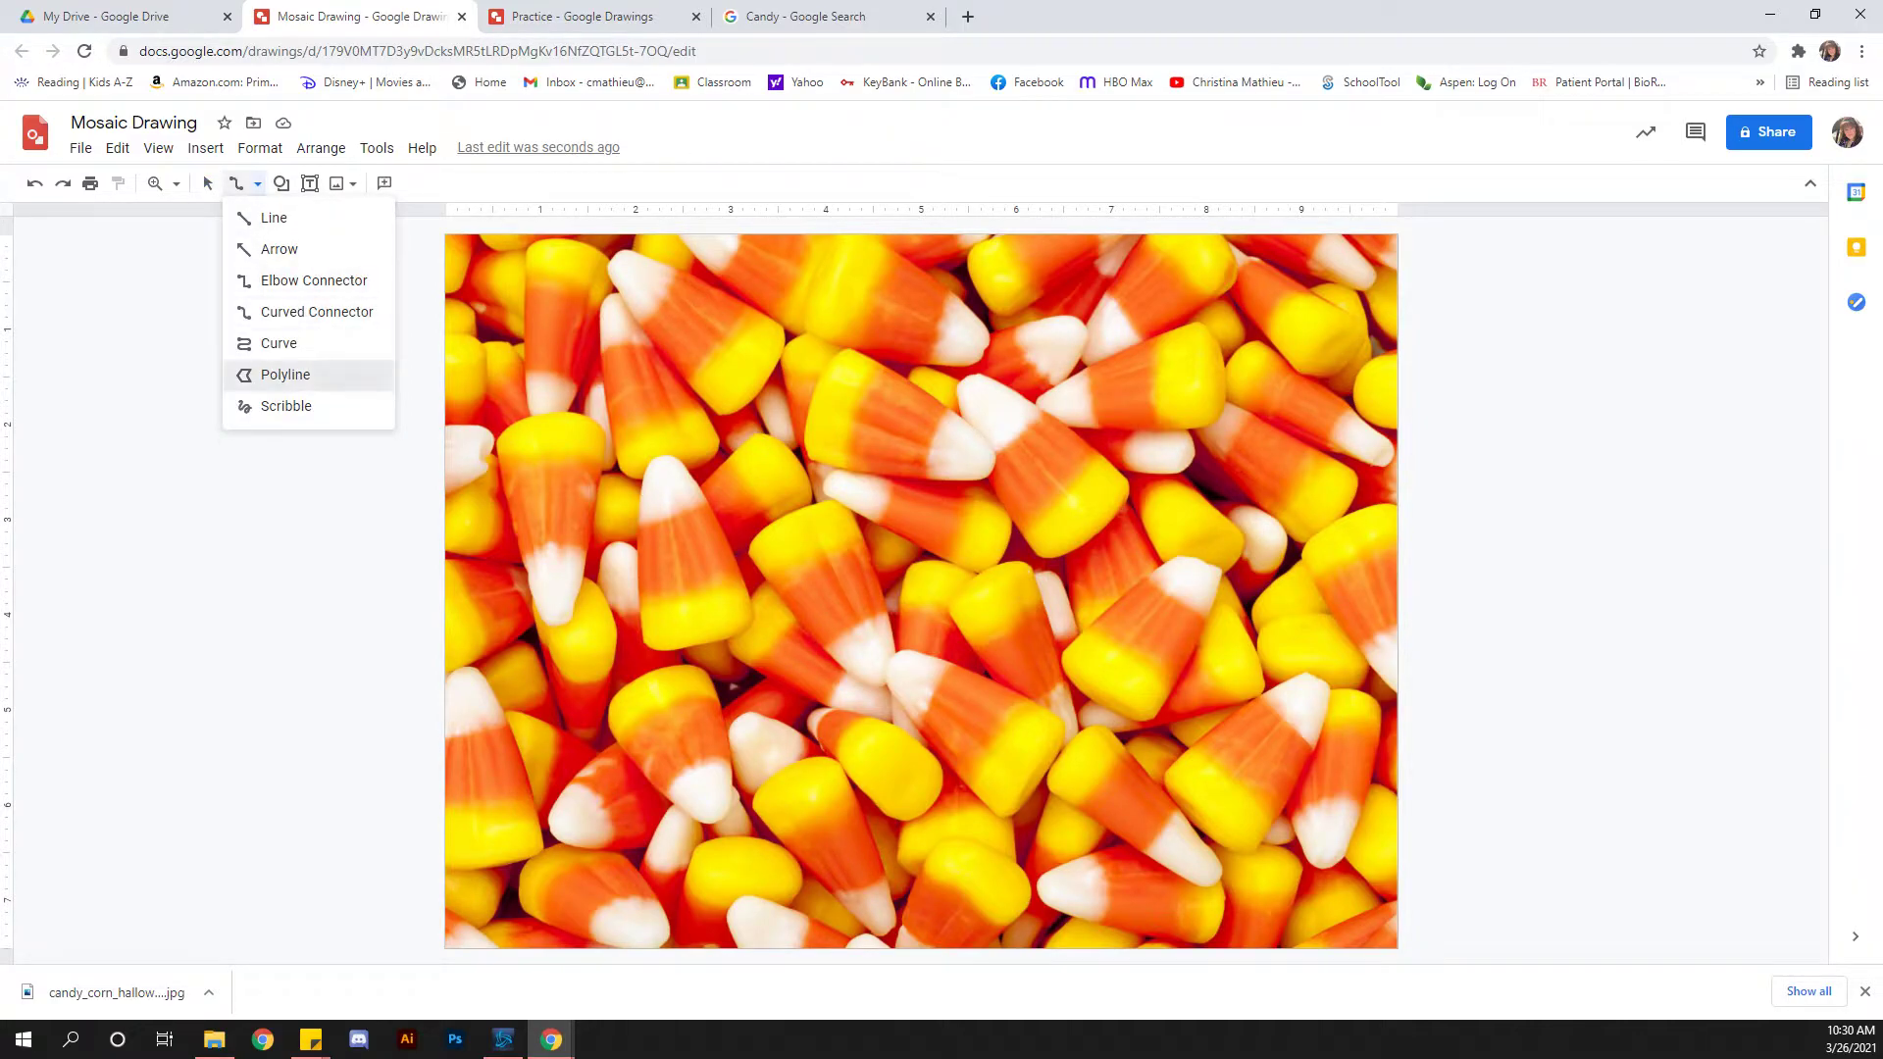
pyautogui.click(286, 375)
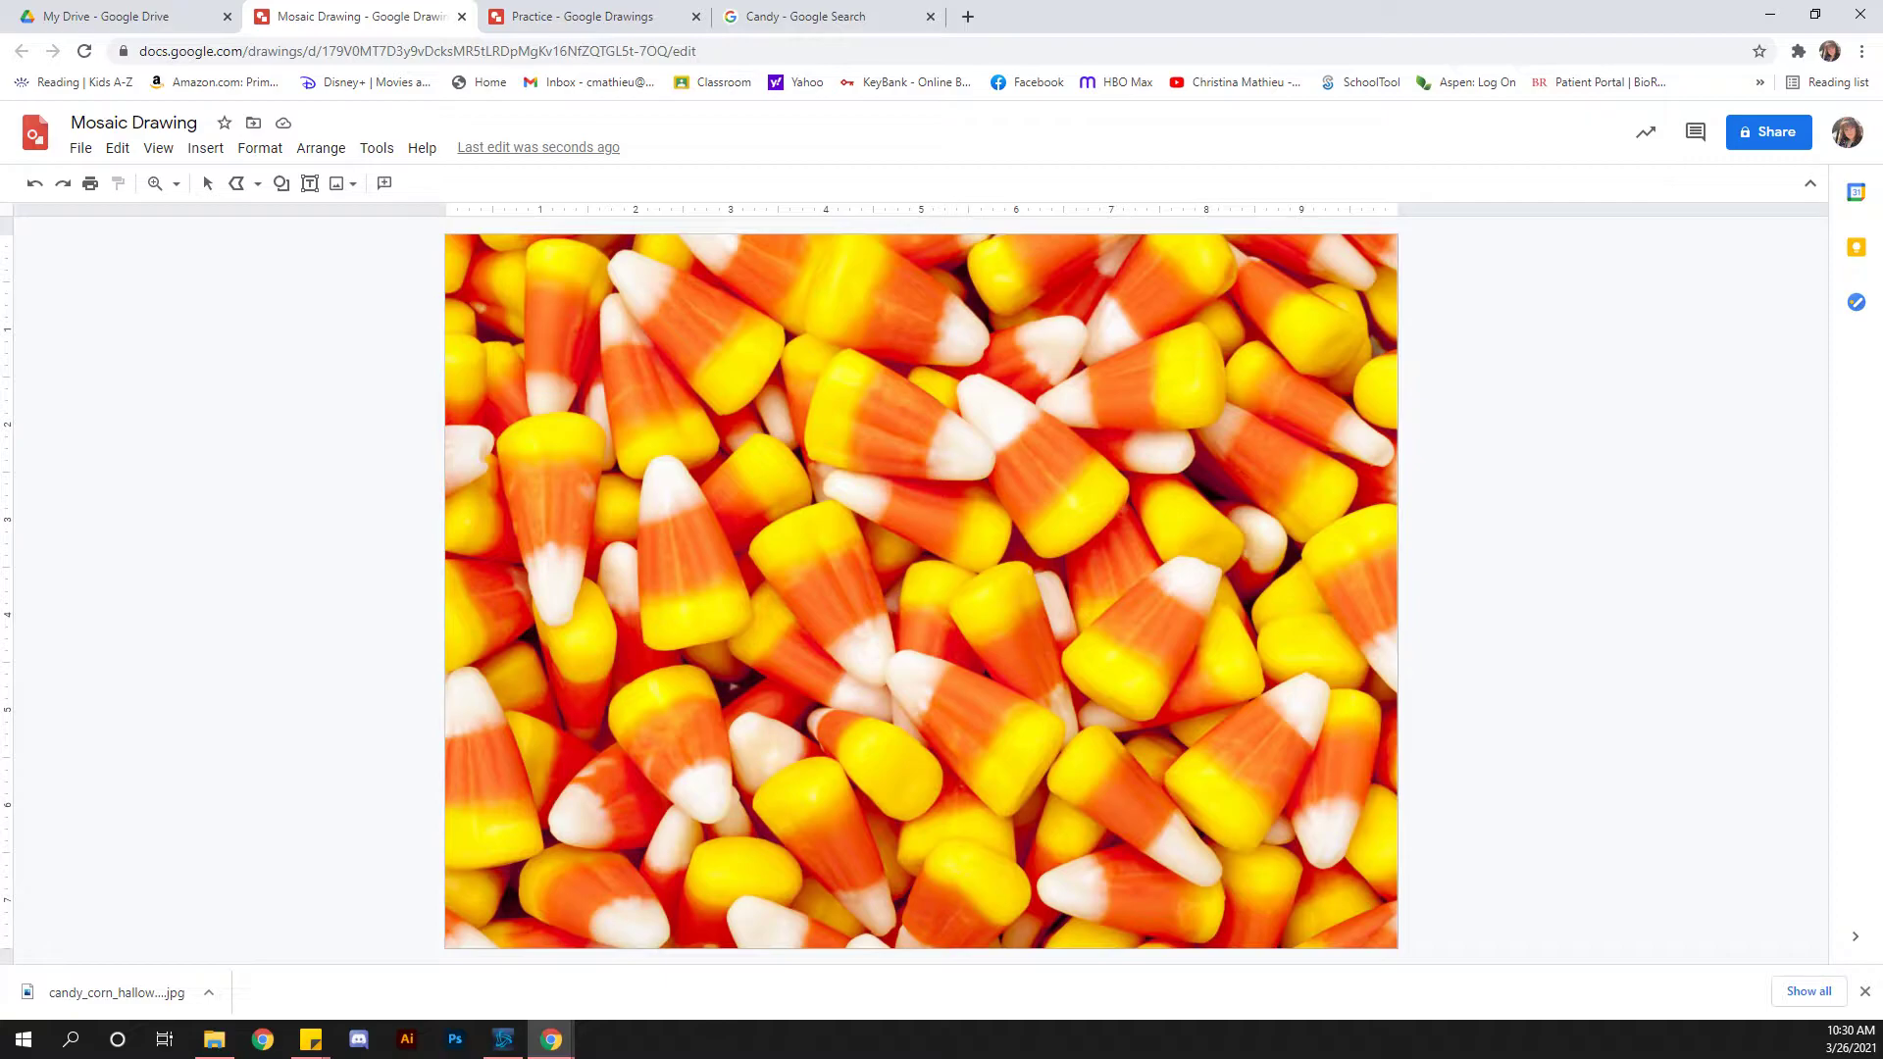
pyautogui.click(656, 456)
pyautogui.click(674, 515)
pyautogui.click(656, 457)
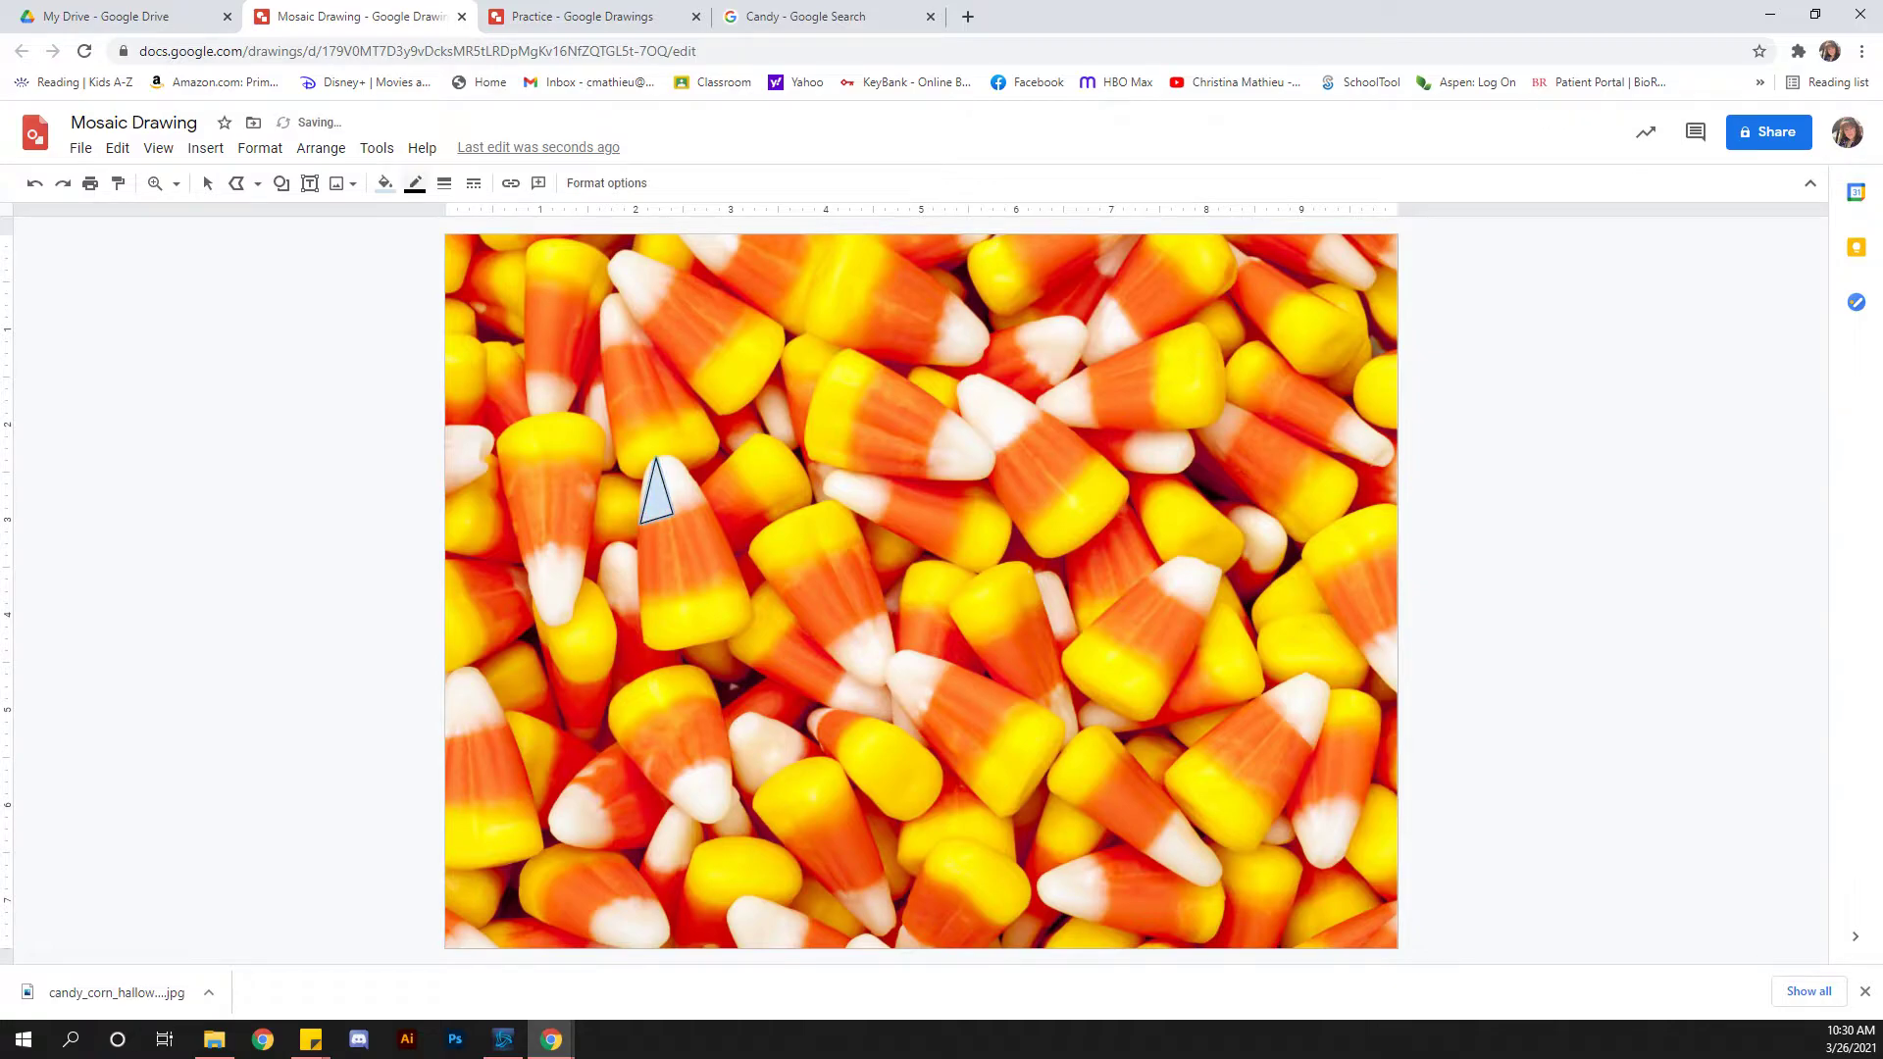
pyautogui.click(415, 183)
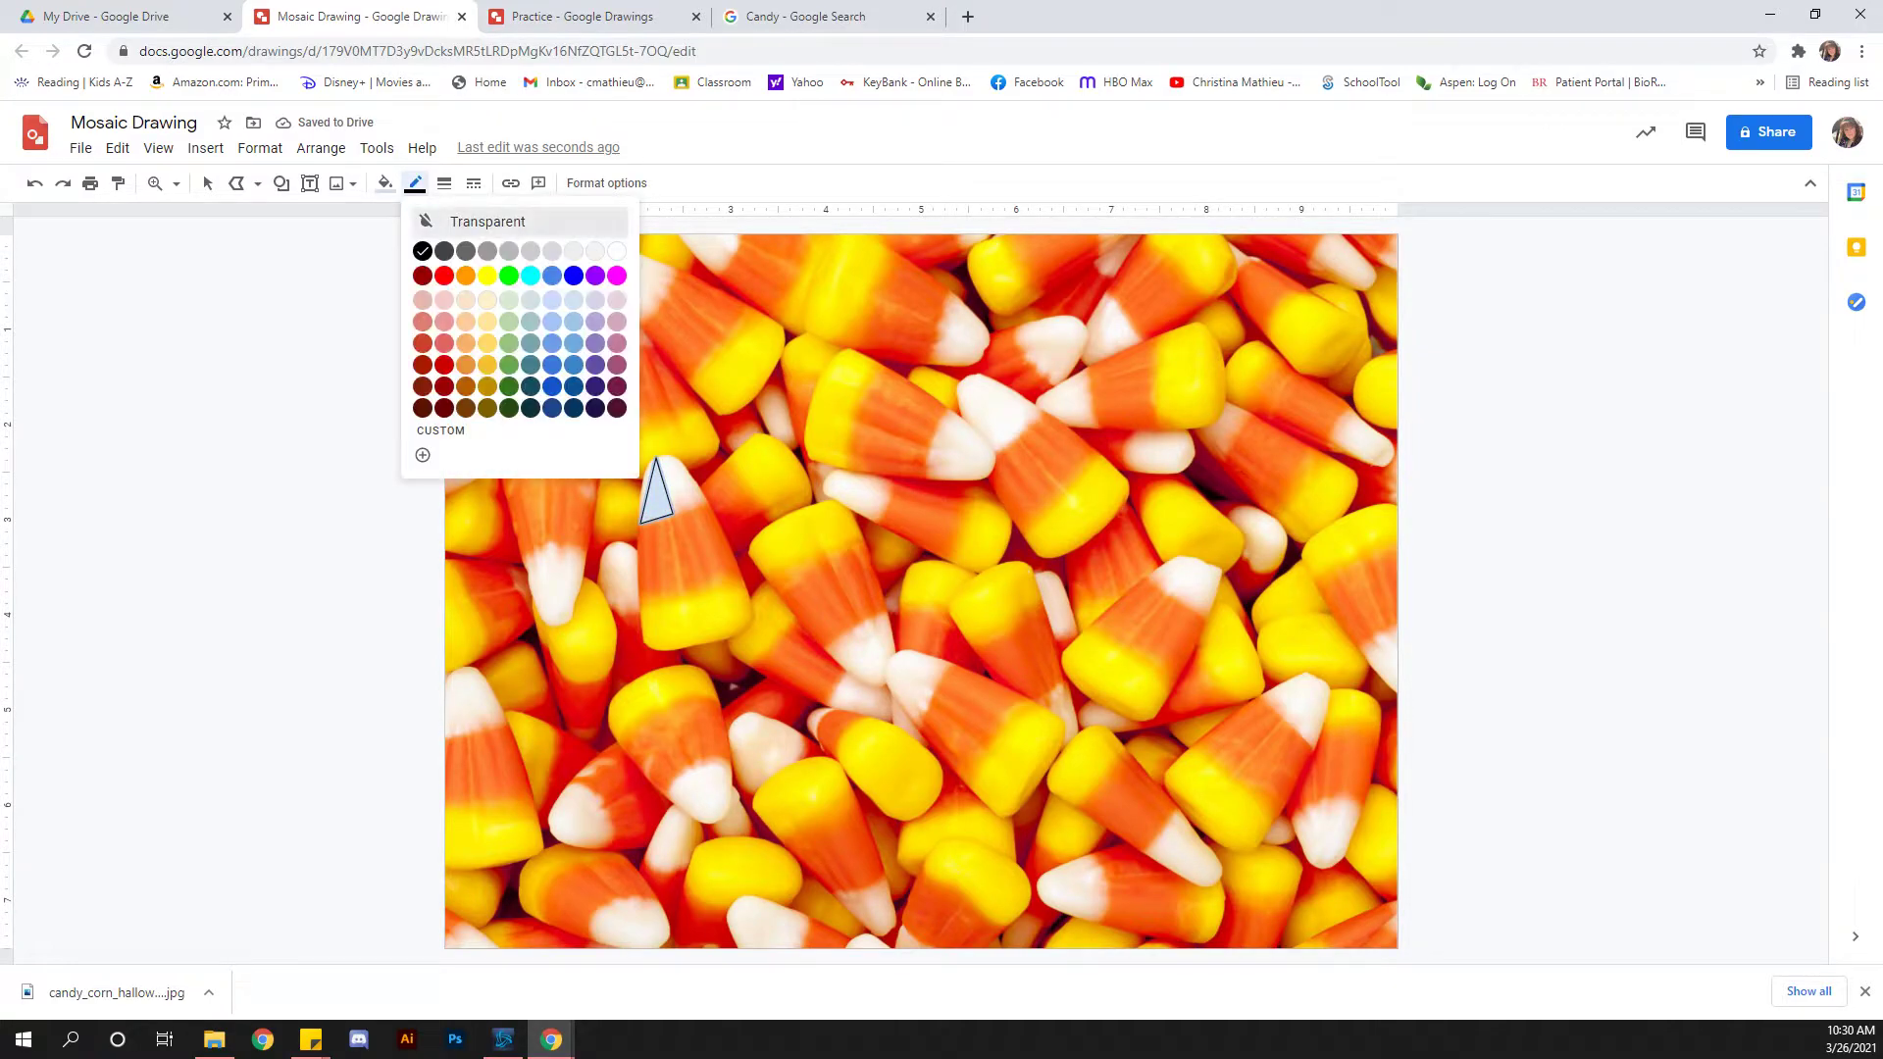
pyautogui.click(529, 222)
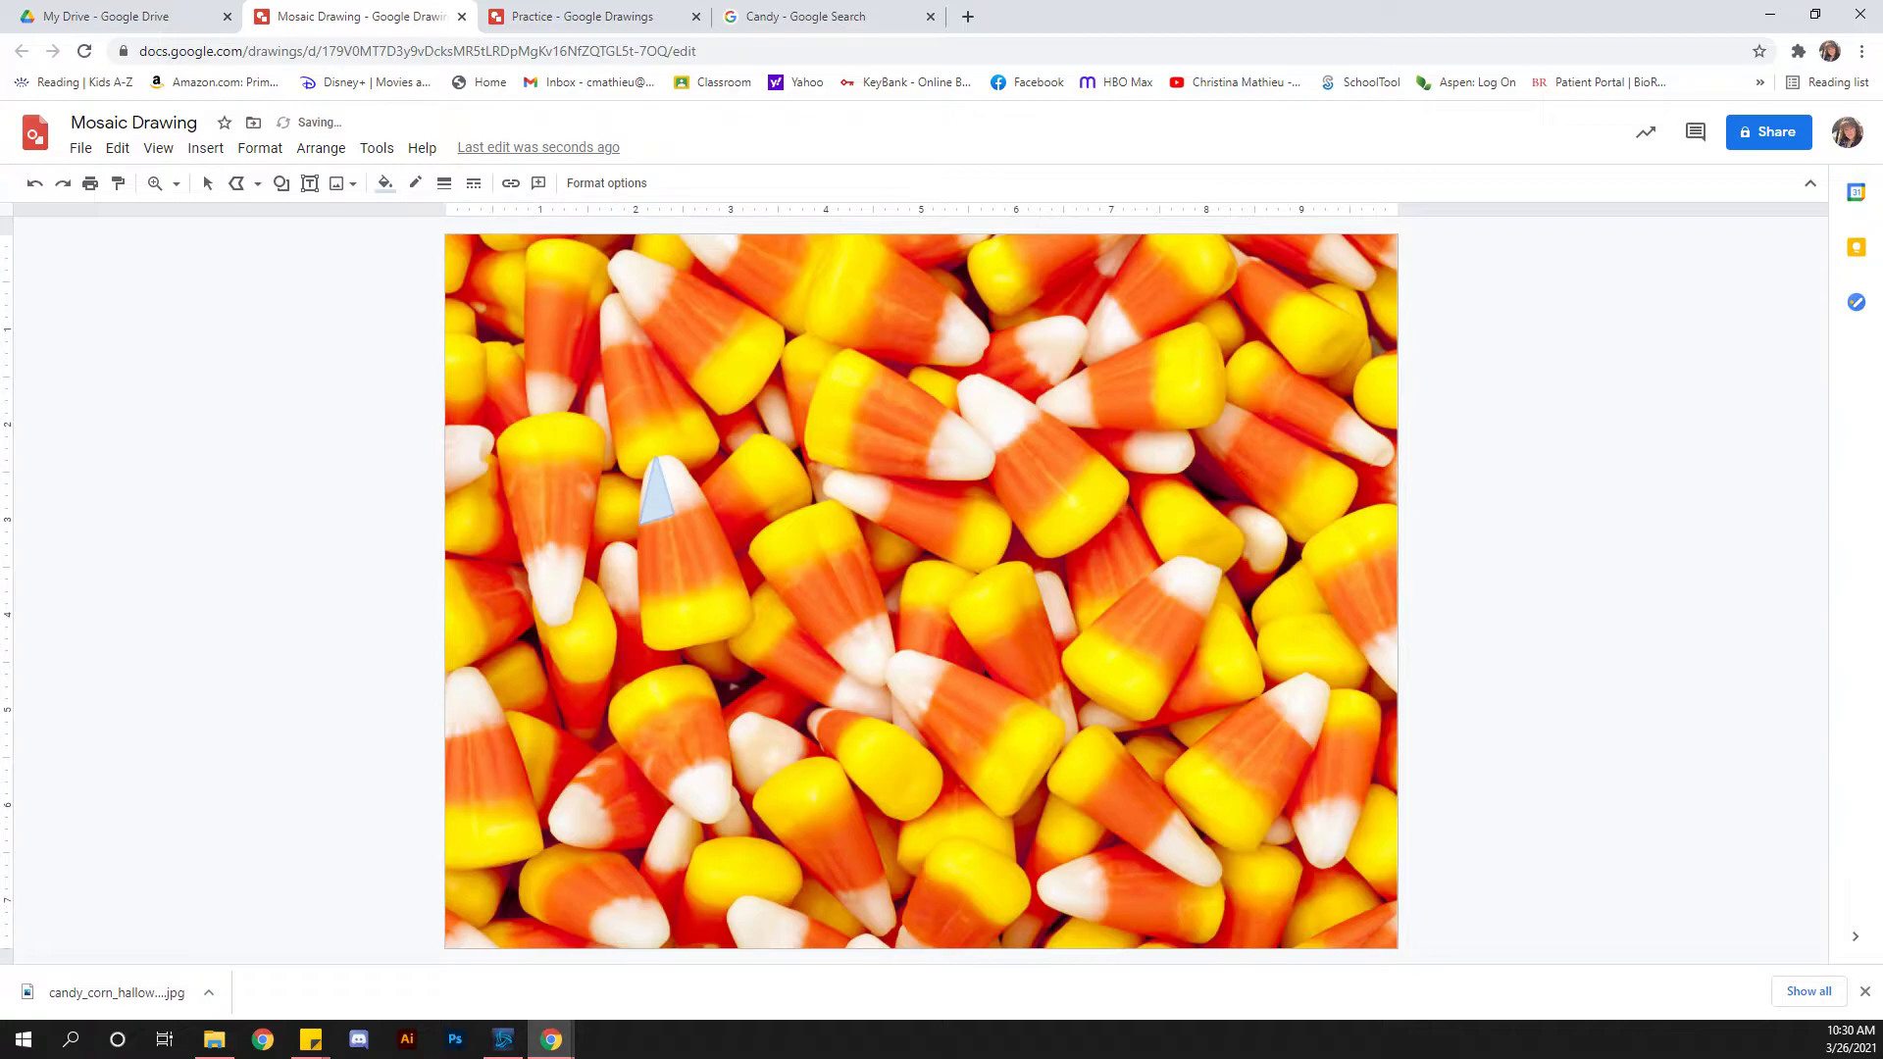
# - Try the custom dark blue fill #1e5b92 on the triangle
pyautogui.click(385, 182)
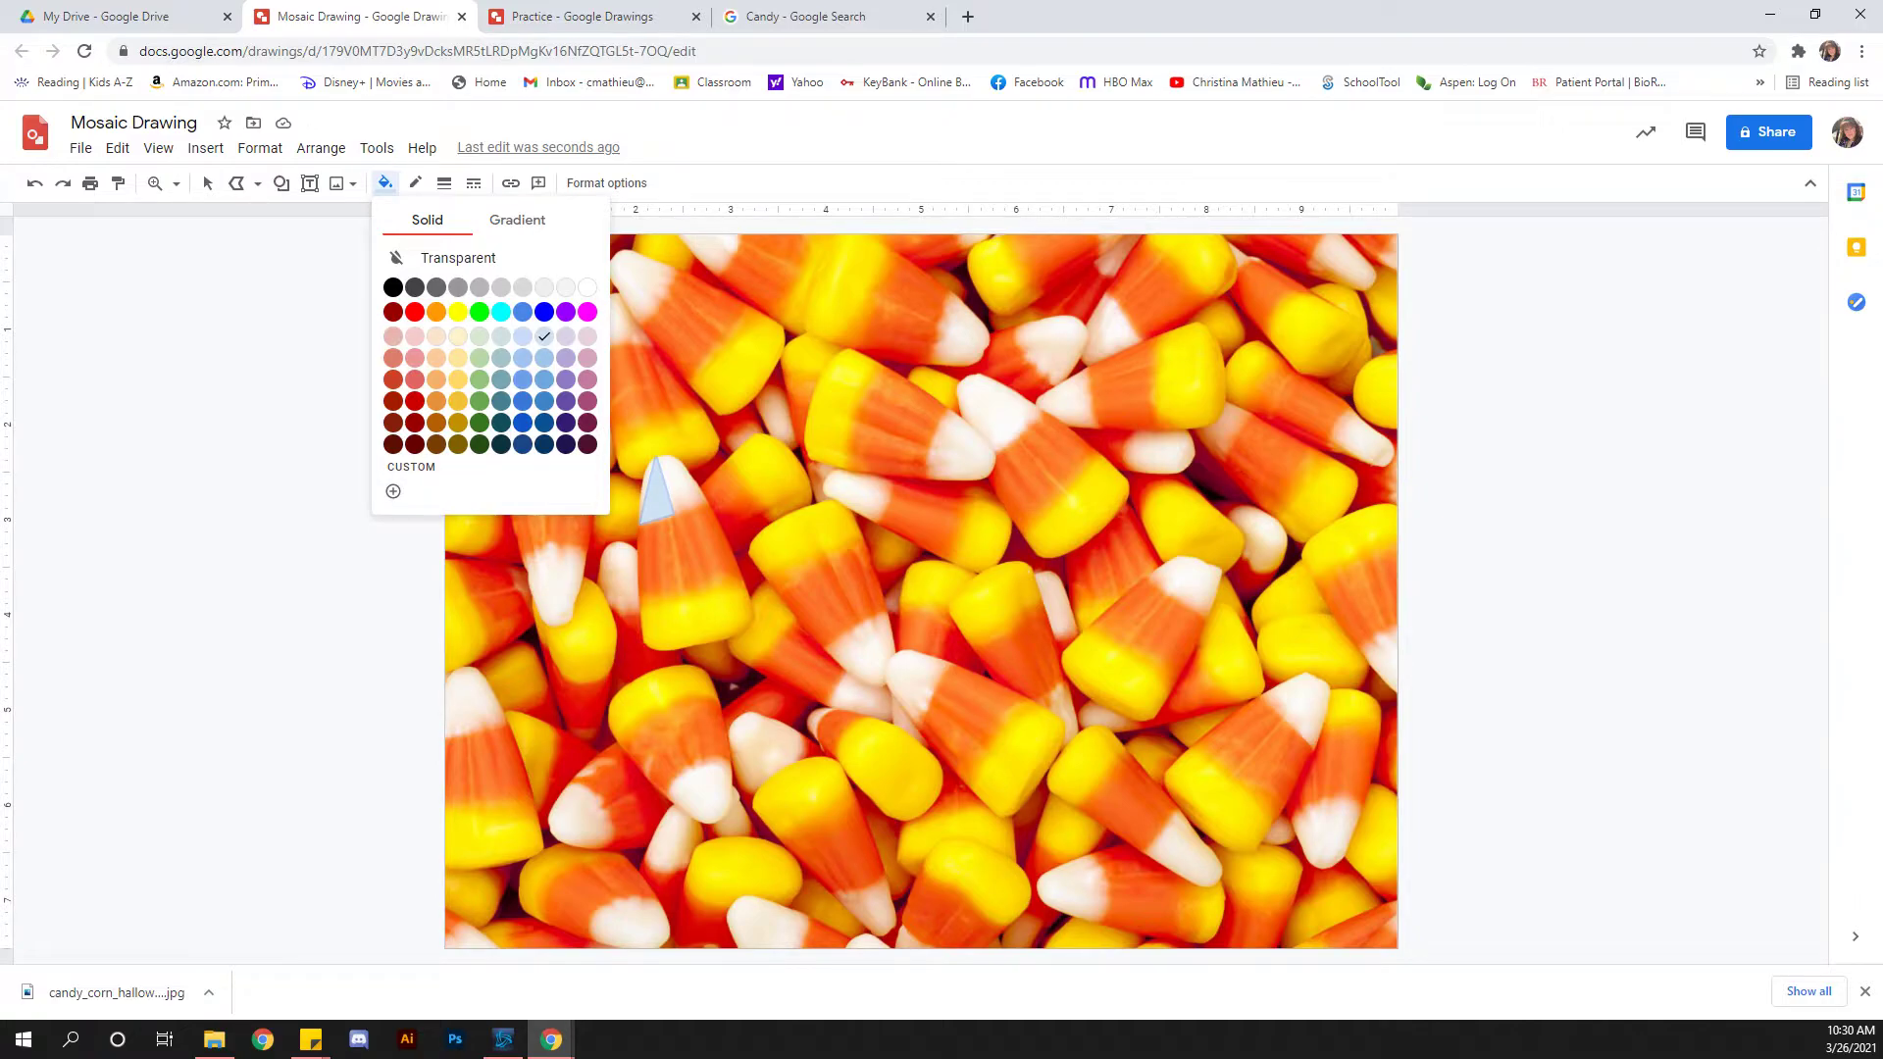
pyautogui.click(394, 491)
pyautogui.moveTo(947, 503); pyautogui.dragTo(999, 471)
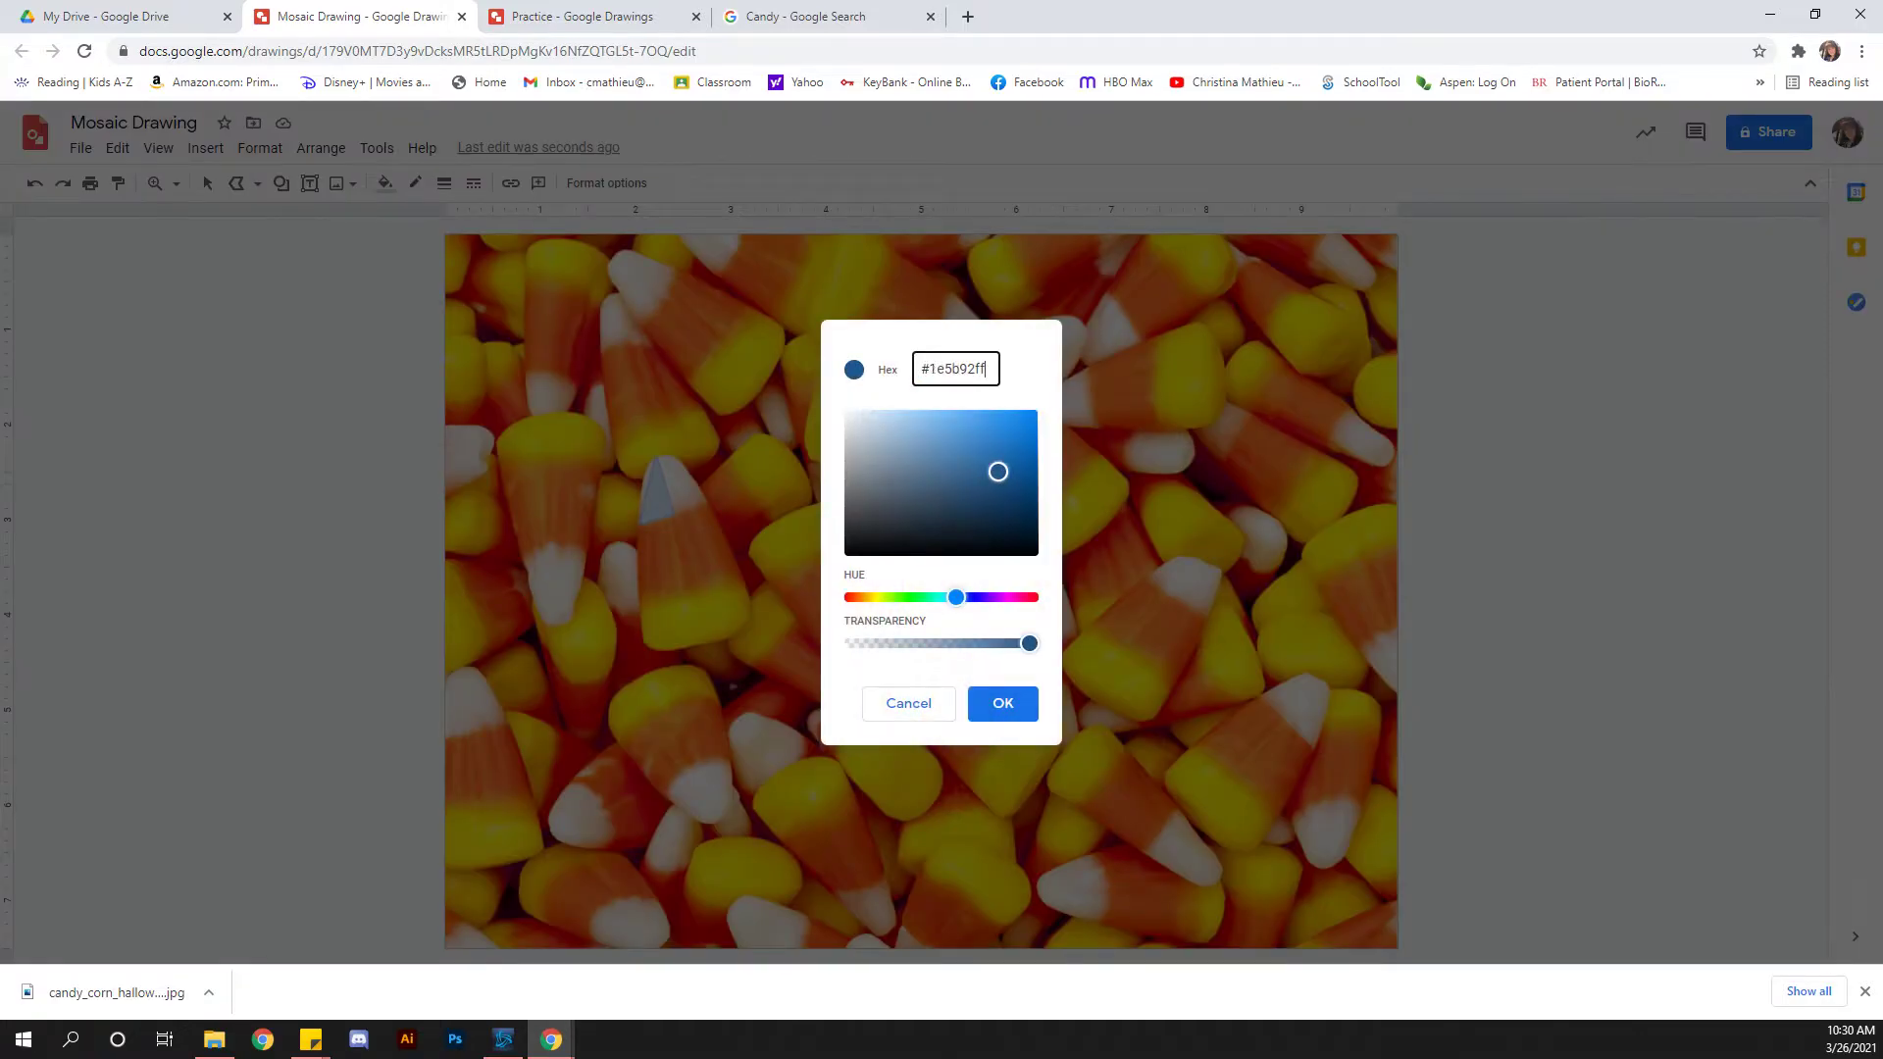
pyautogui.click(1002, 704)
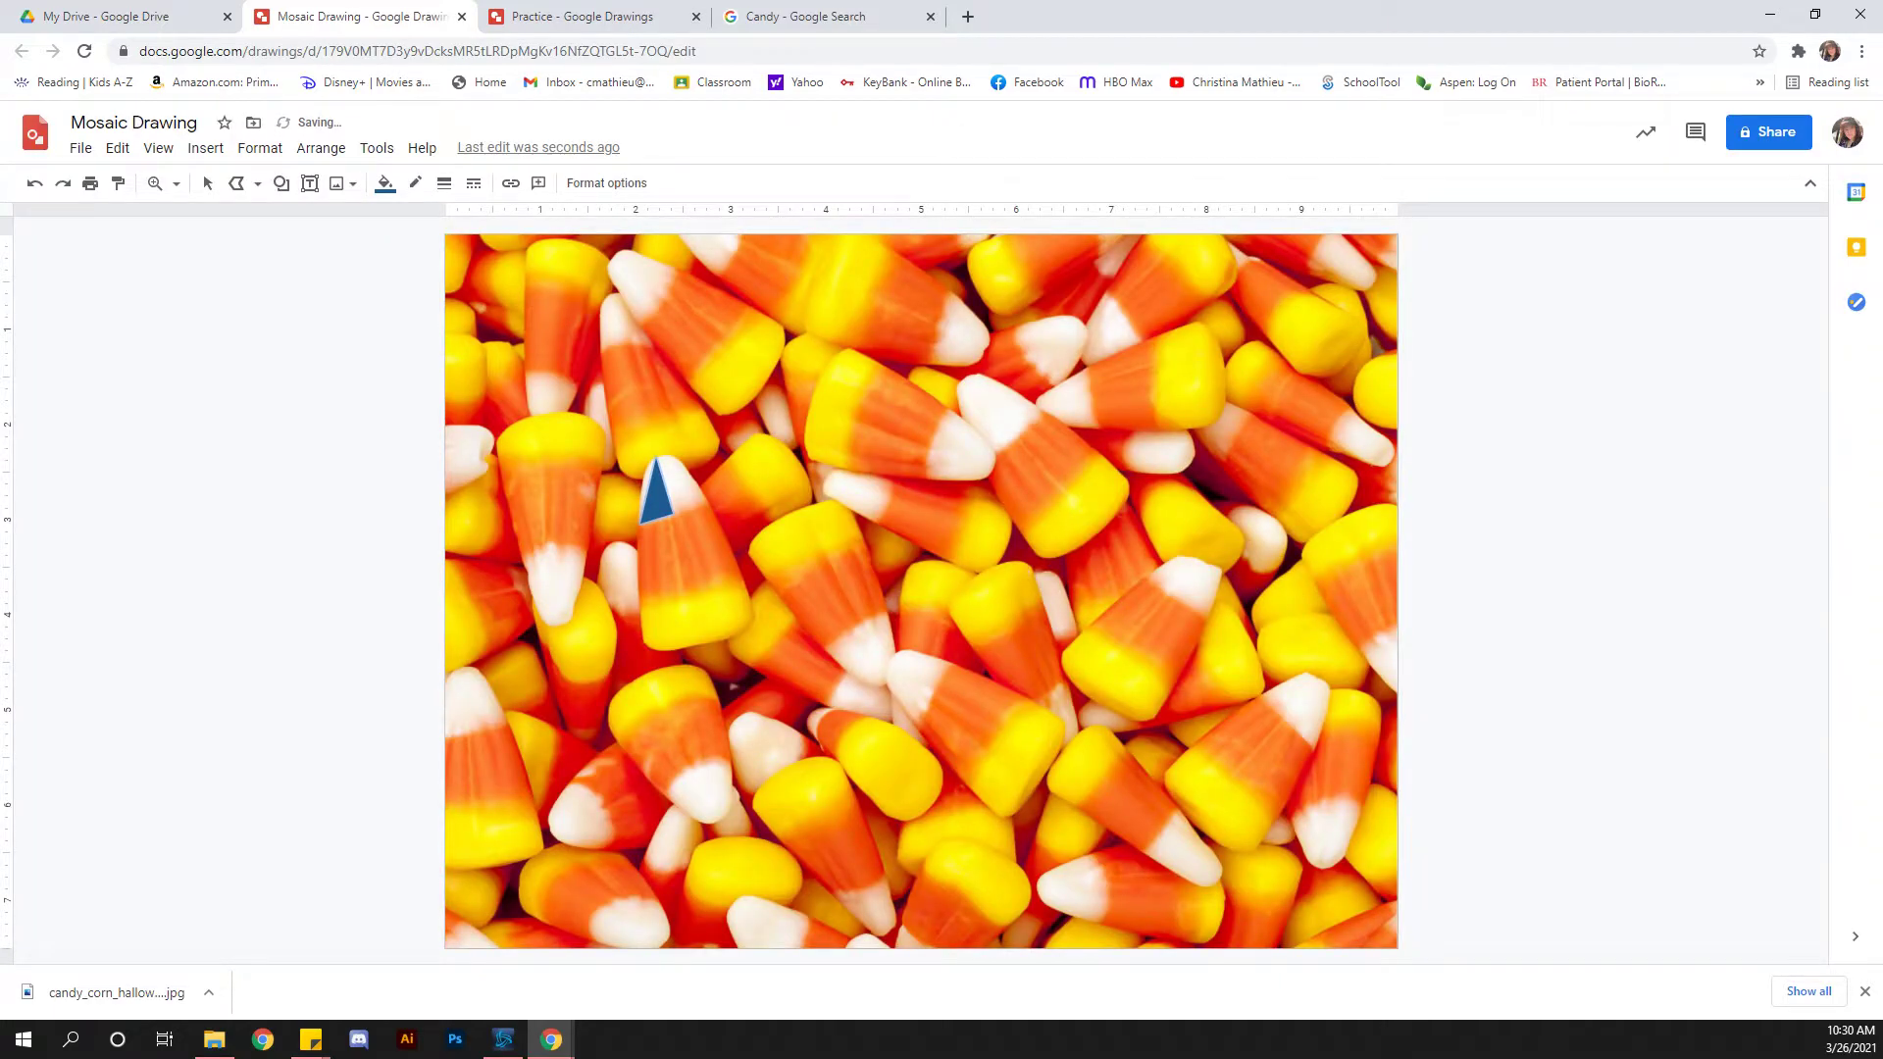
# - Fill the triangle white and trace a second white polyline piece over the rest of the candy corn's tip
pyautogui.click(386, 182)
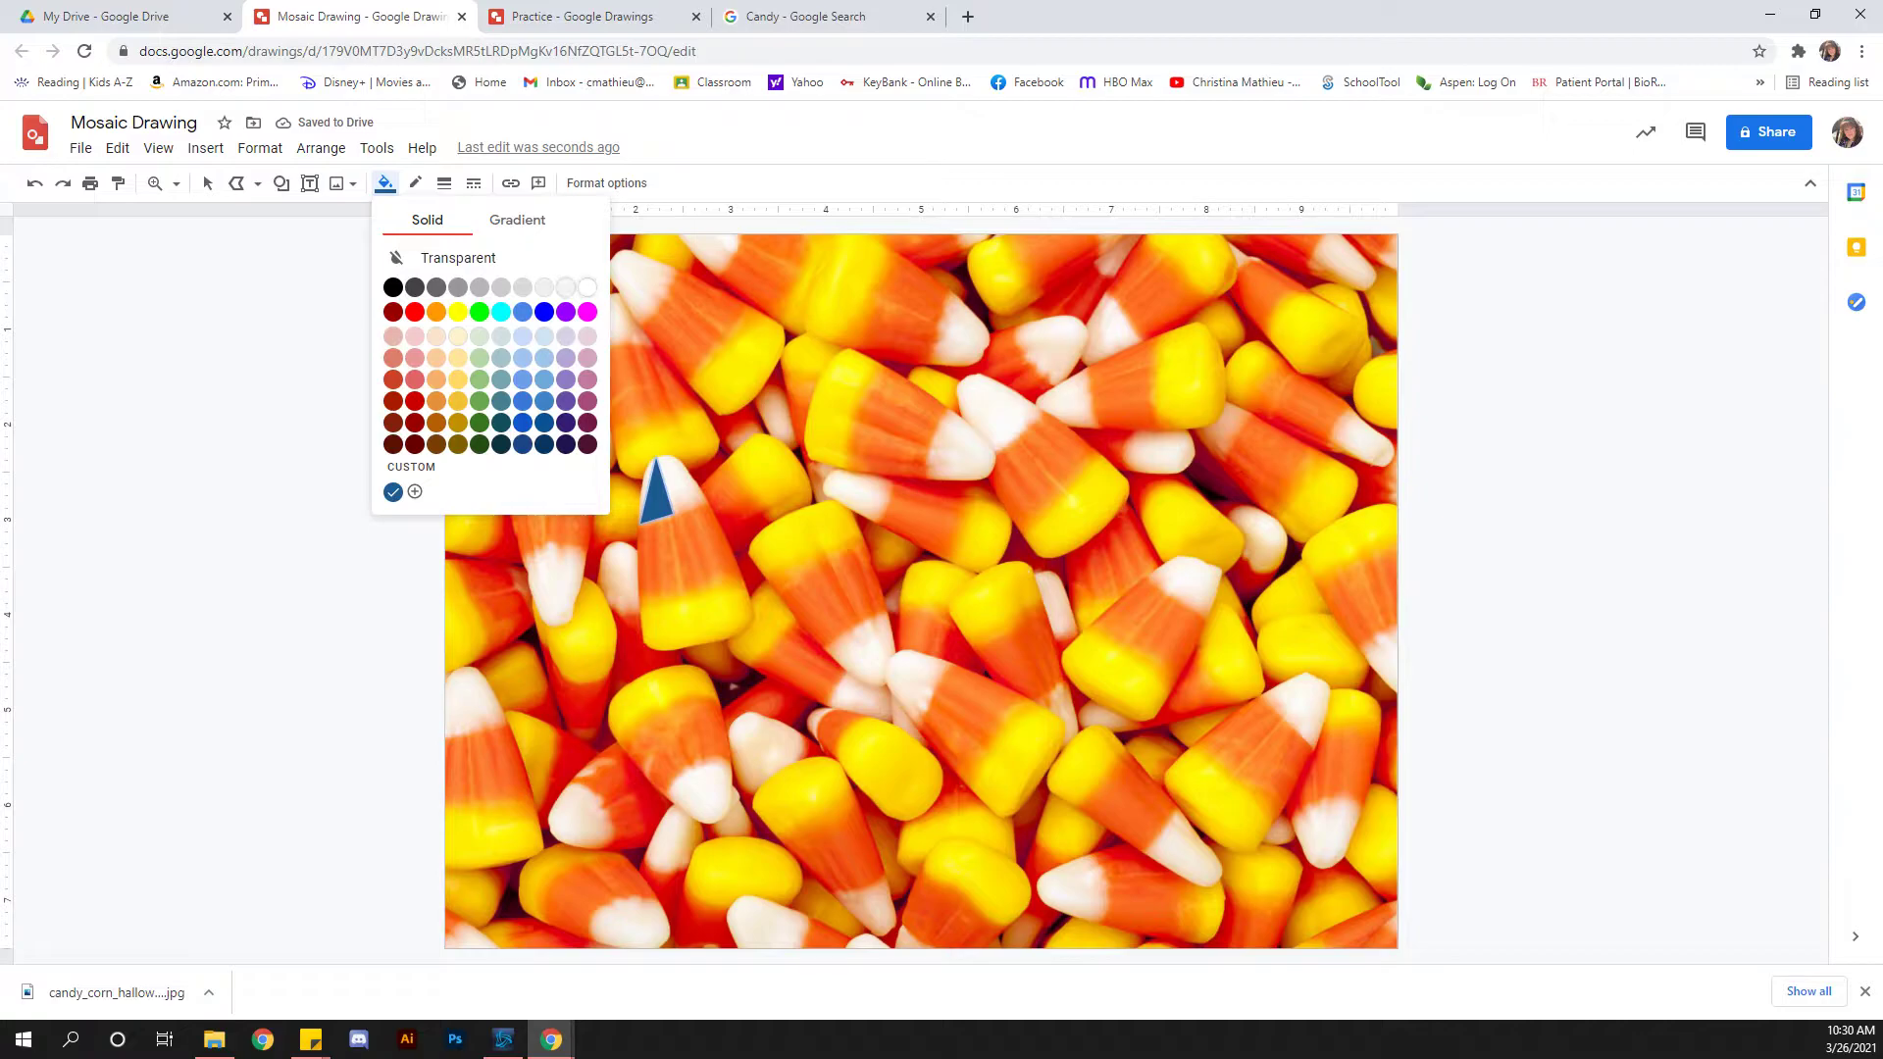
pyautogui.click(567, 287)
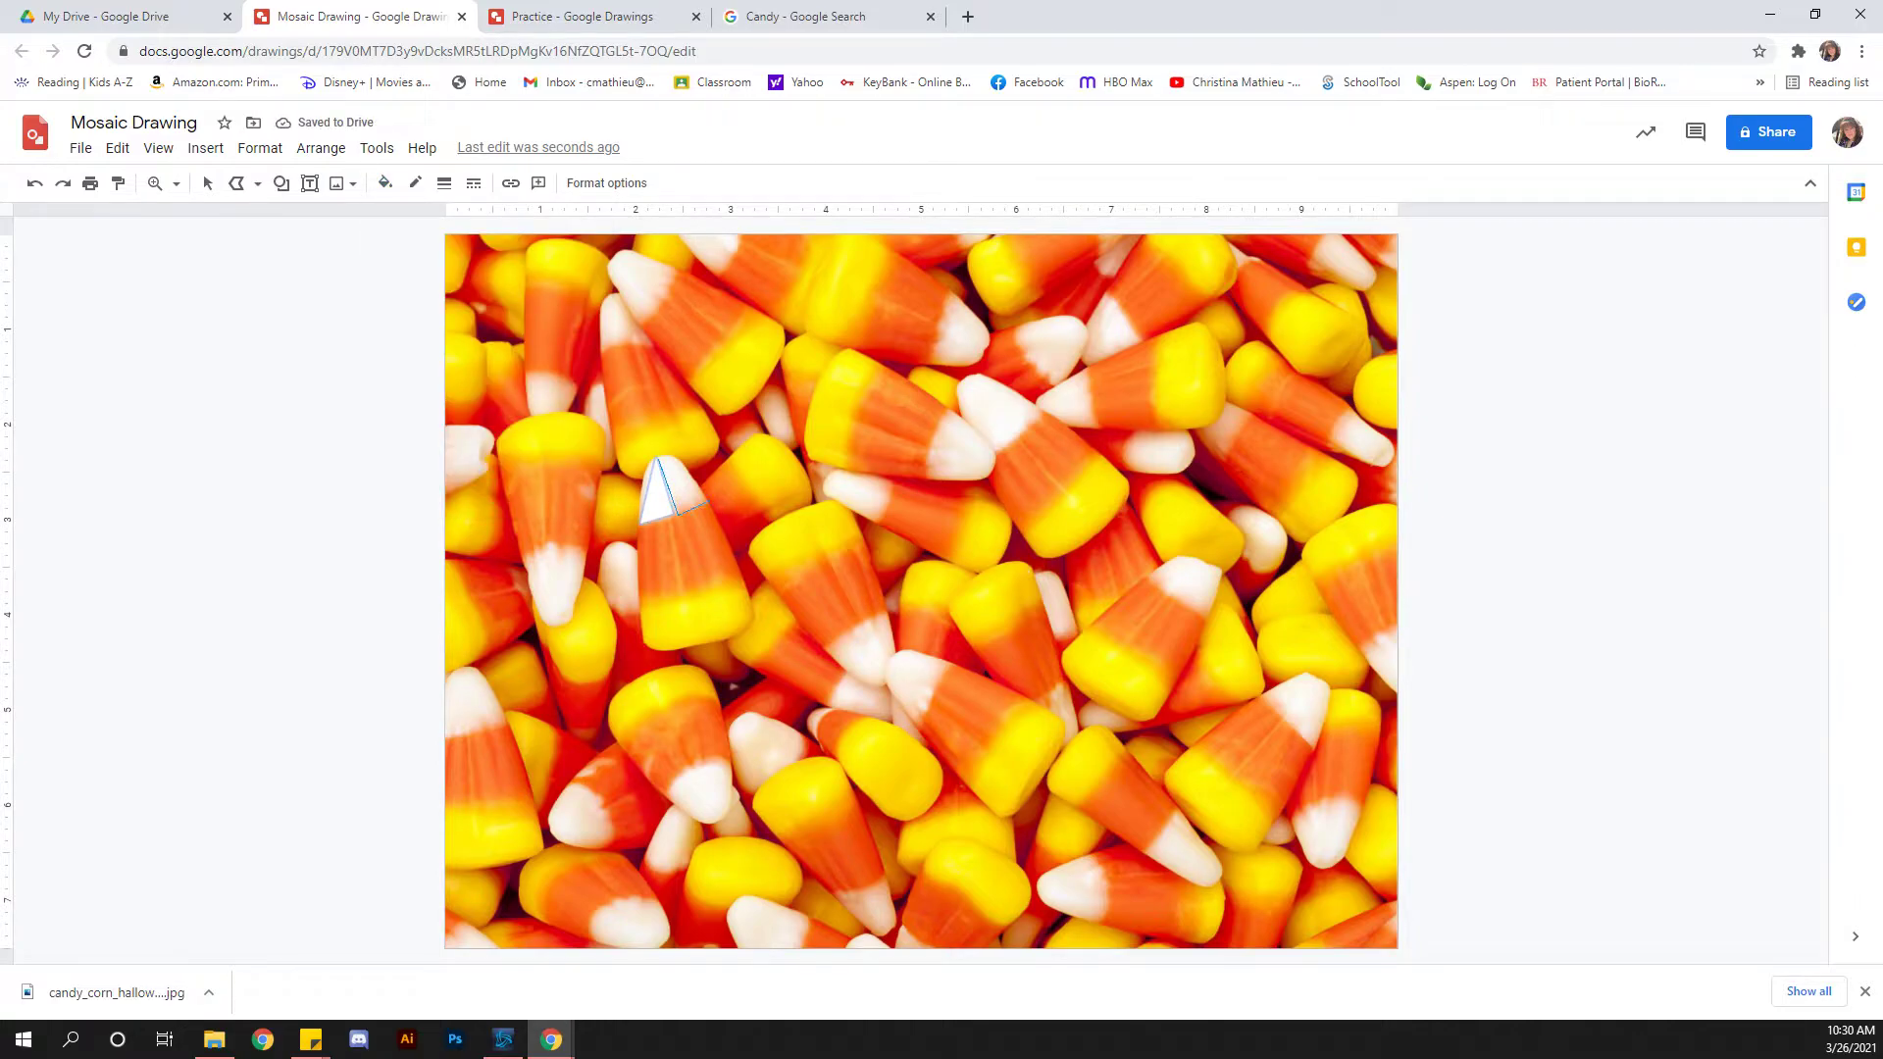
pyautogui.click(674, 457)
pyautogui.click(658, 458)
# - Cover the same candy corn's orange middle band with adjoining polyline pieces filled dark orange
pyautogui.click(664, 520)
pyautogui.click(668, 594)
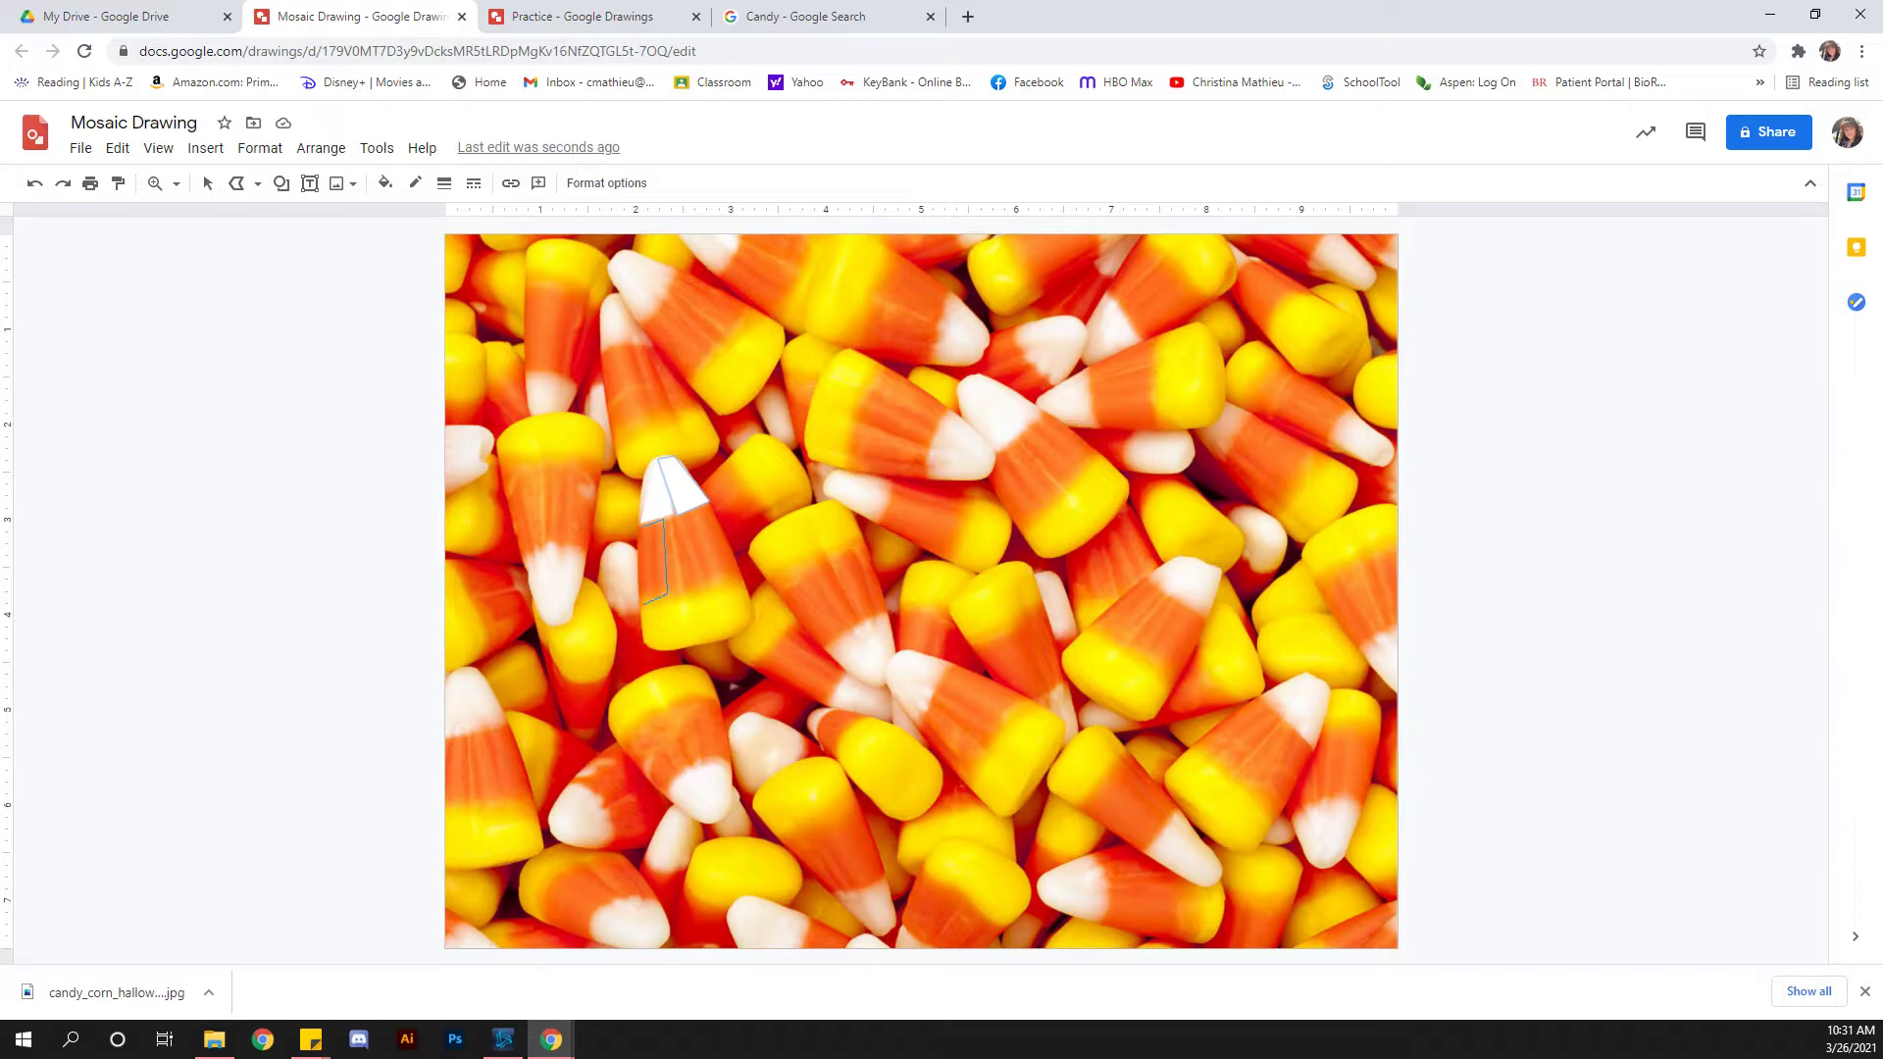
pyautogui.click(643, 526)
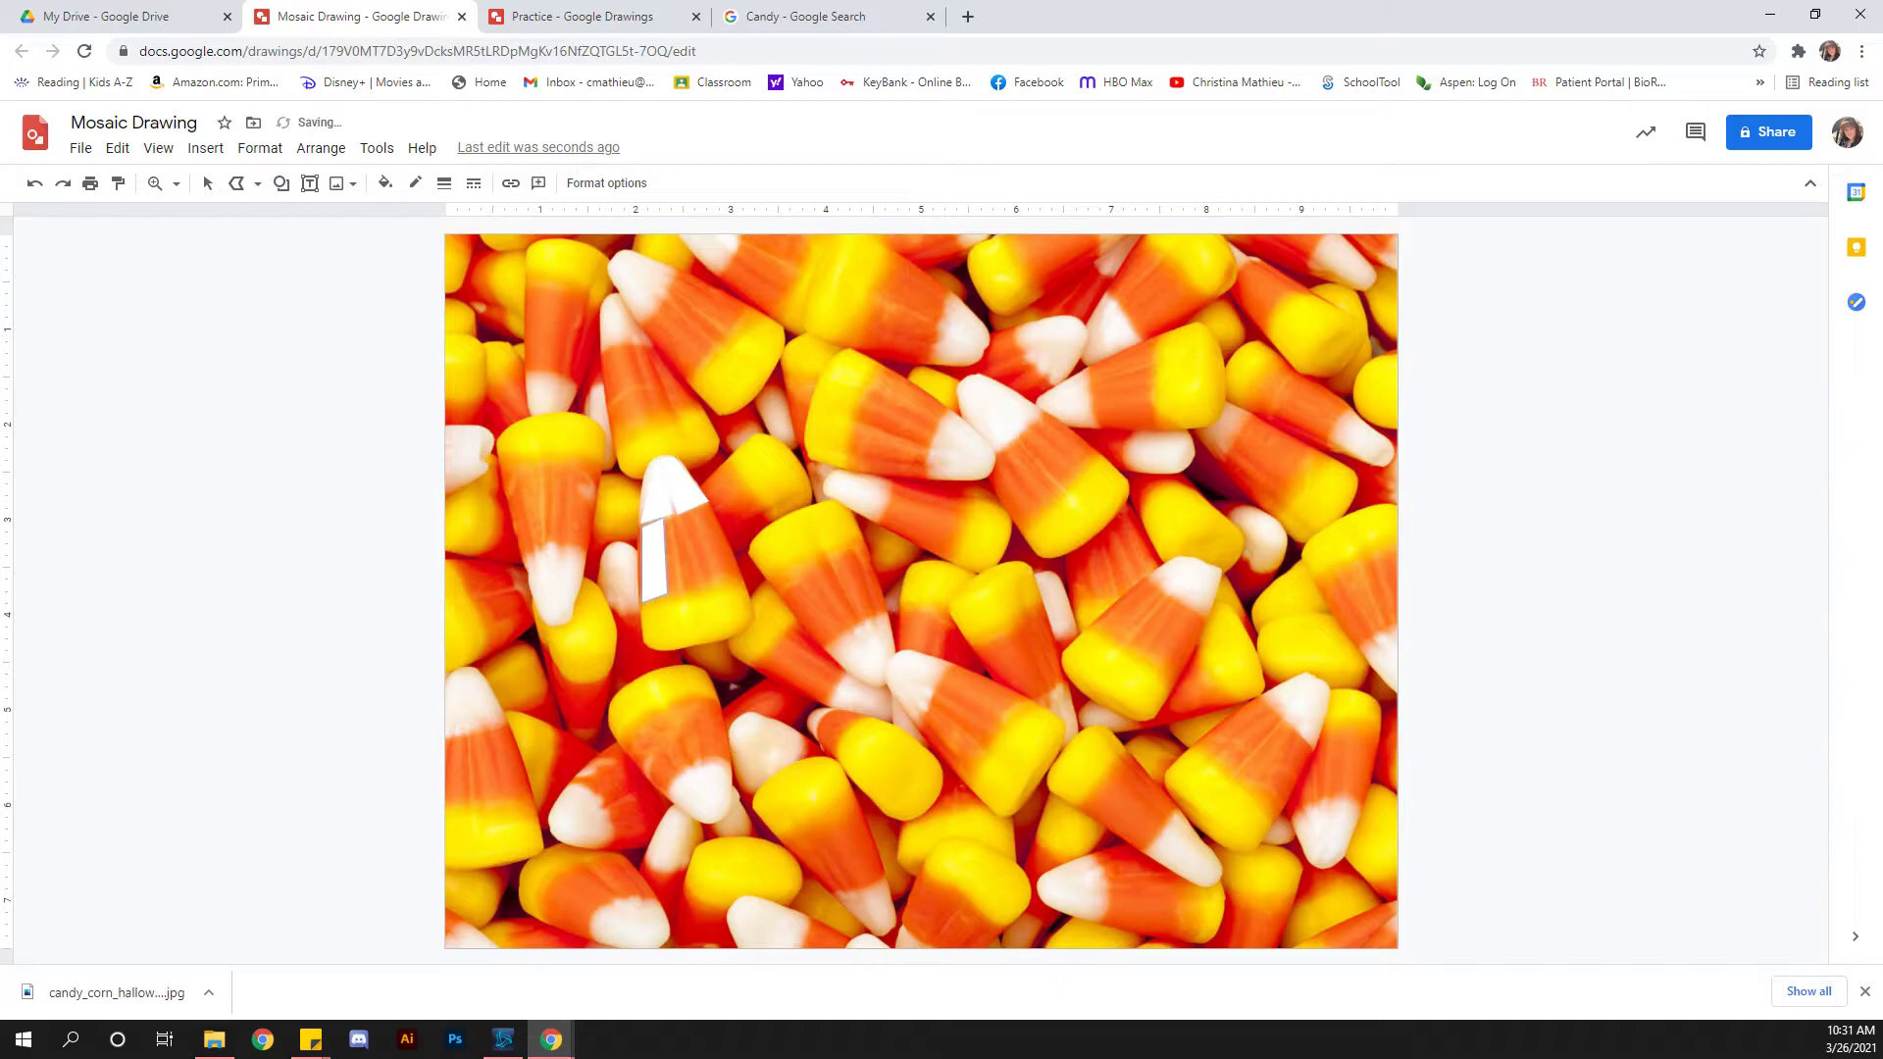
pyautogui.click(386, 184)
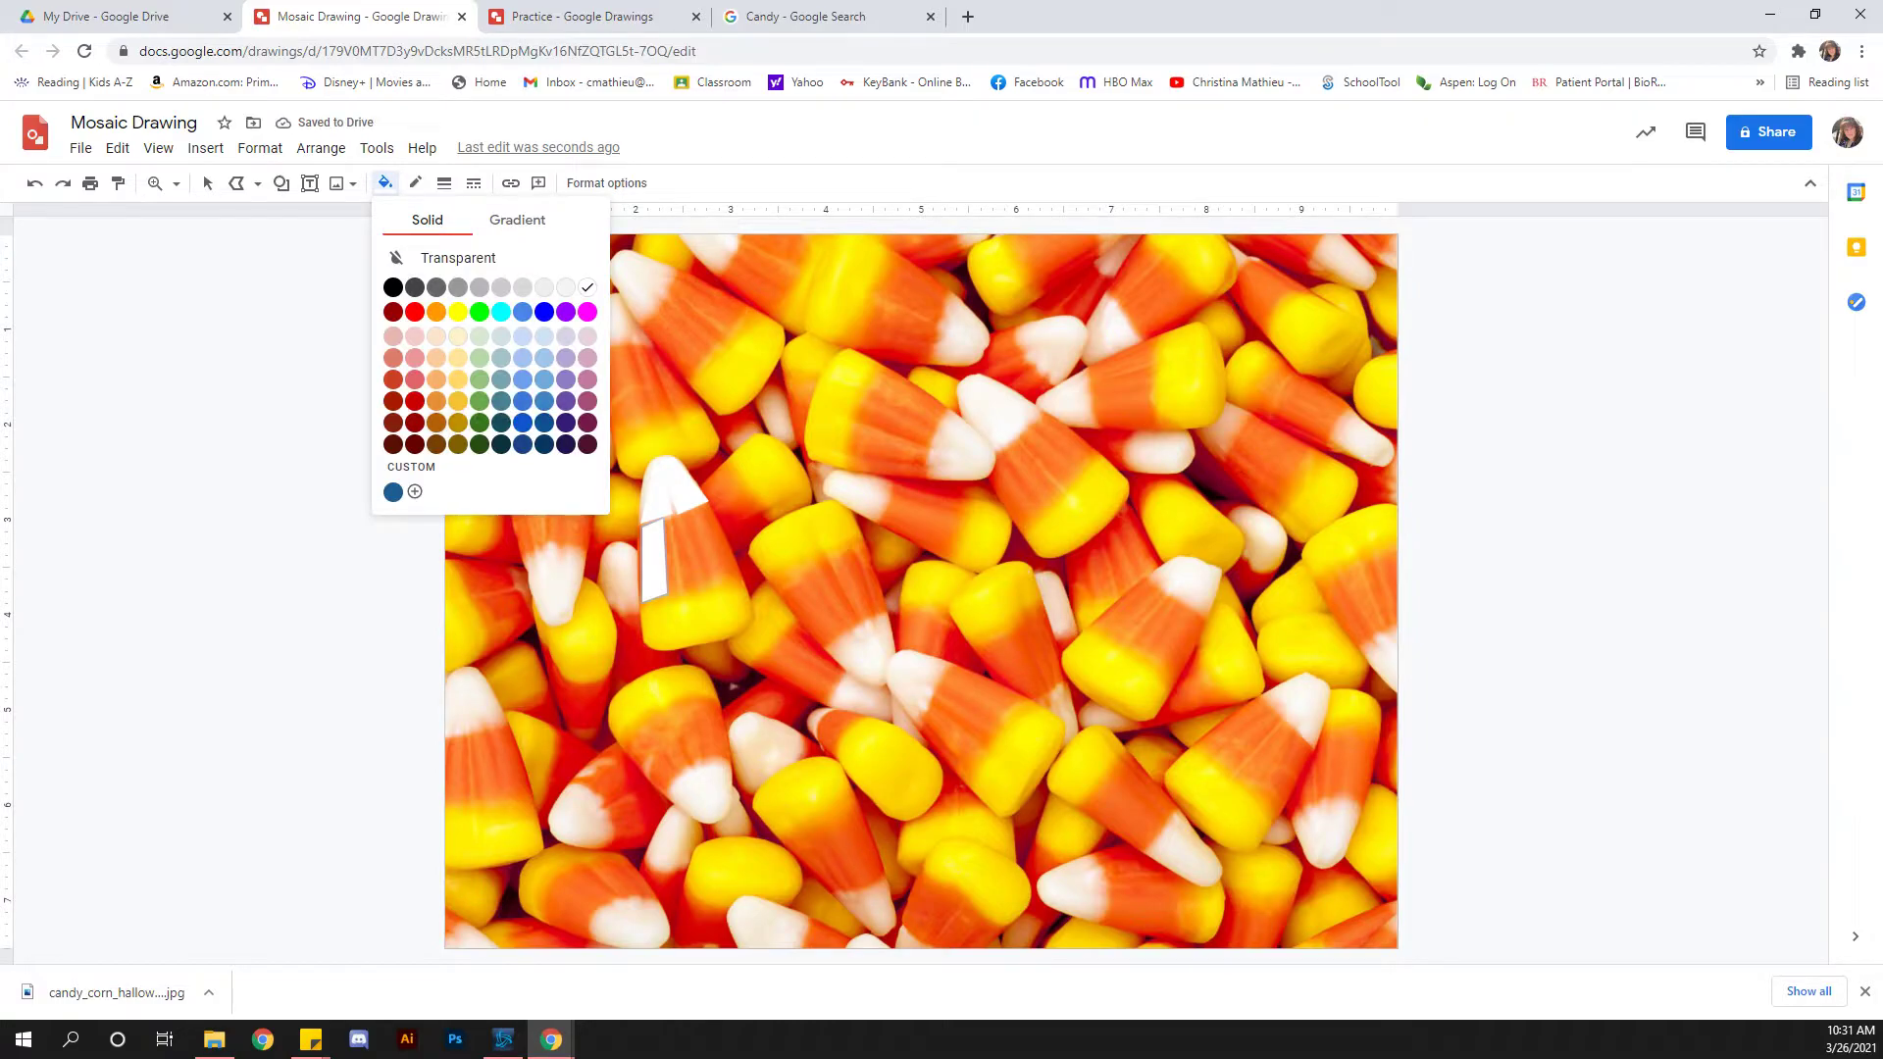
pyautogui.click(437, 401)
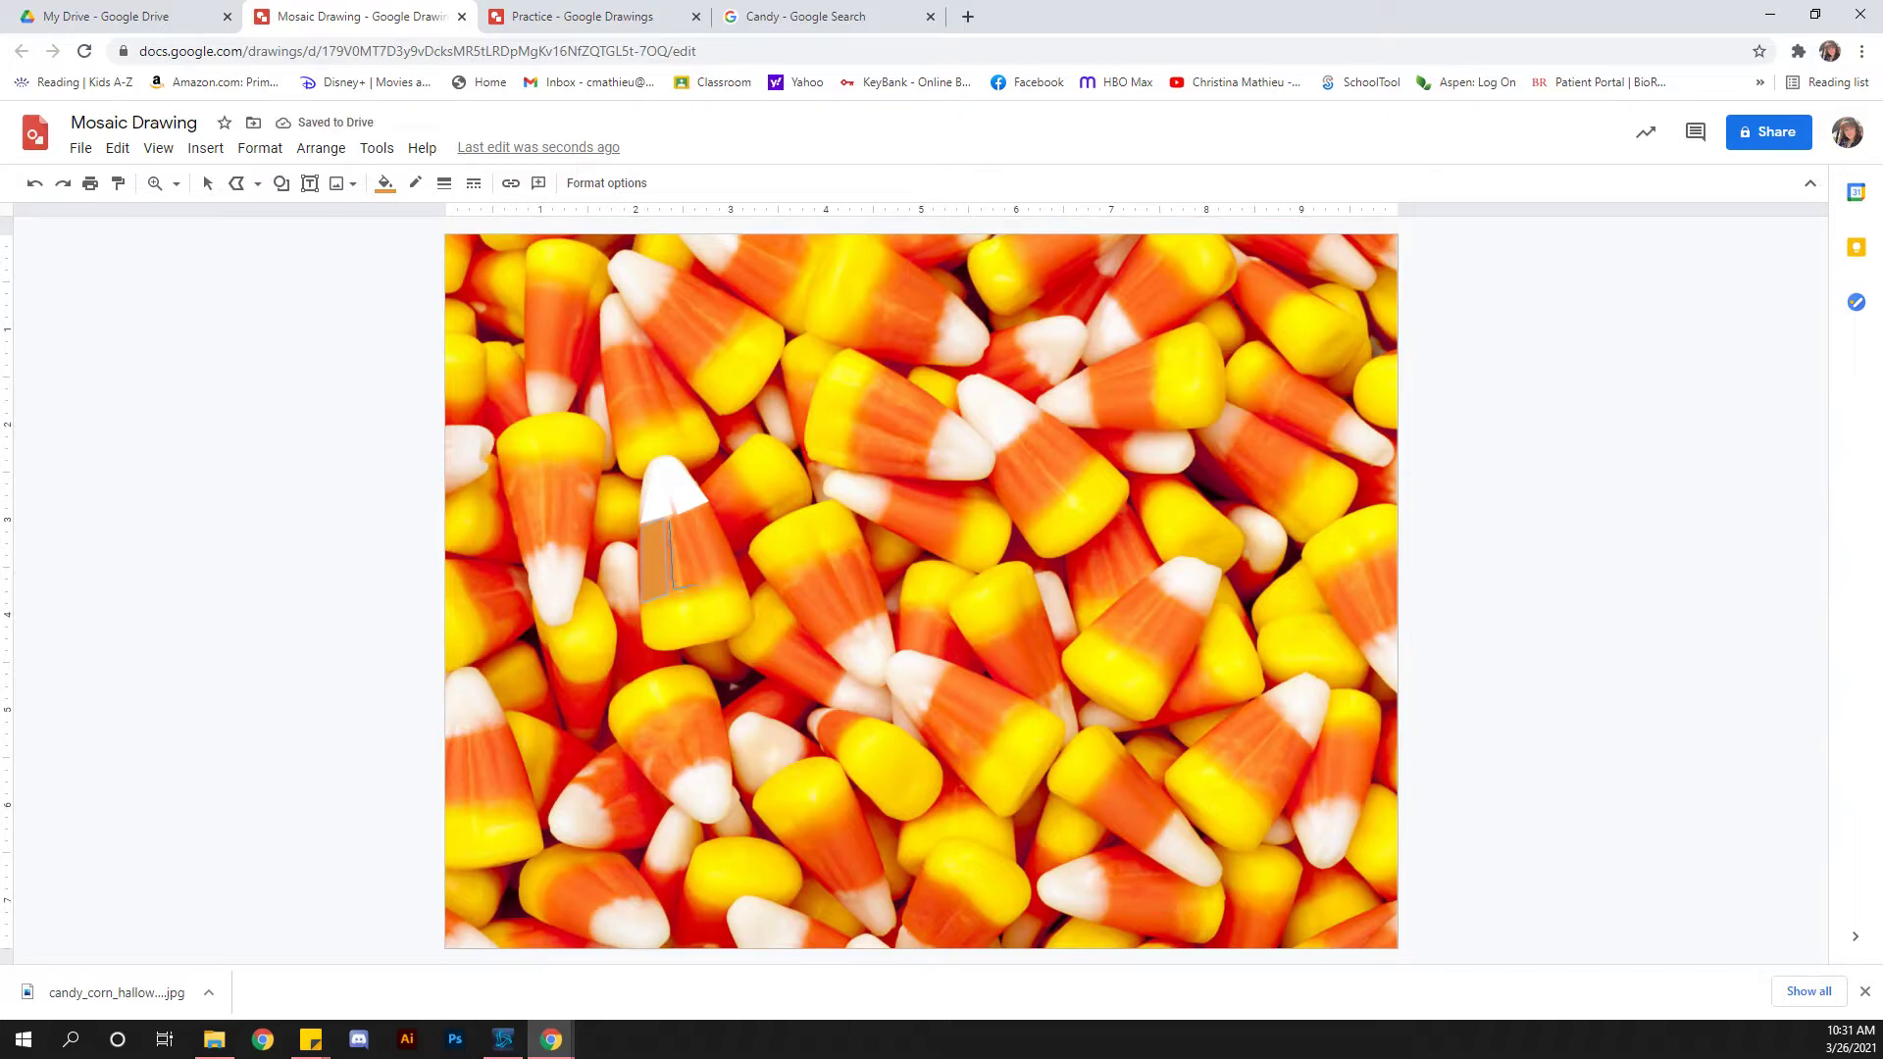
pyautogui.click(671, 520)
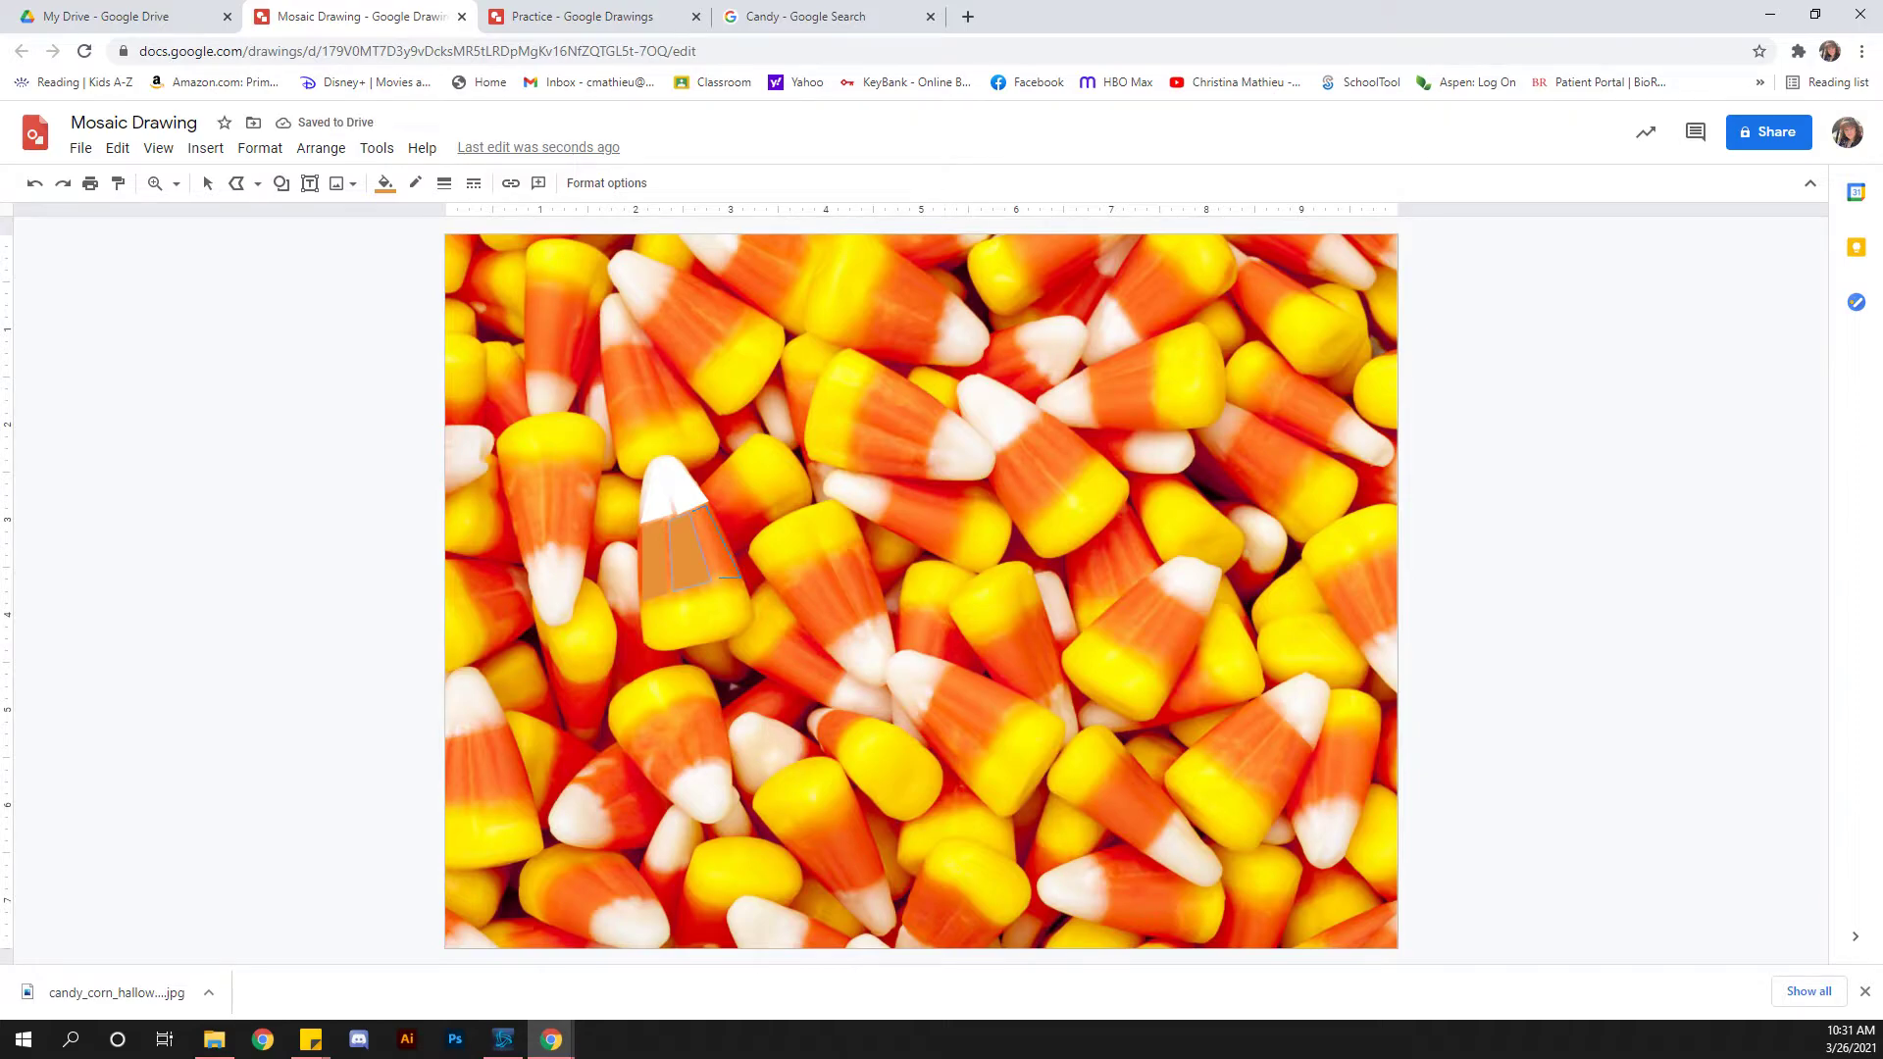
pyautogui.click(695, 511)
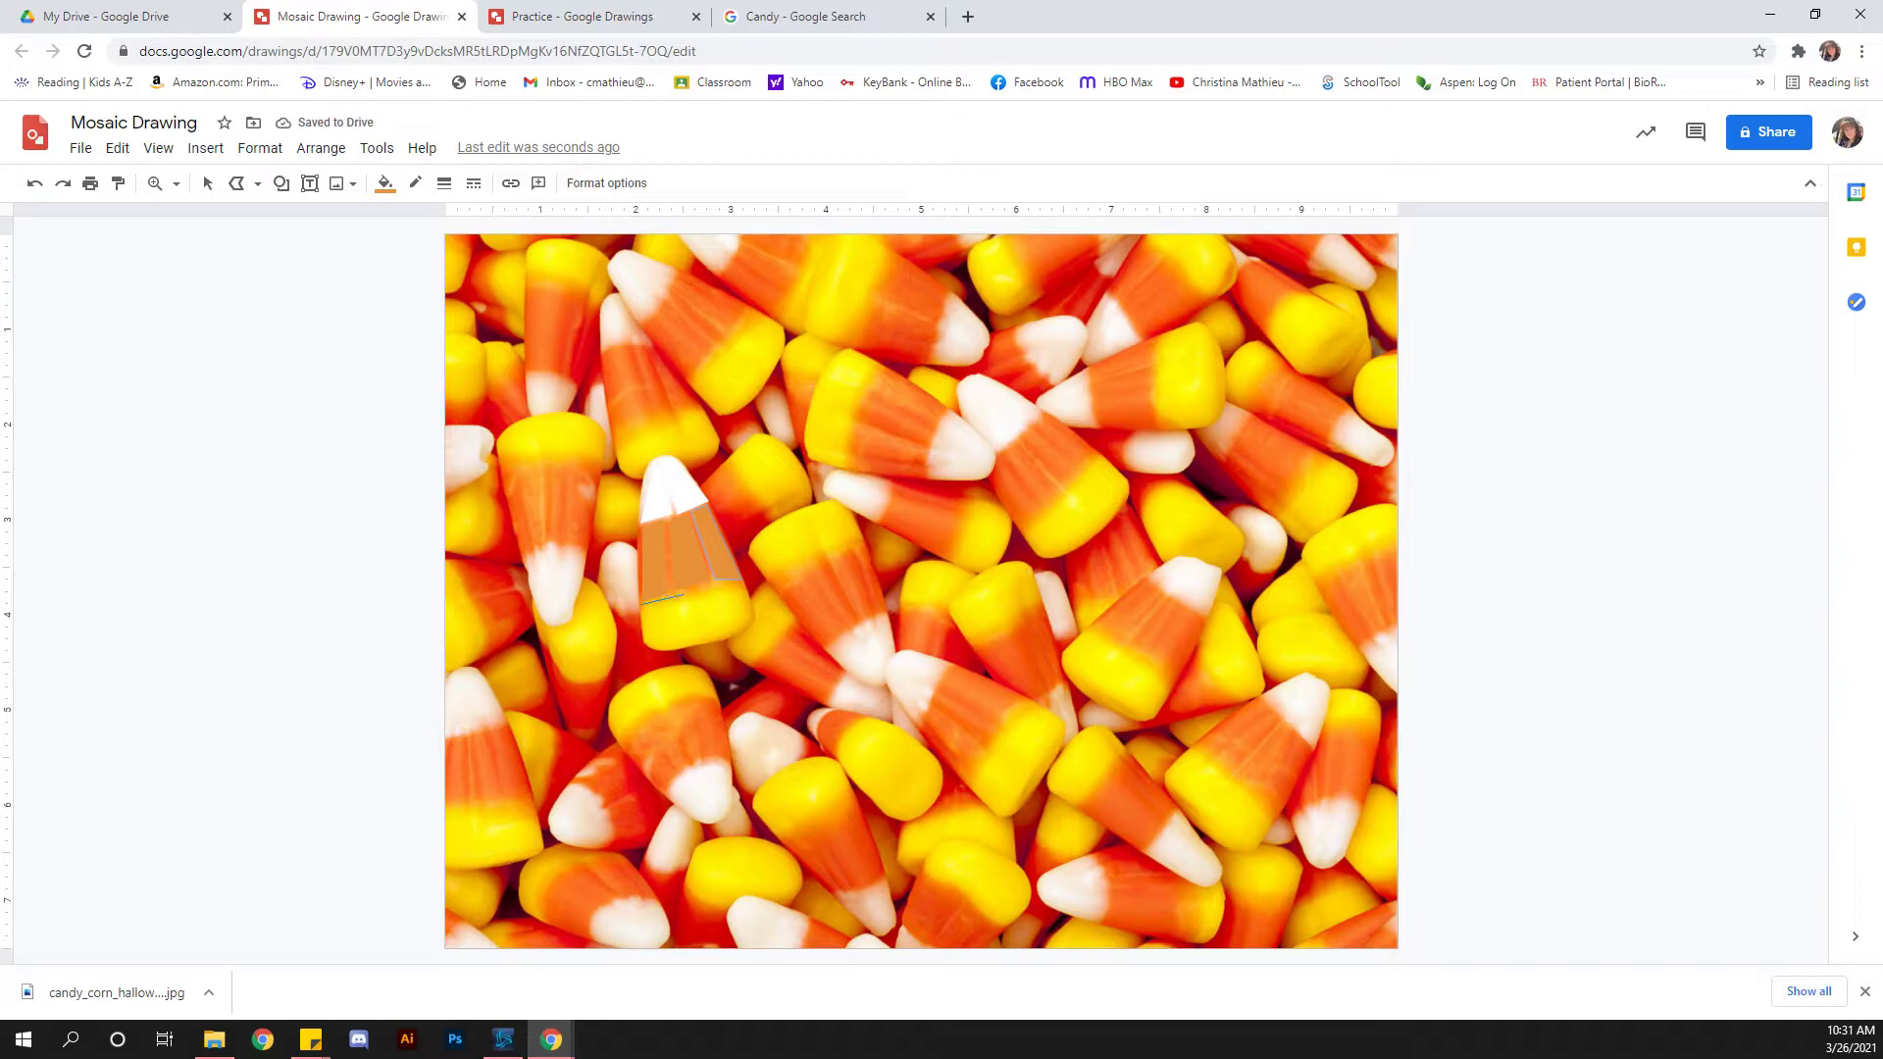
# - Trace a polyline piece over the left part of the candy corn's yellow base and fill it light yellow
pyautogui.click(700, 641)
pyautogui.click(643, 603)
pyautogui.click(386, 183)
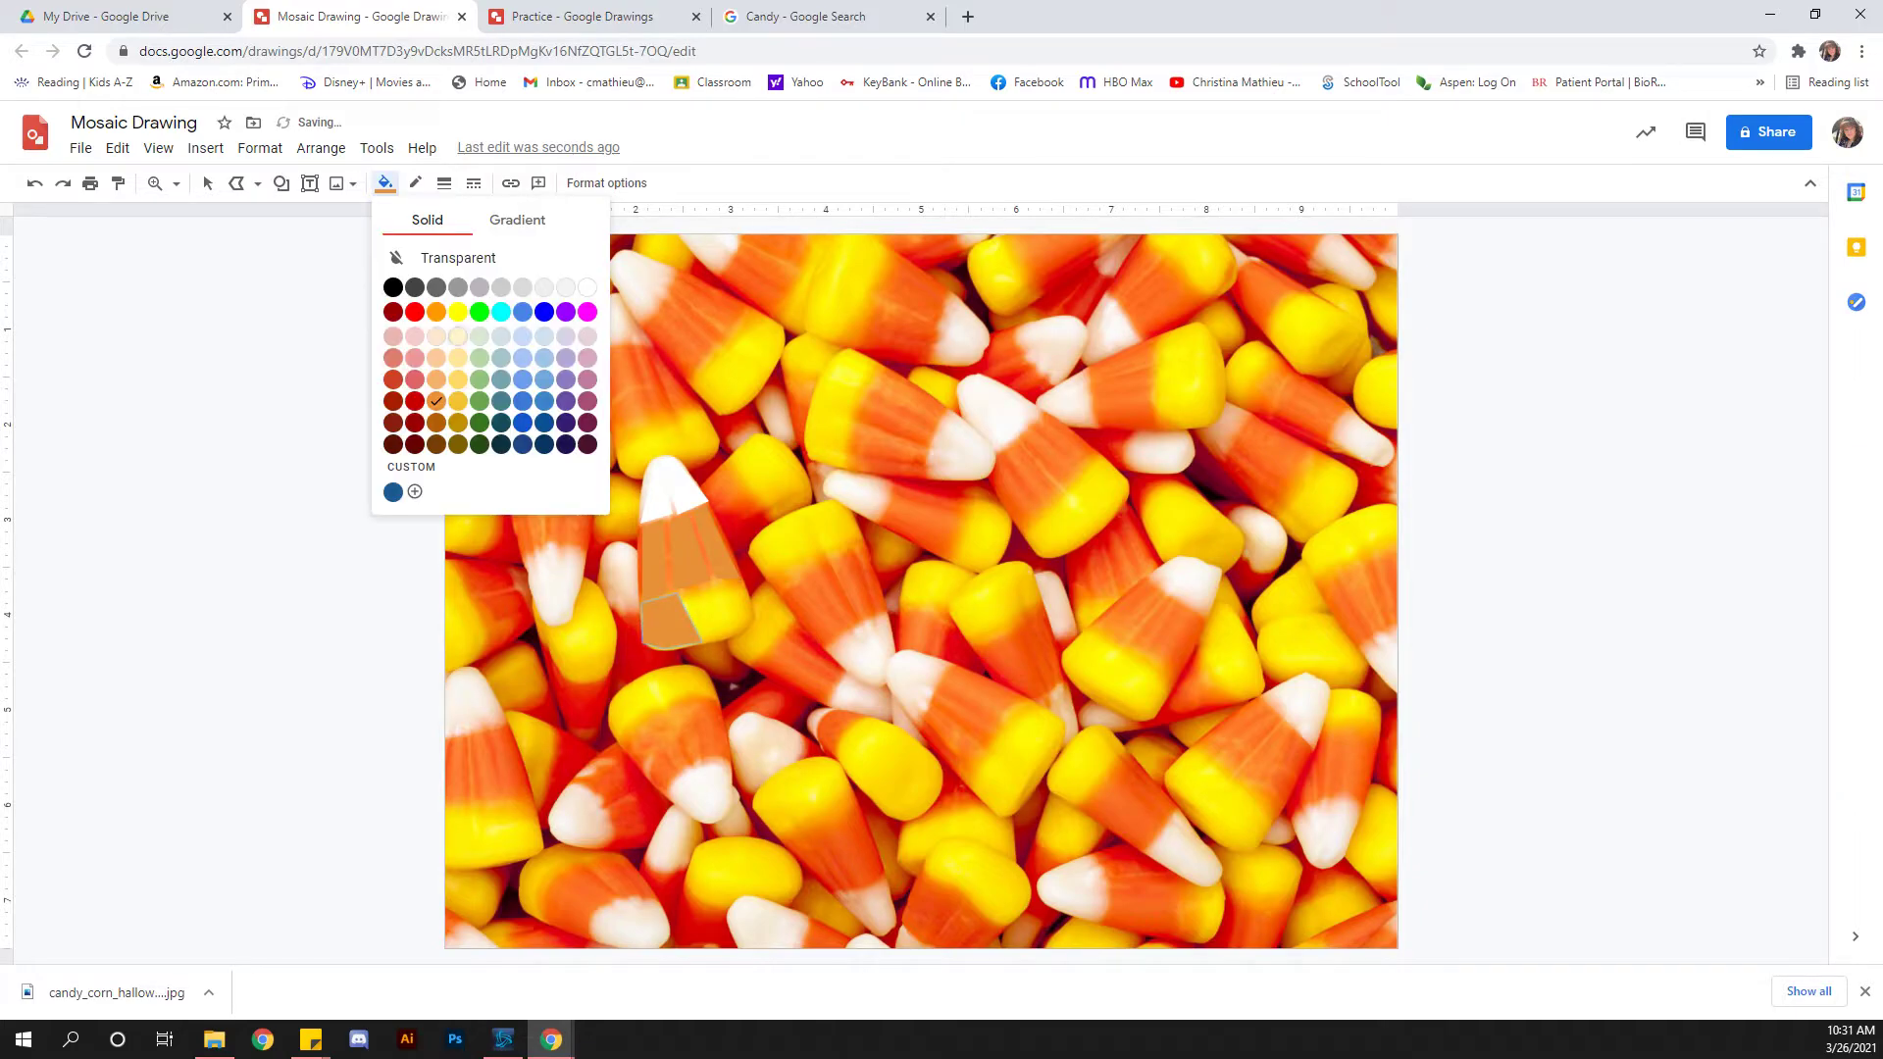
pyautogui.click(458, 379)
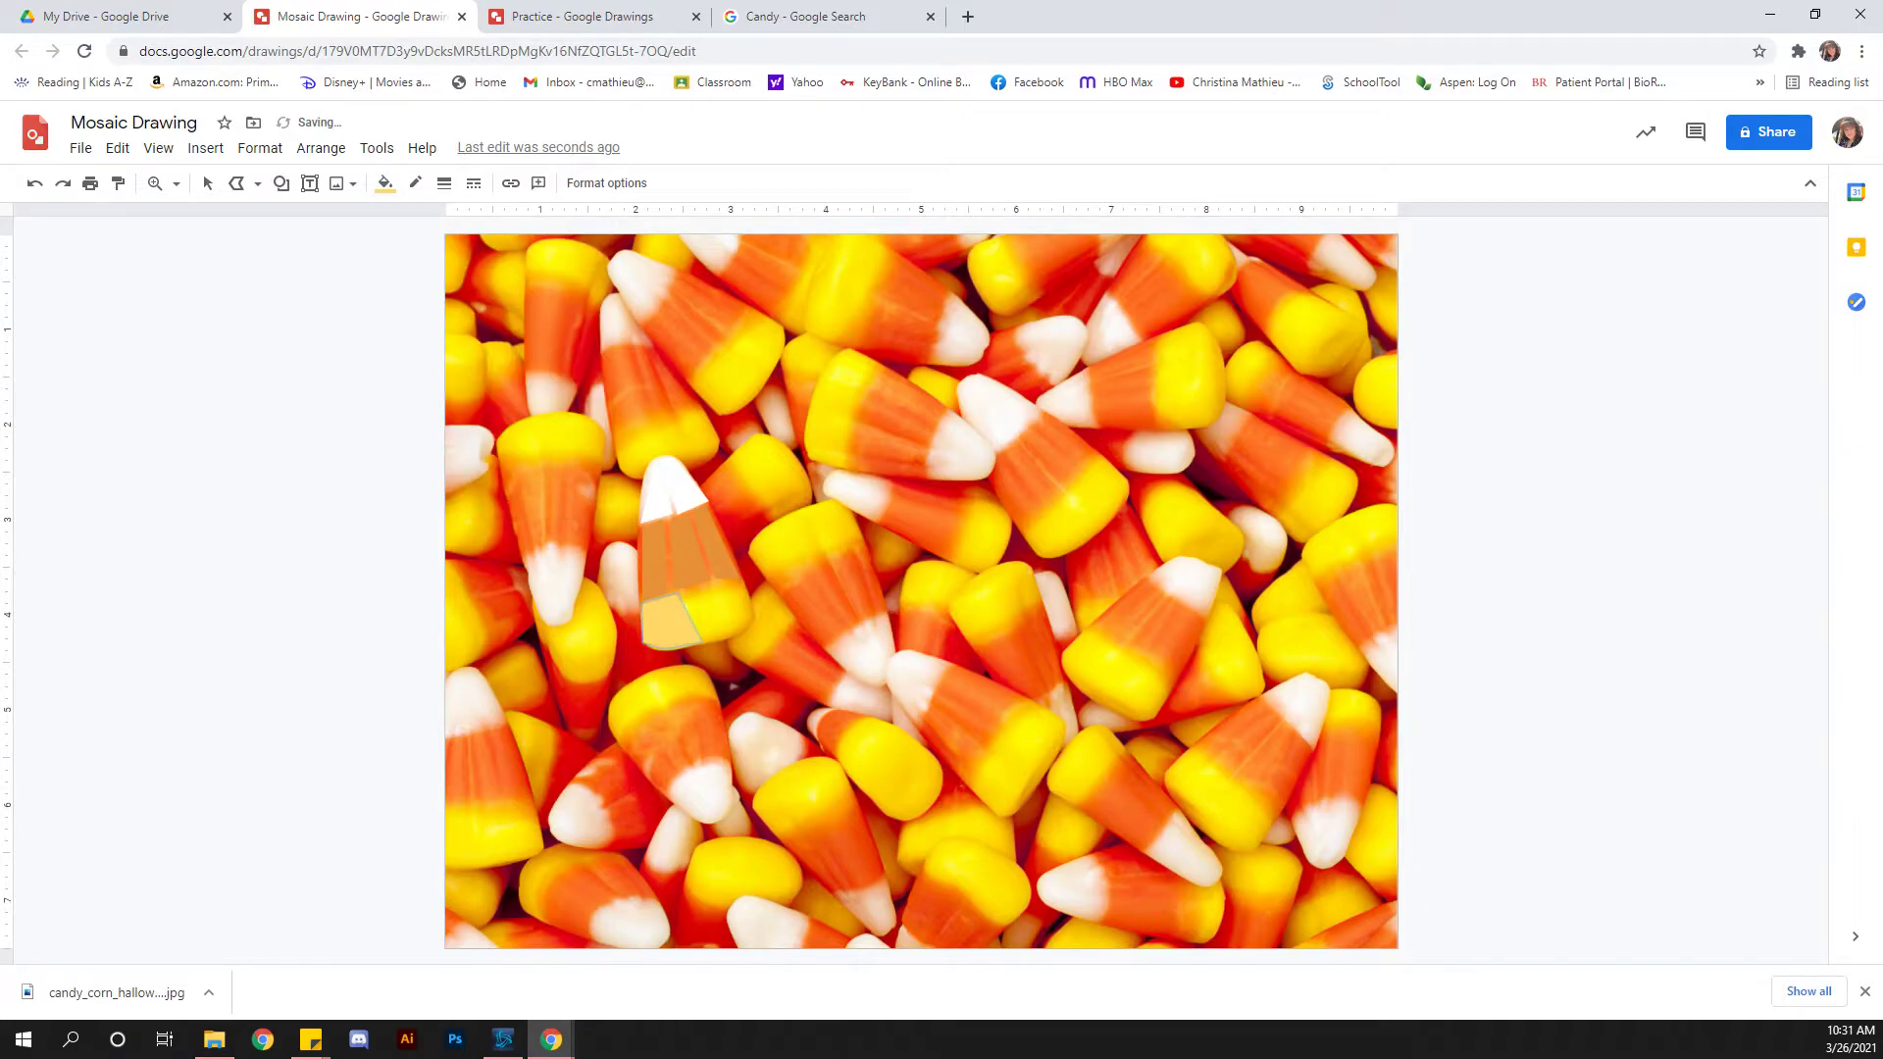
# - Trace two more polyline pieces across the rest of the candy corn's yellow base, filling the narrow outer one a darker yellow
pyautogui.click(684, 591)
pyautogui.click(745, 626)
pyautogui.click(714, 587)
pyautogui.click(685, 592)
pyautogui.click(715, 586)
pyautogui.click(747, 627)
pyautogui.click(754, 618)
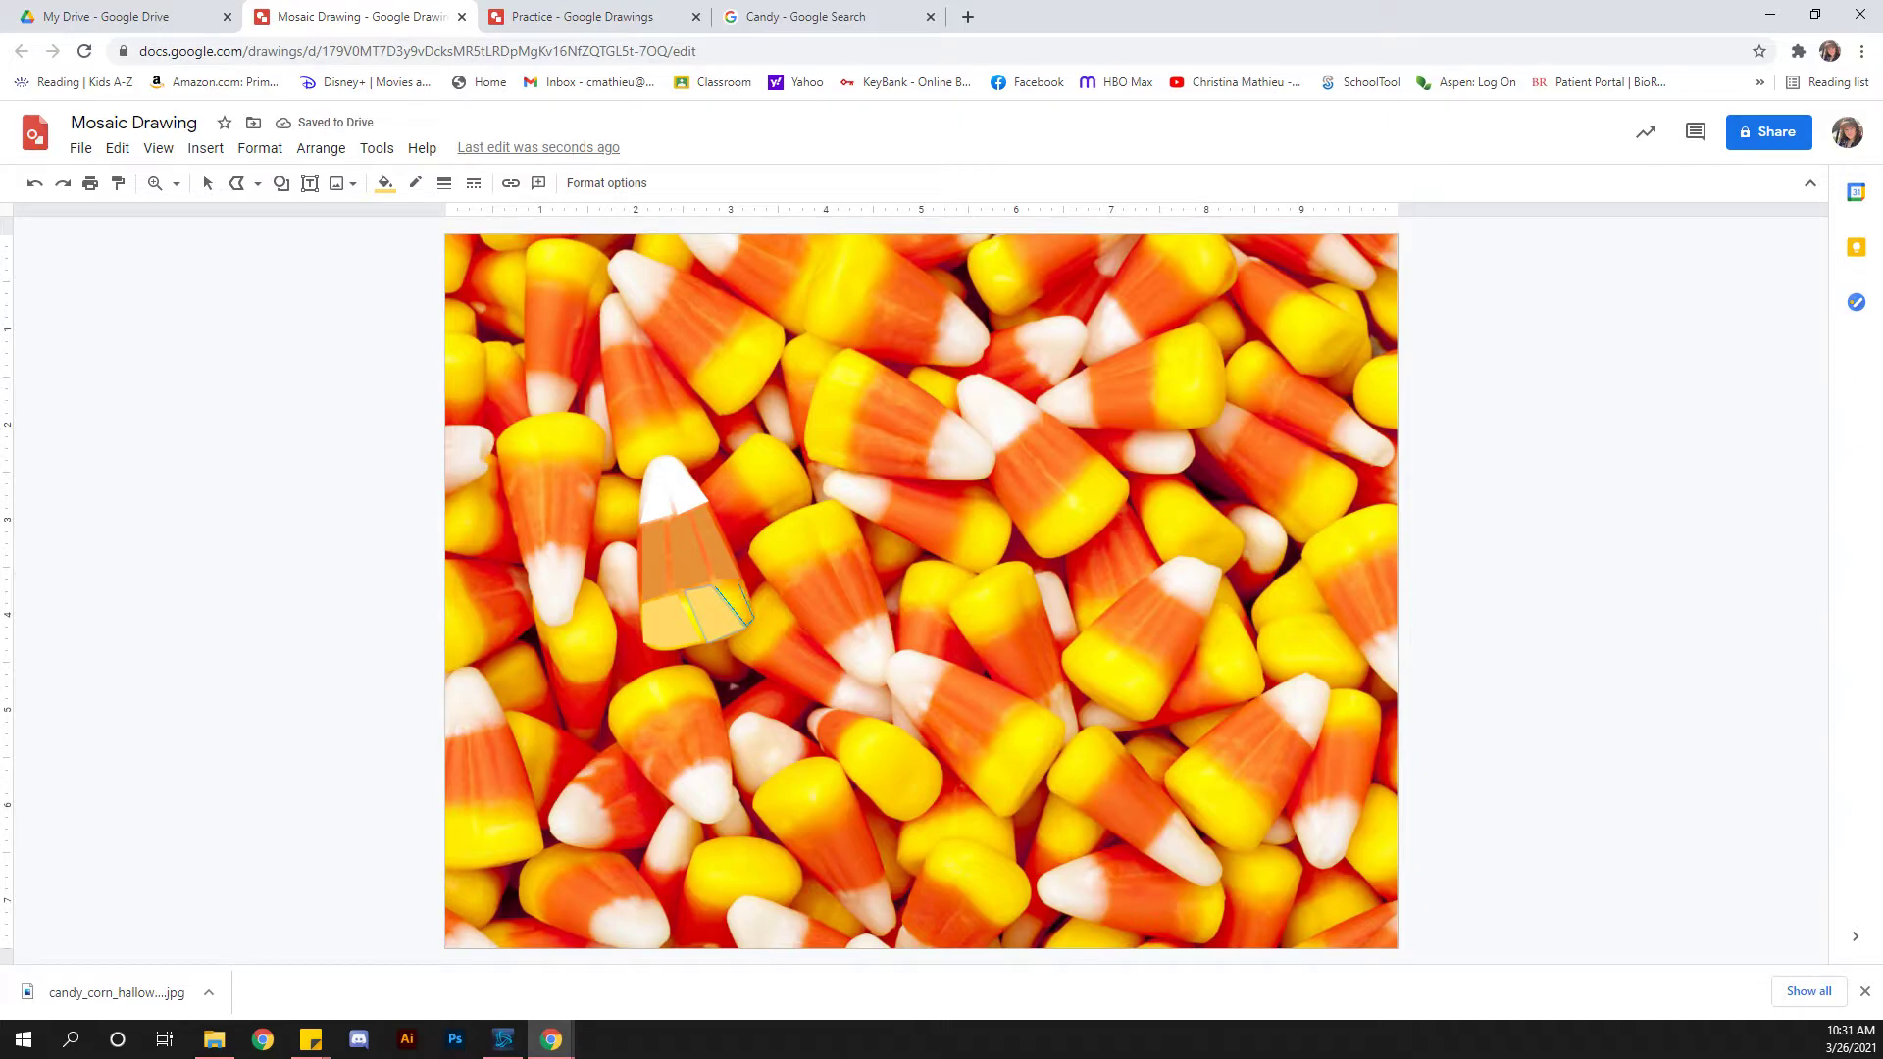
pyautogui.click(715, 587)
pyautogui.click(385, 182)
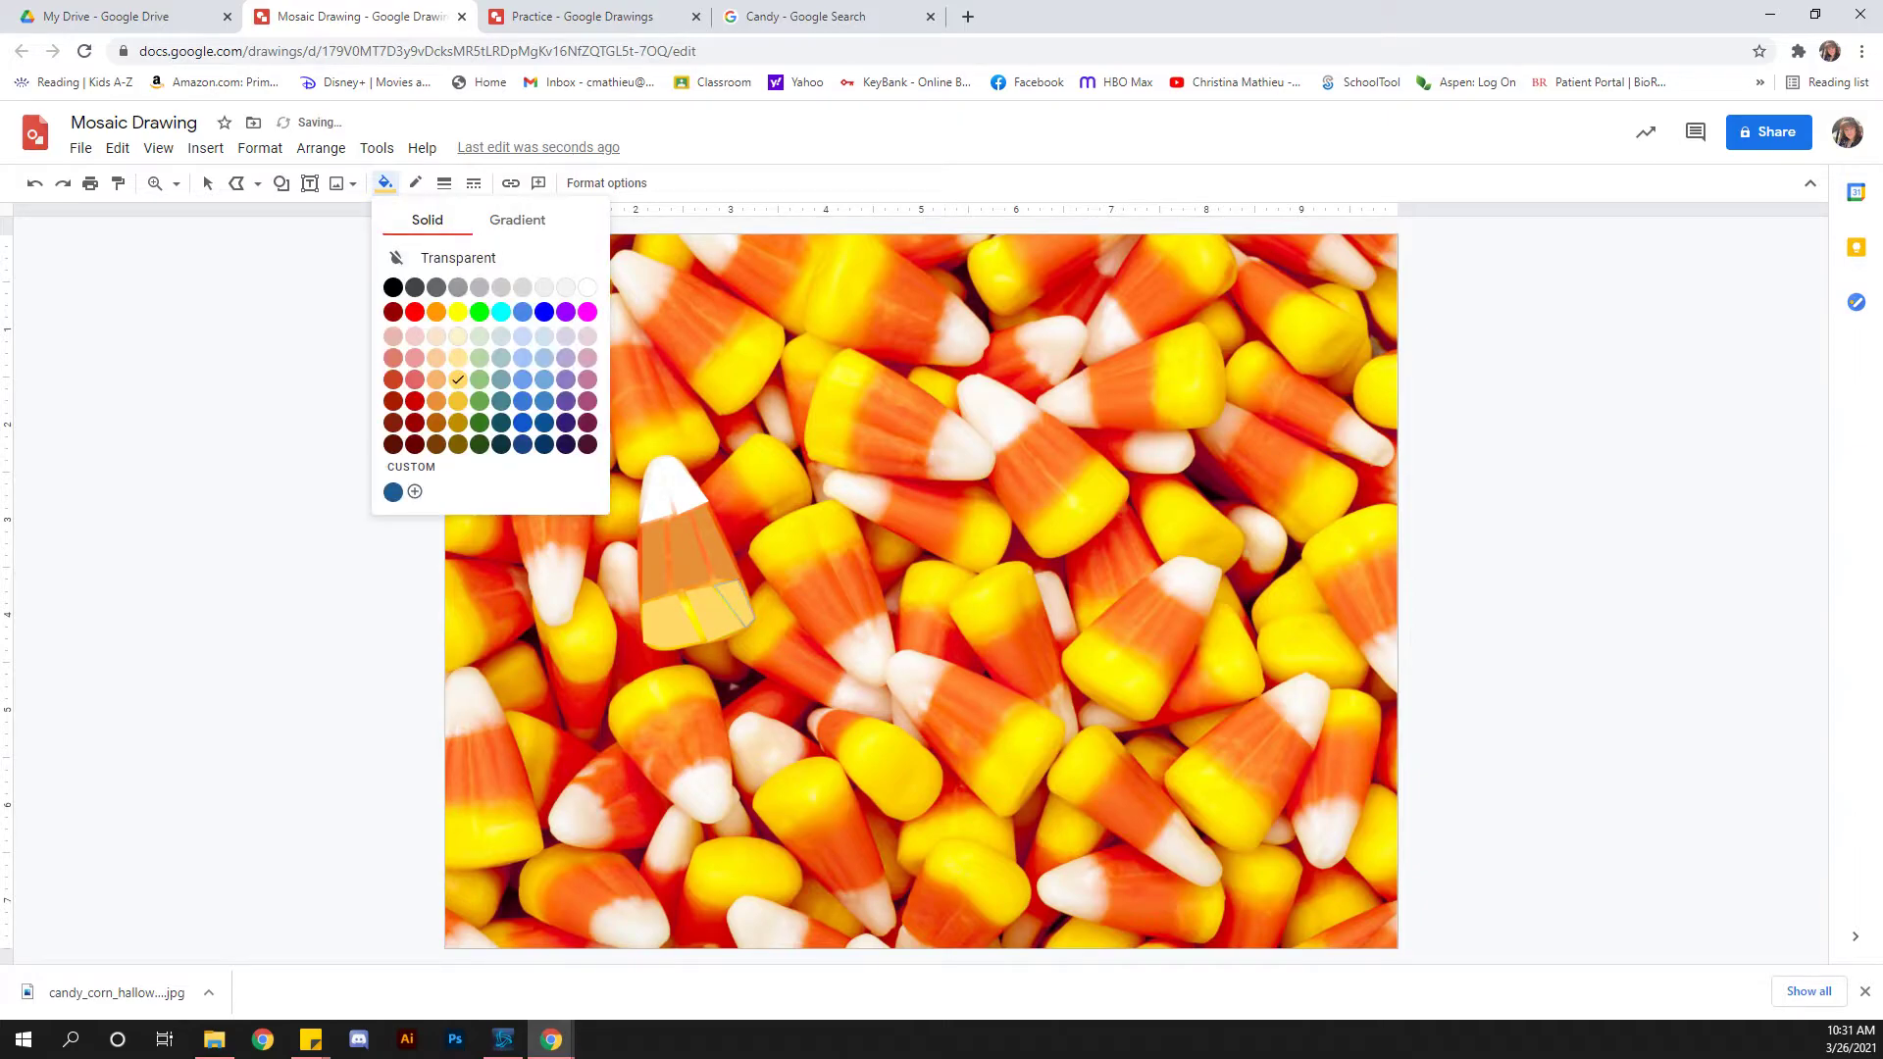
pyautogui.click(458, 401)
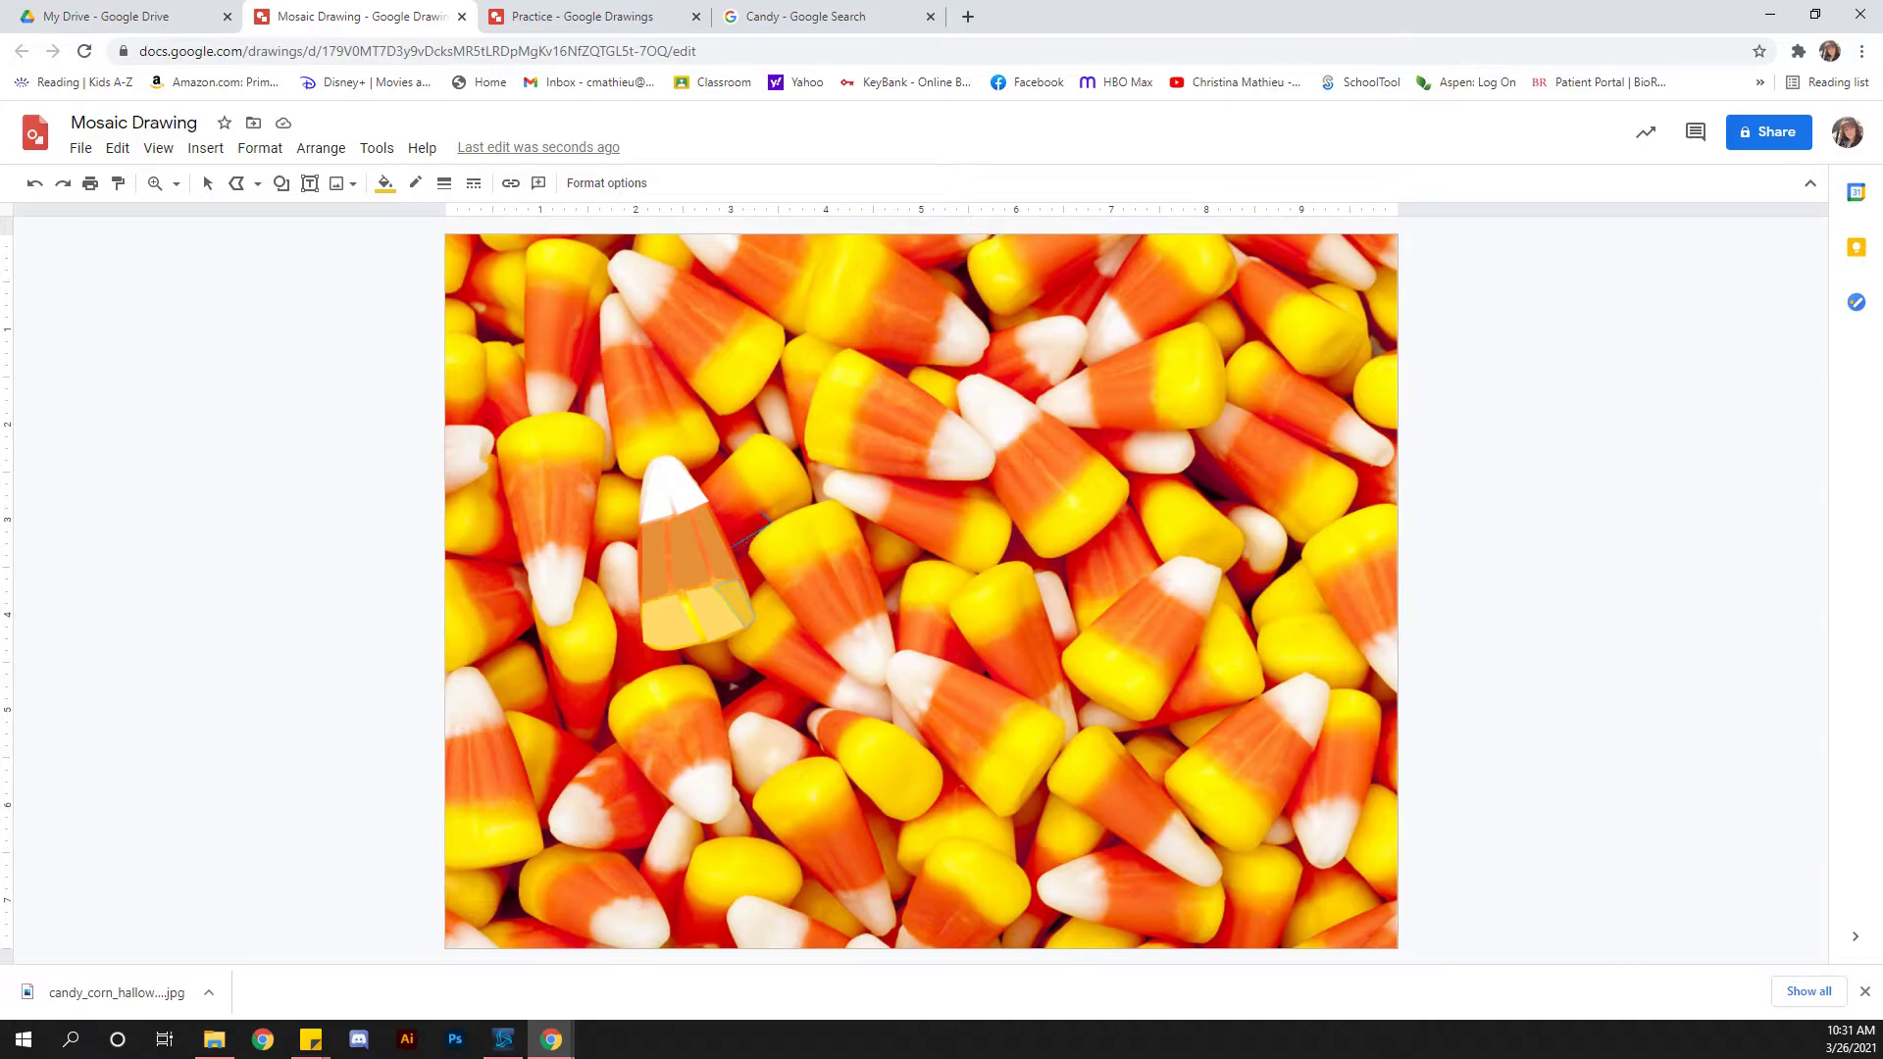
# - Trace a small triangular polyline piece on the partly hidden neighbouring candy corn and try dark brown, brown-orange and dark red fills
pyautogui.click(761, 514)
pyautogui.click(385, 182)
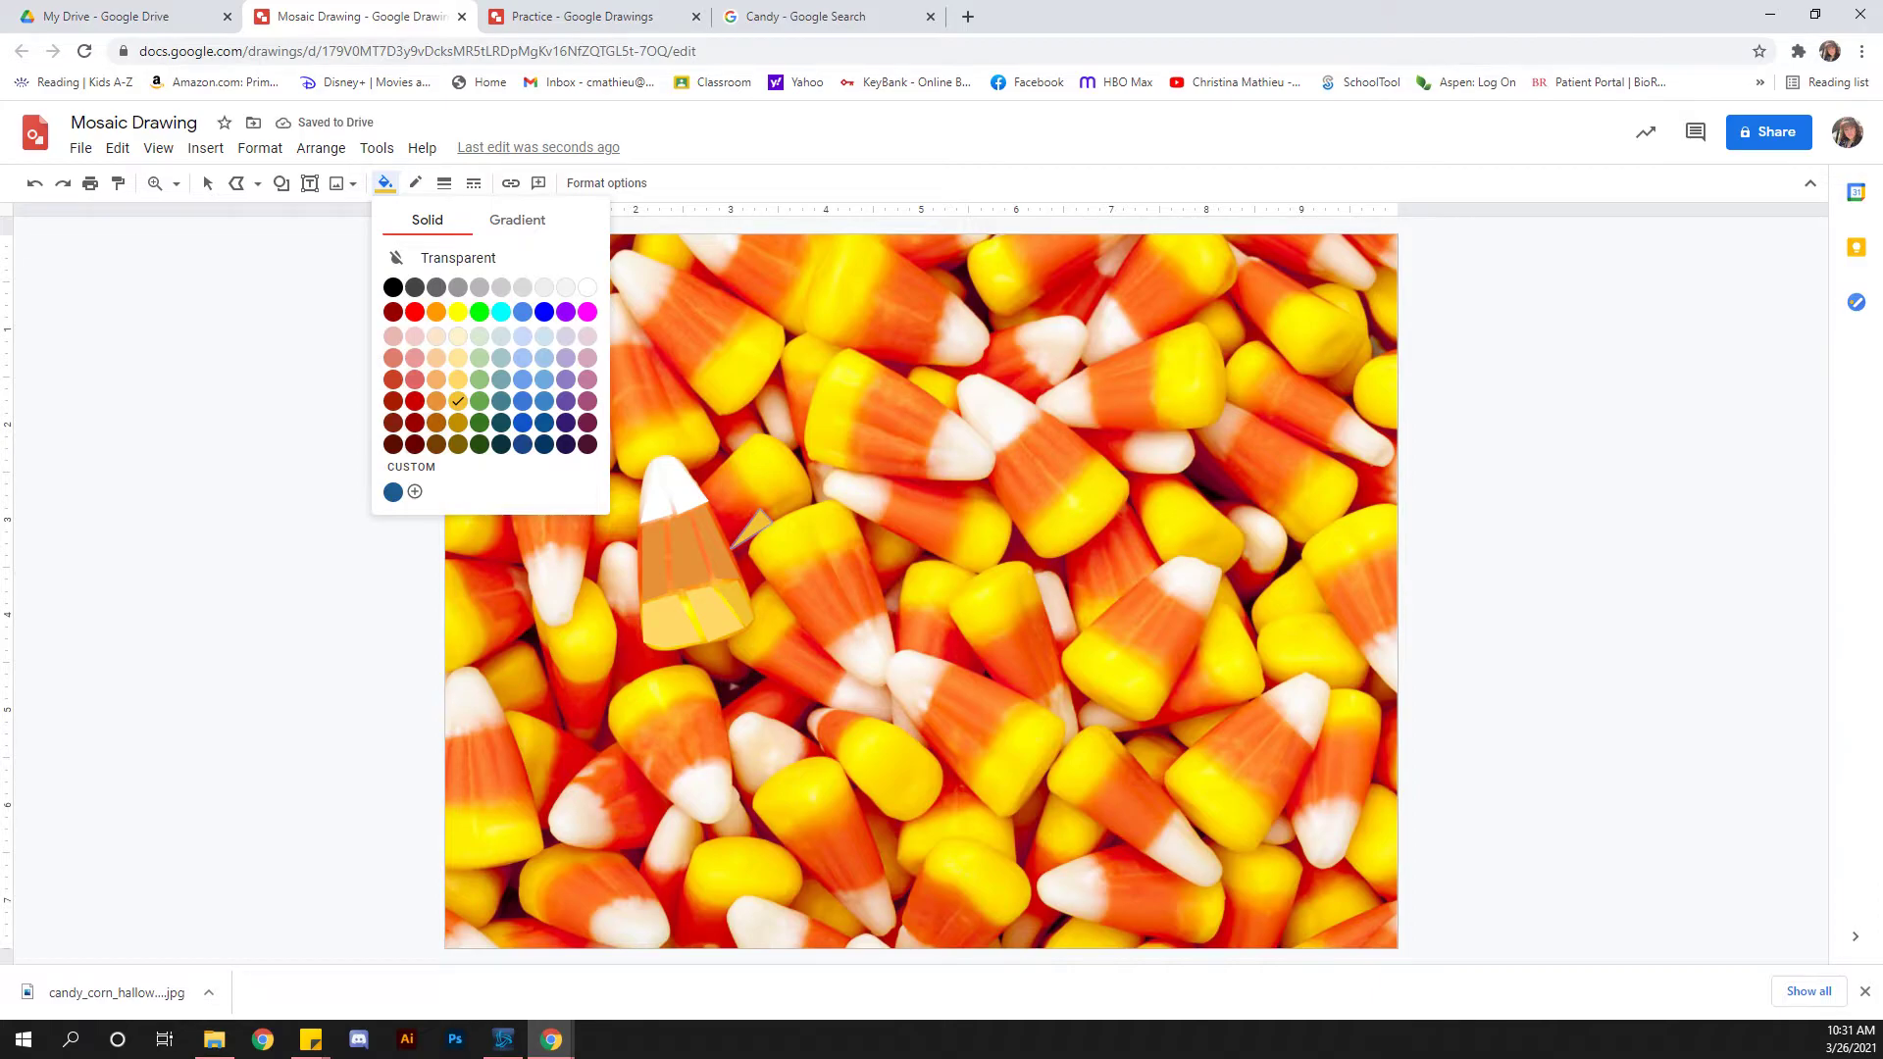
pyautogui.click(437, 444)
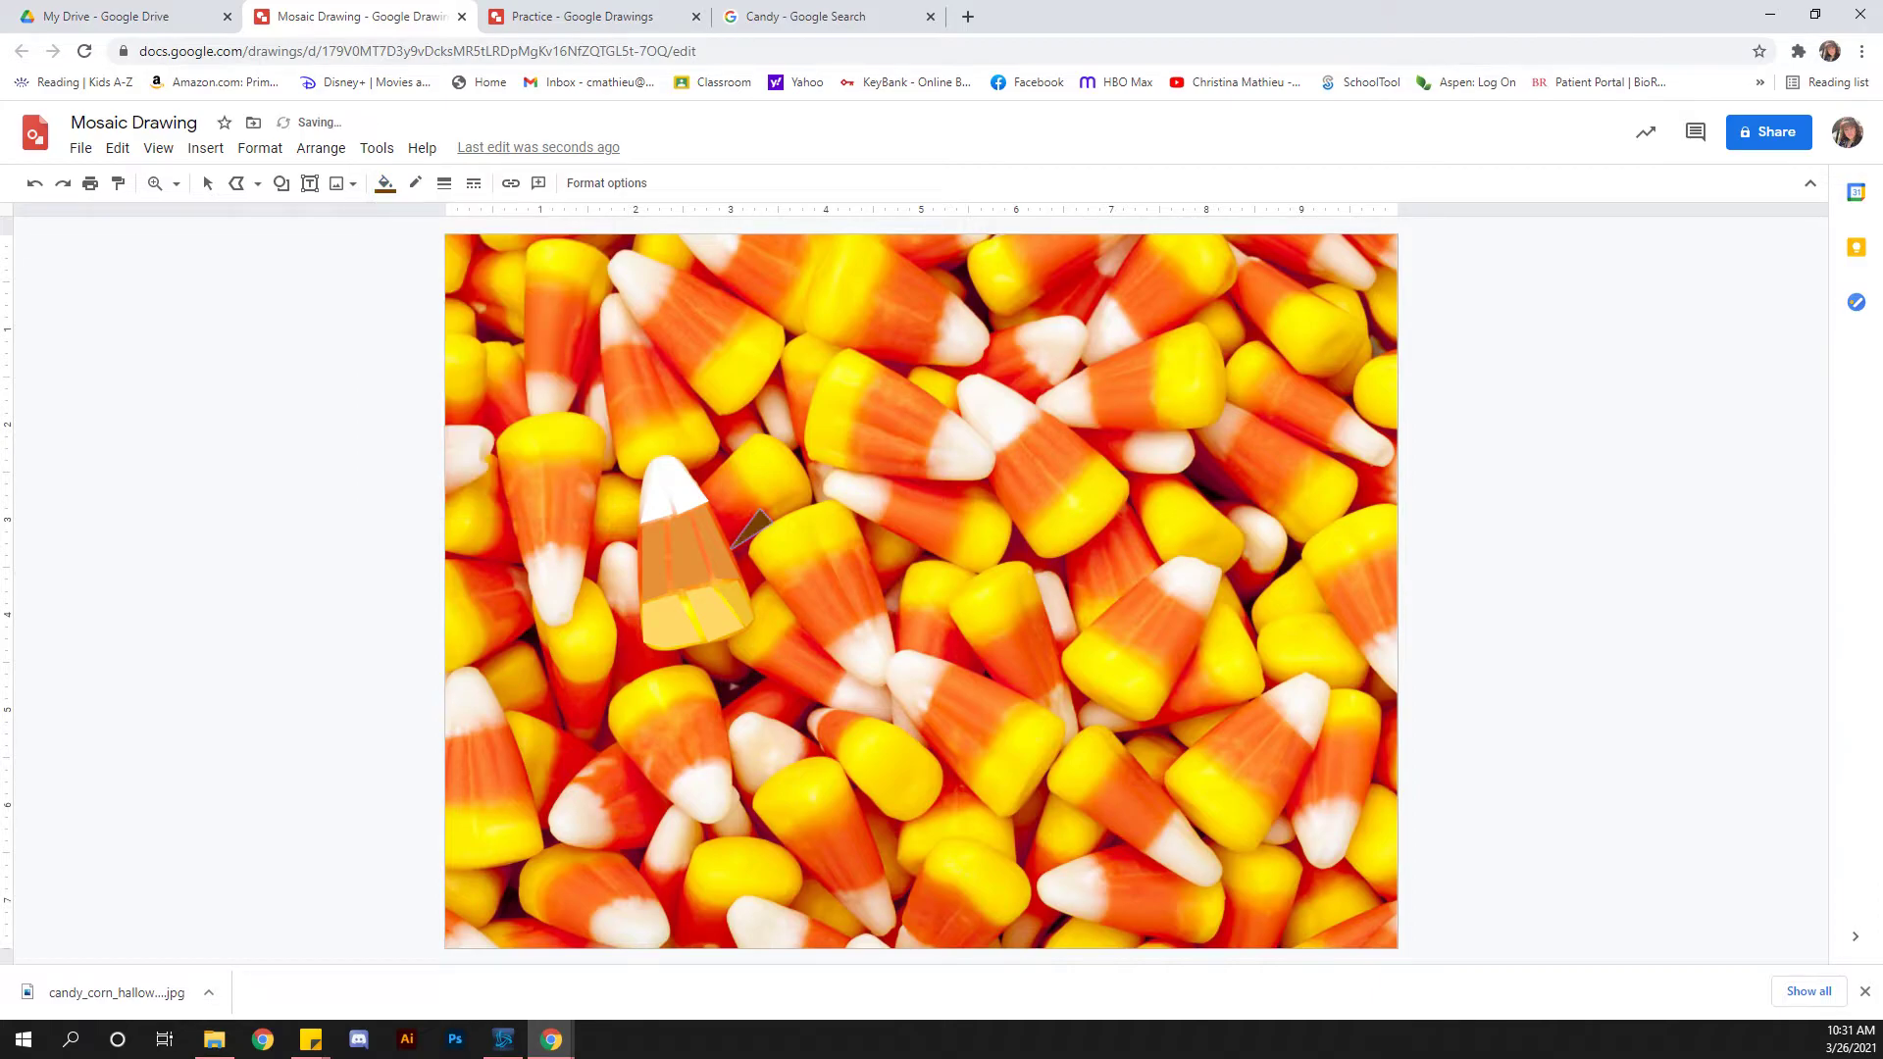
pyautogui.click(385, 183)
pyautogui.click(437, 422)
pyautogui.click(384, 183)
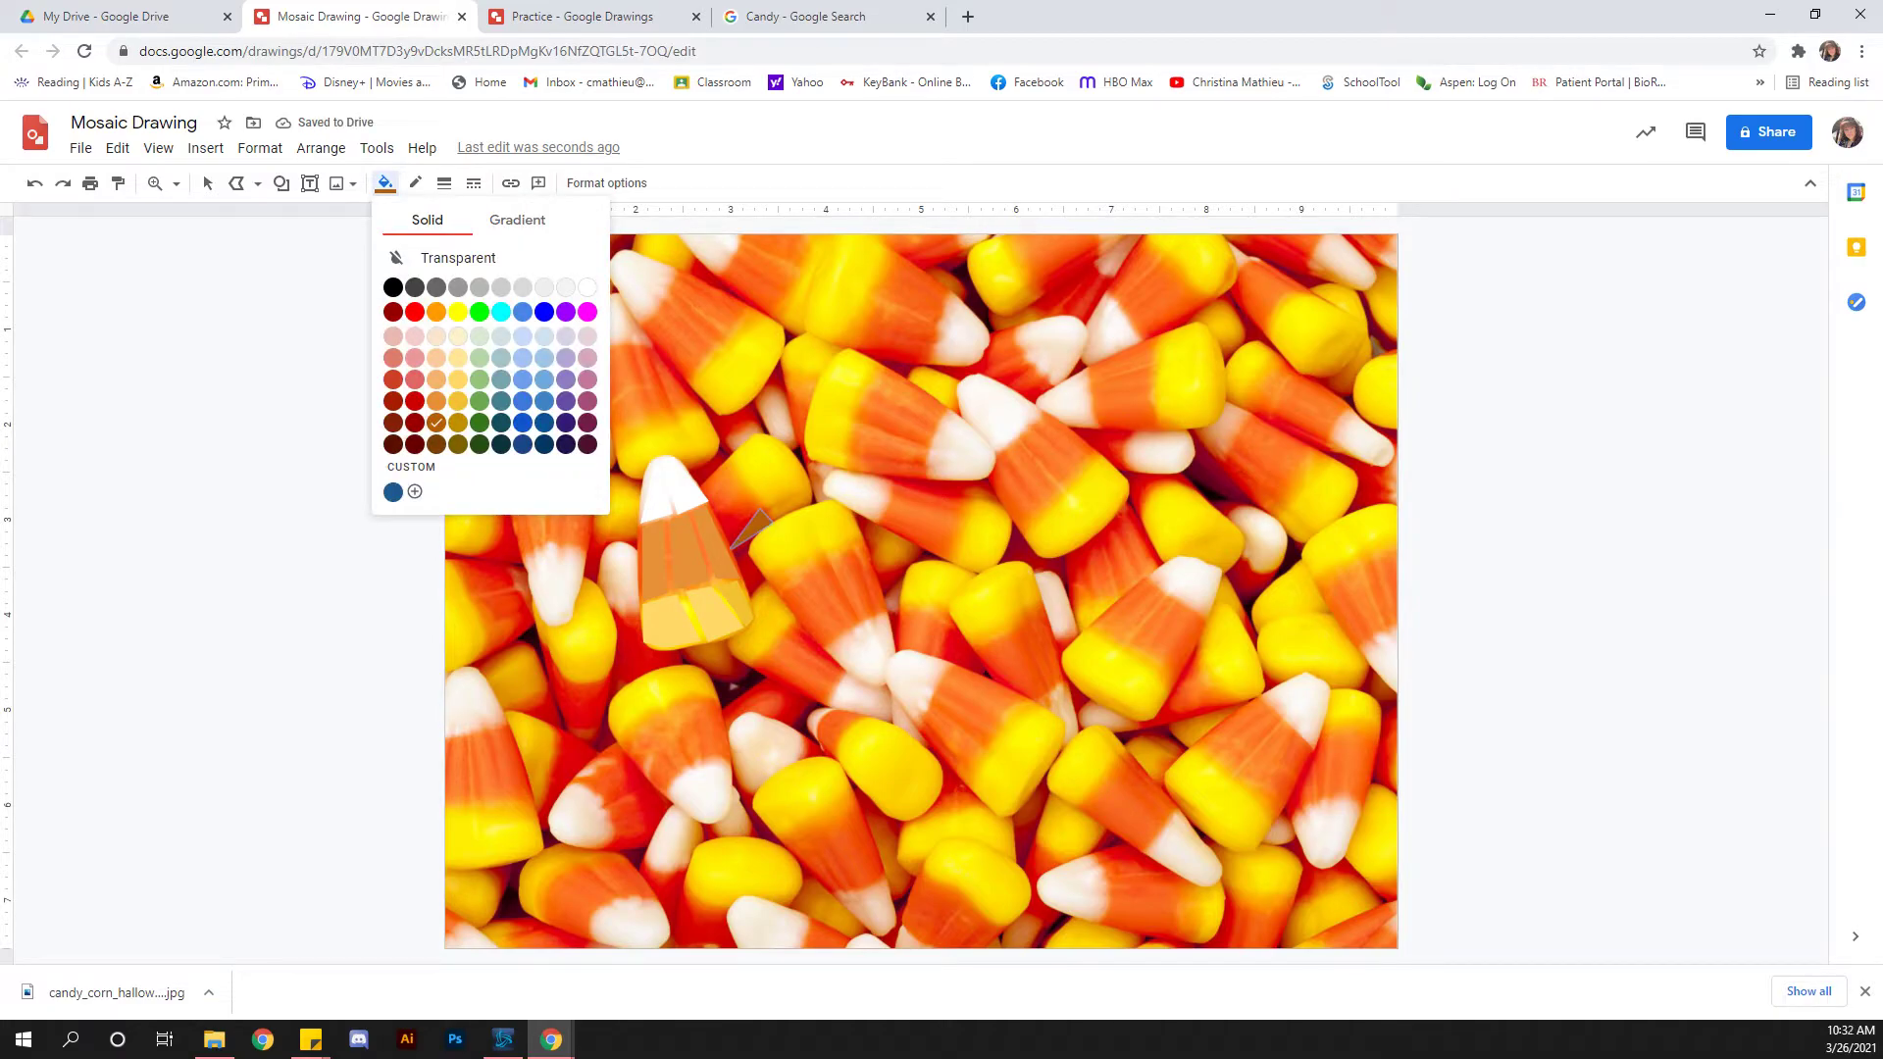
pyautogui.click(393, 423)
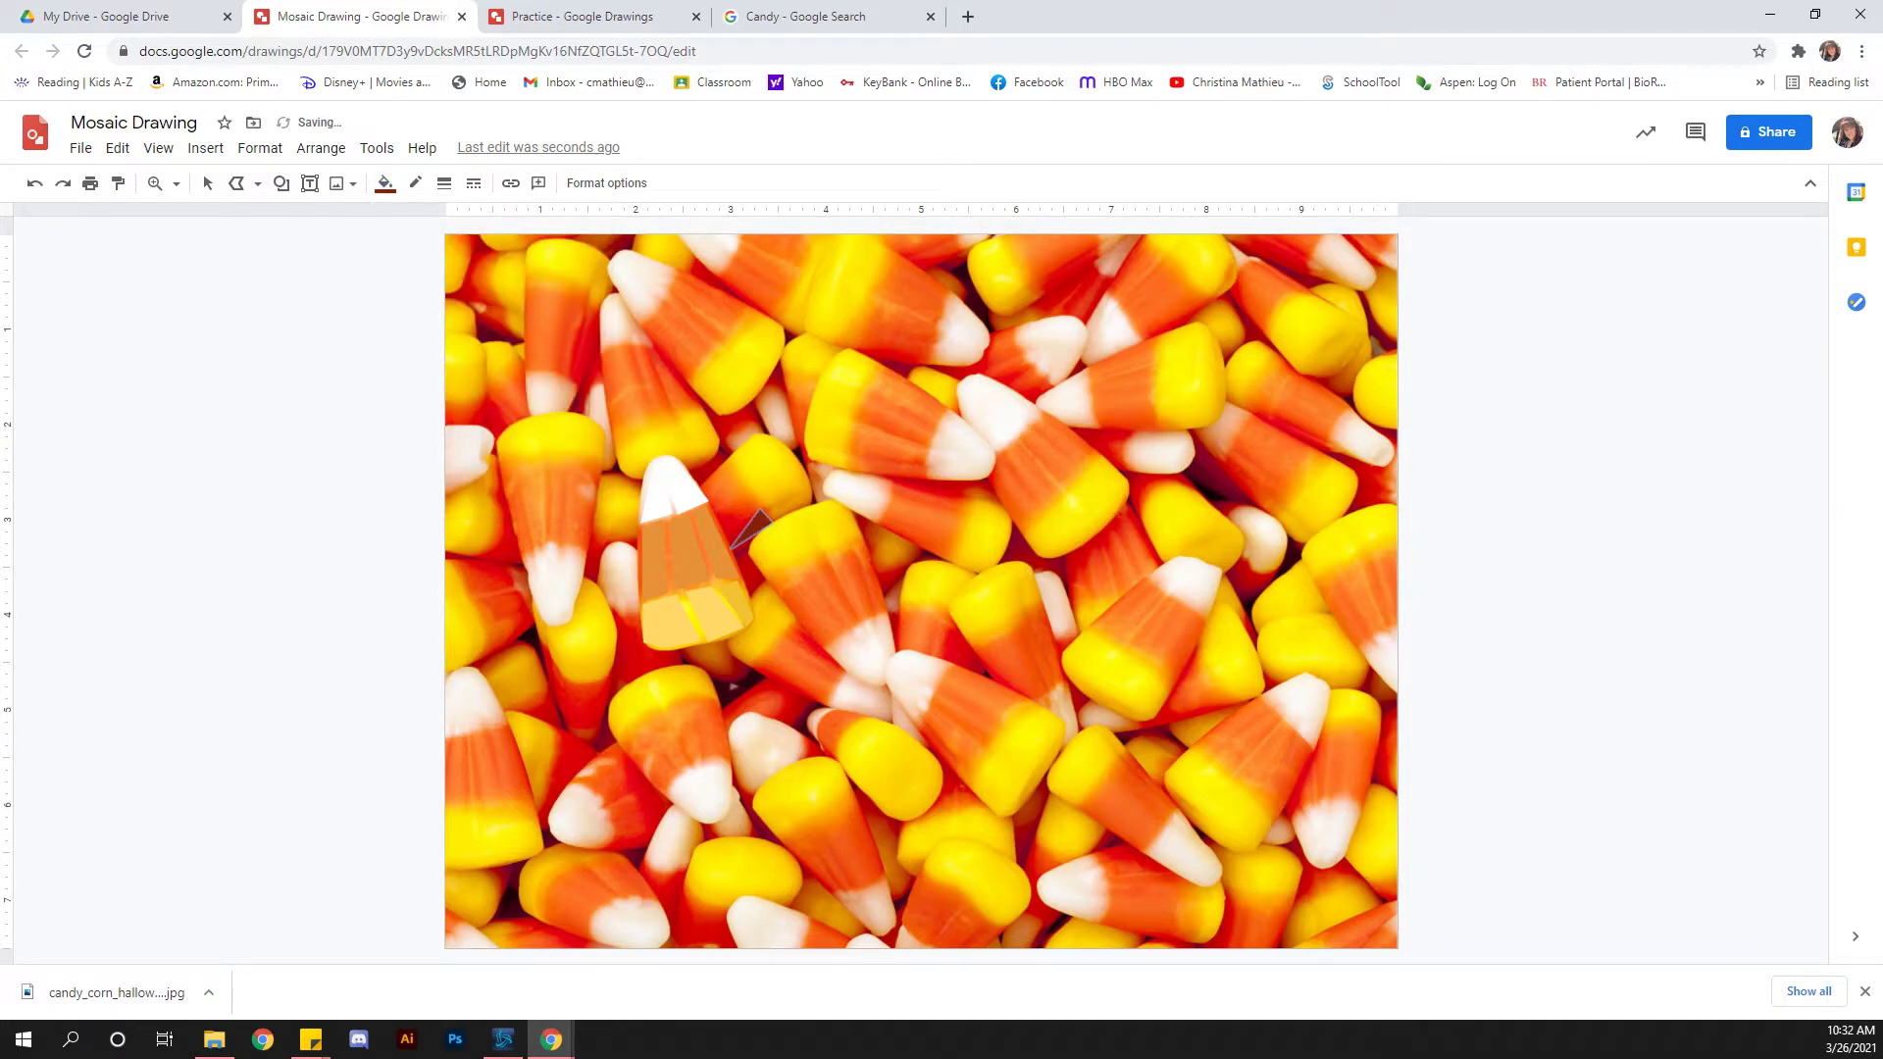
# - Mix the custom brick red #af341c and apply it as the small triangle's fill
pyautogui.click(384, 182)
pyautogui.click(416, 491)
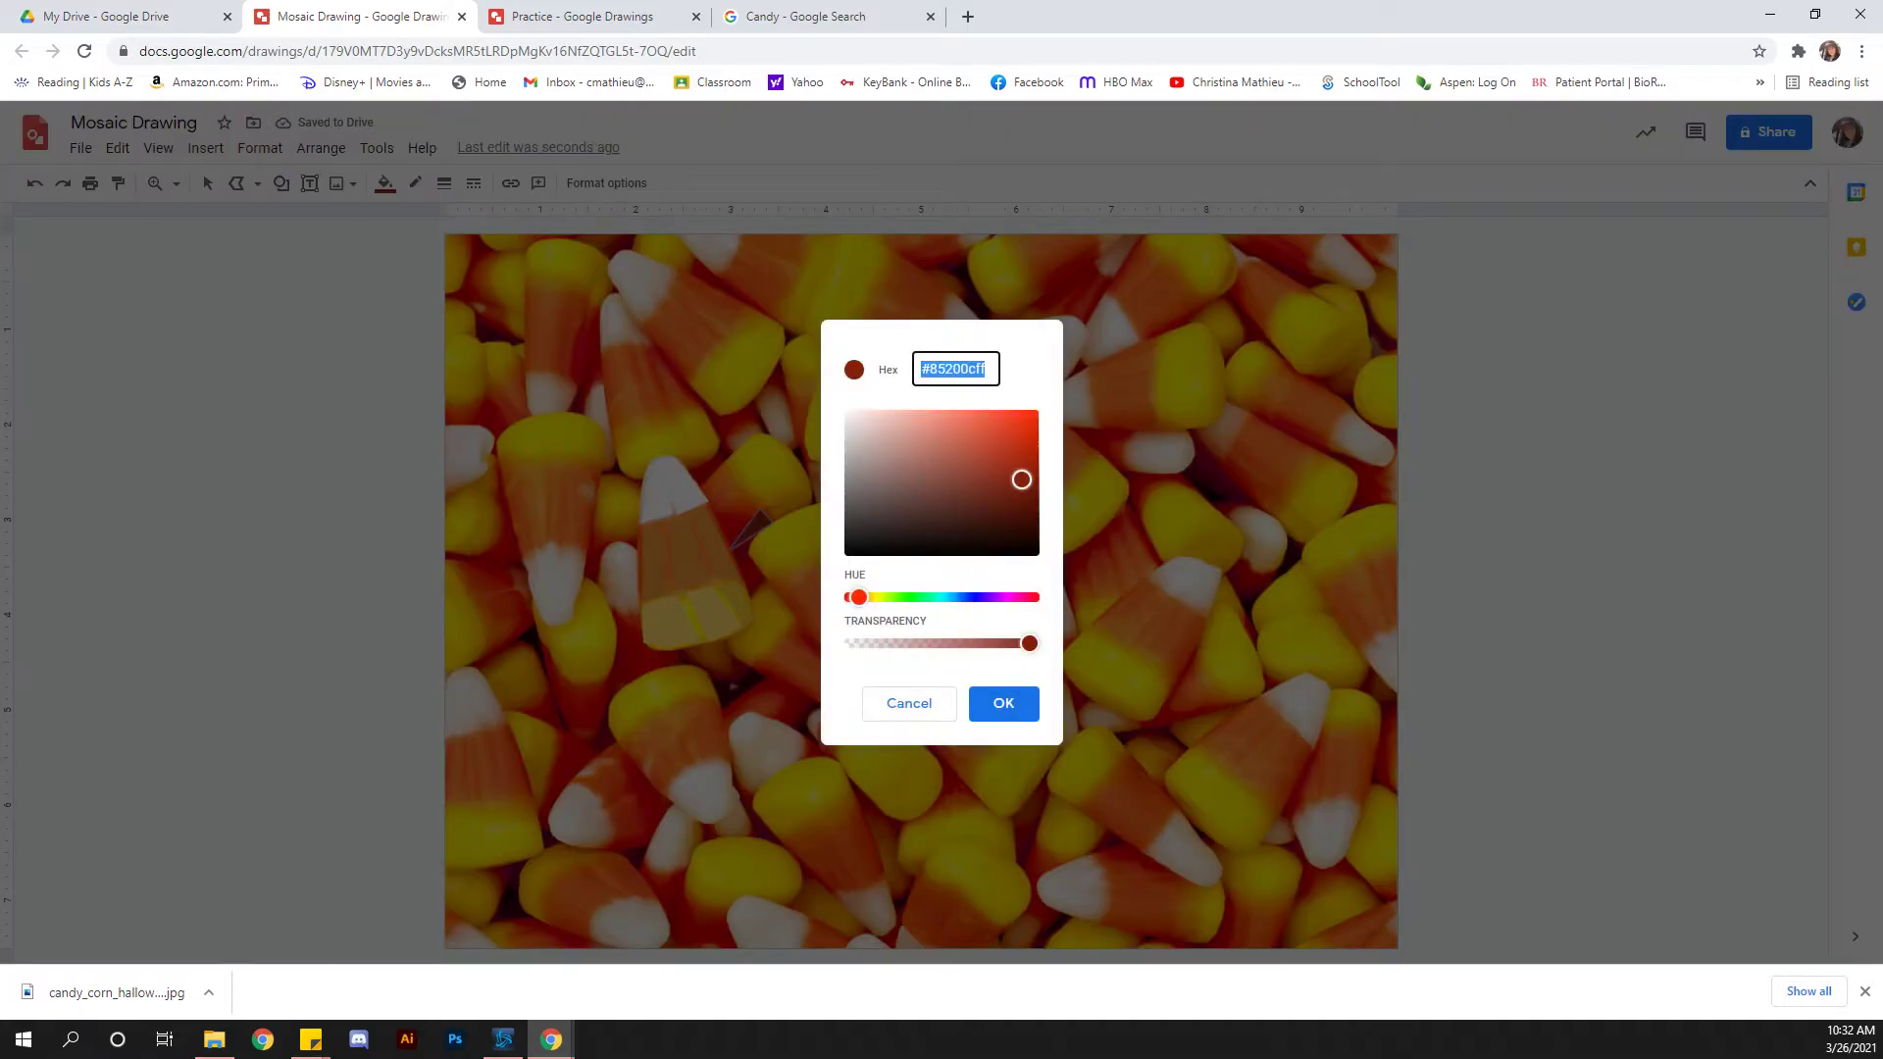
pyautogui.moveTo(859, 598); pyautogui.dragTo(859, 597)
pyautogui.moveTo(1022, 480); pyautogui.dragTo(1009, 455)
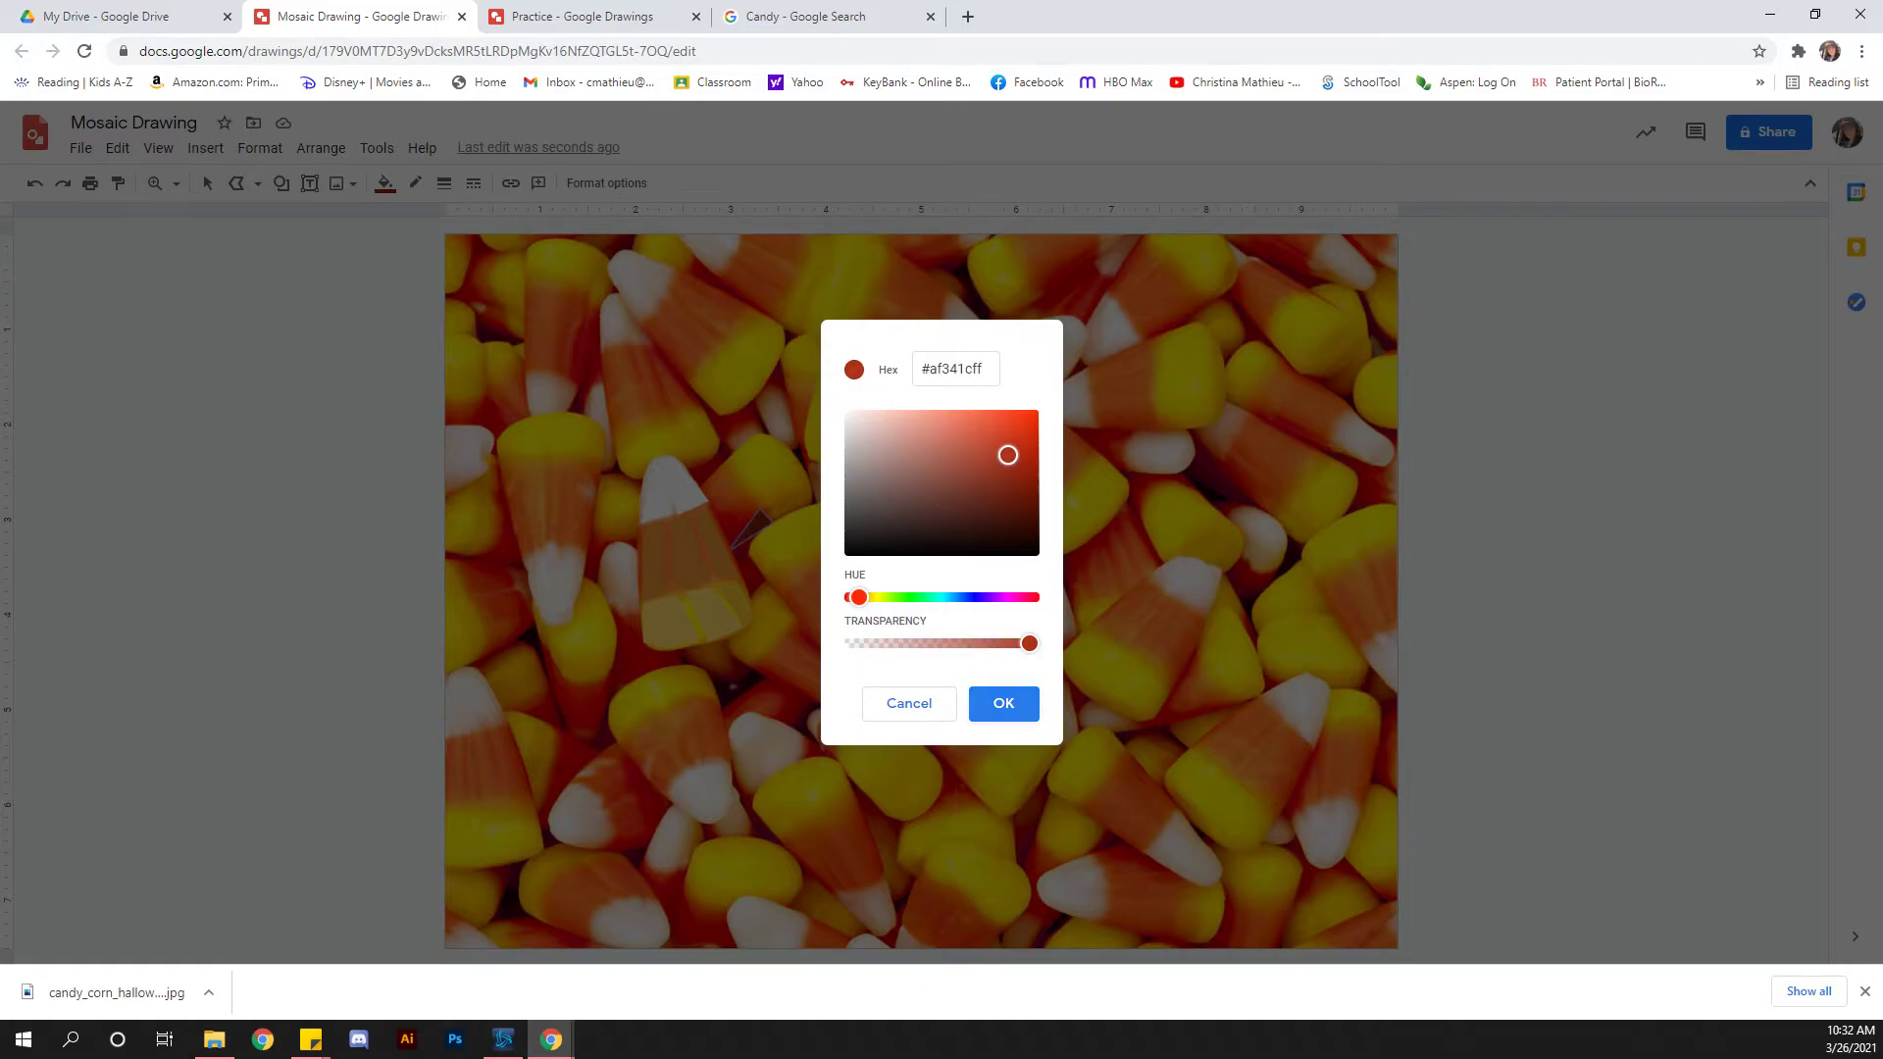
pyautogui.click(1004, 704)
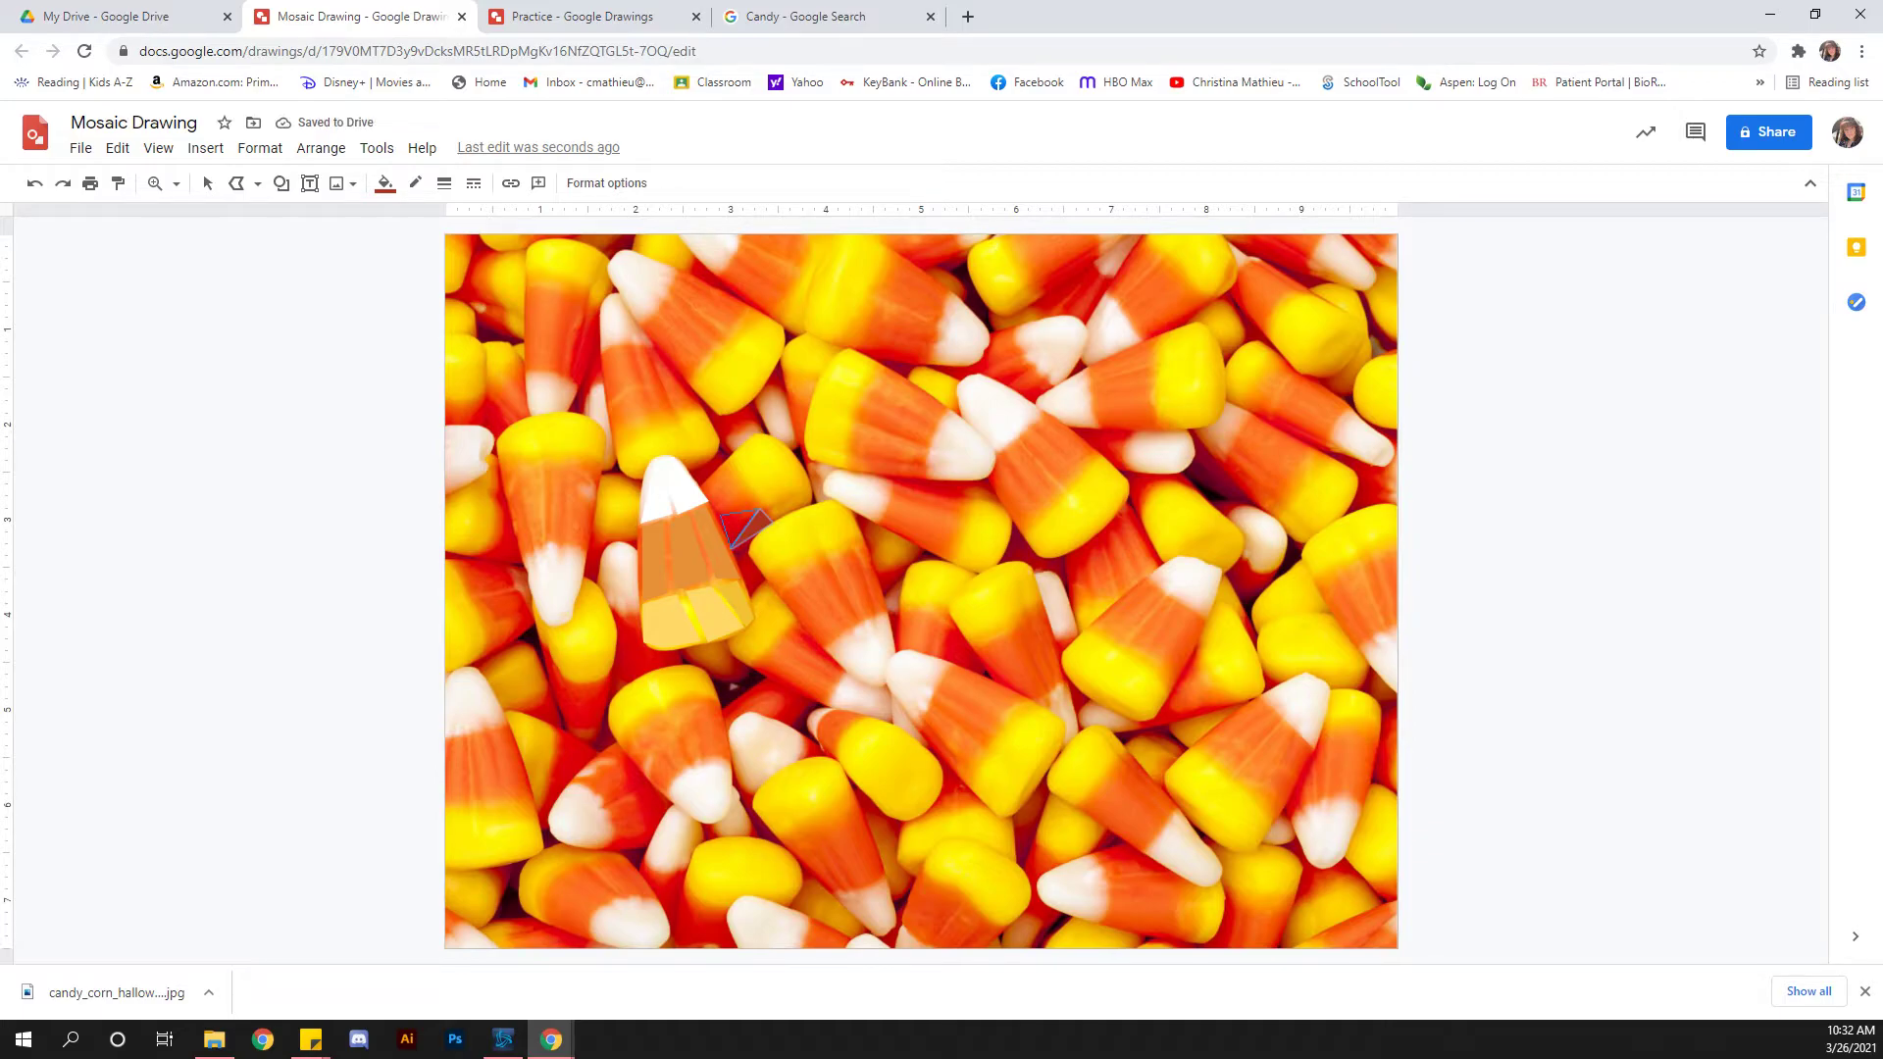
# - Add two adjoining polyline pieces on the neighbouring candy corn's orange band, filling one dark red and the upper one a lighter red
pyautogui.click(384, 183)
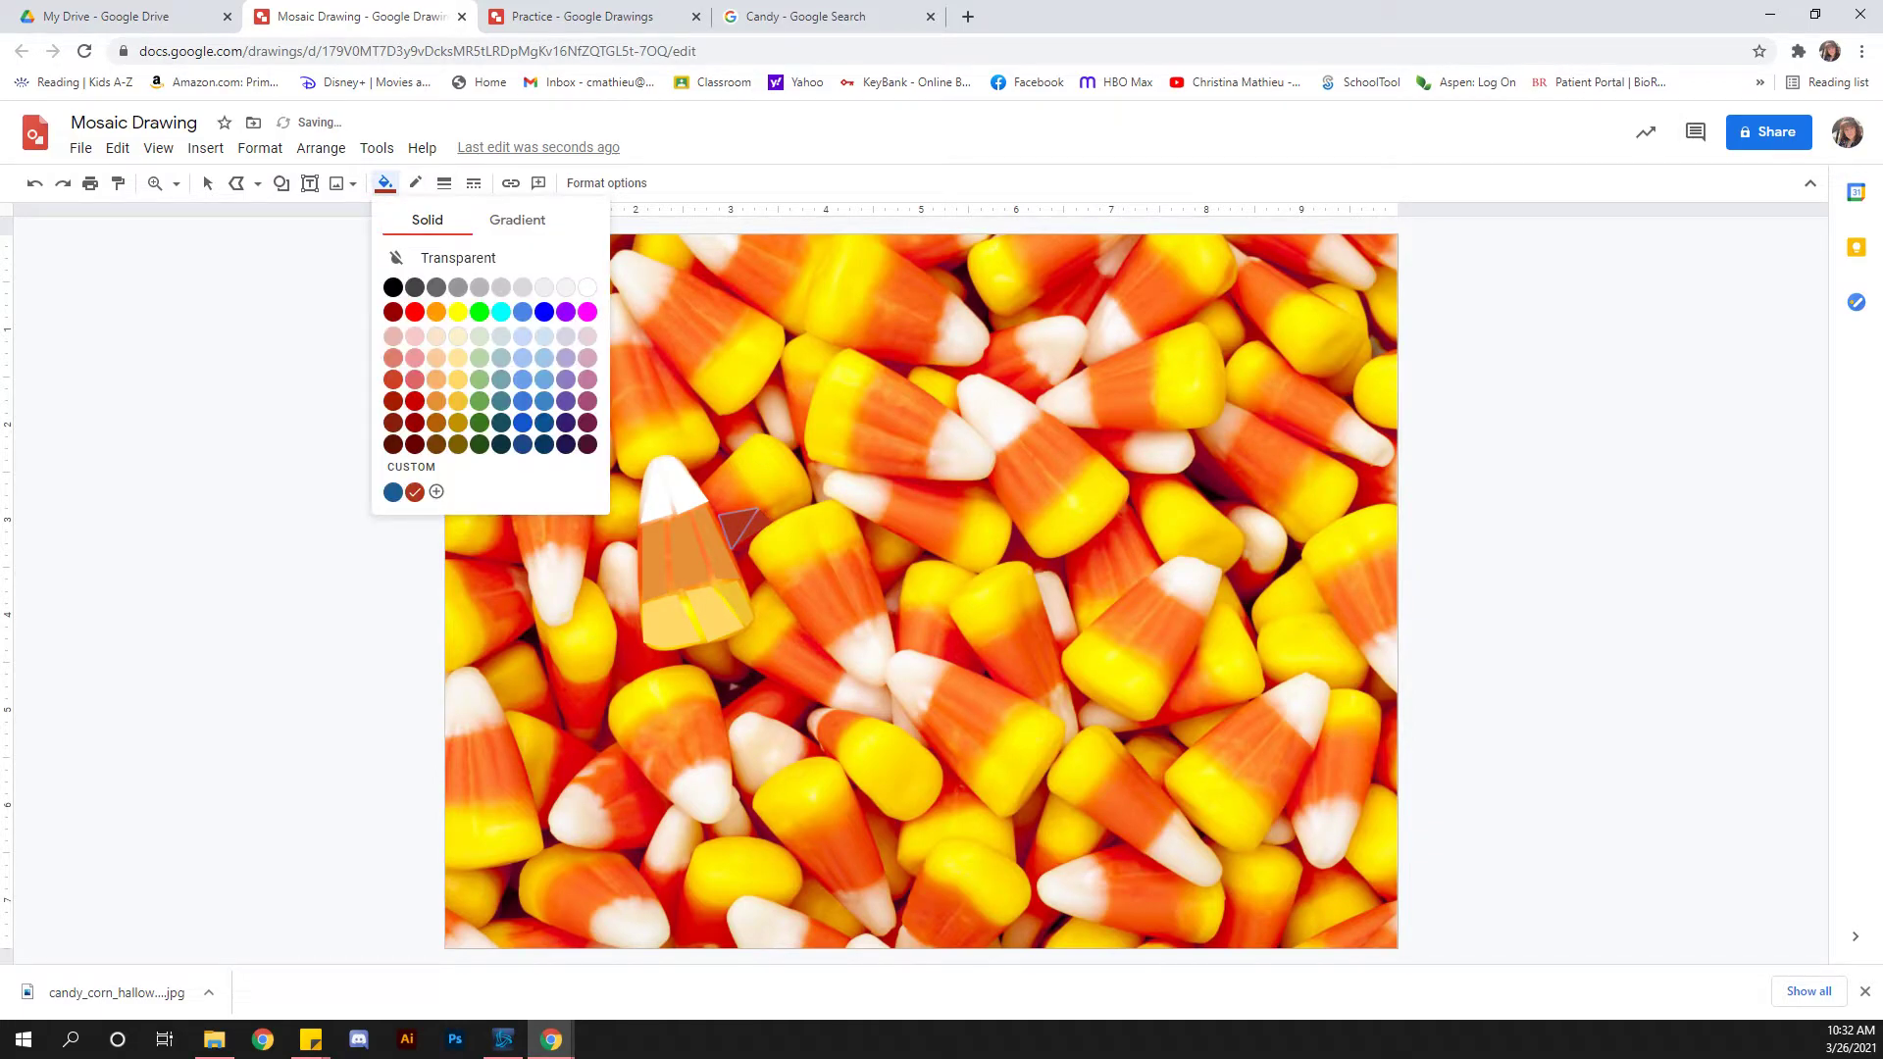
pyautogui.click(393, 402)
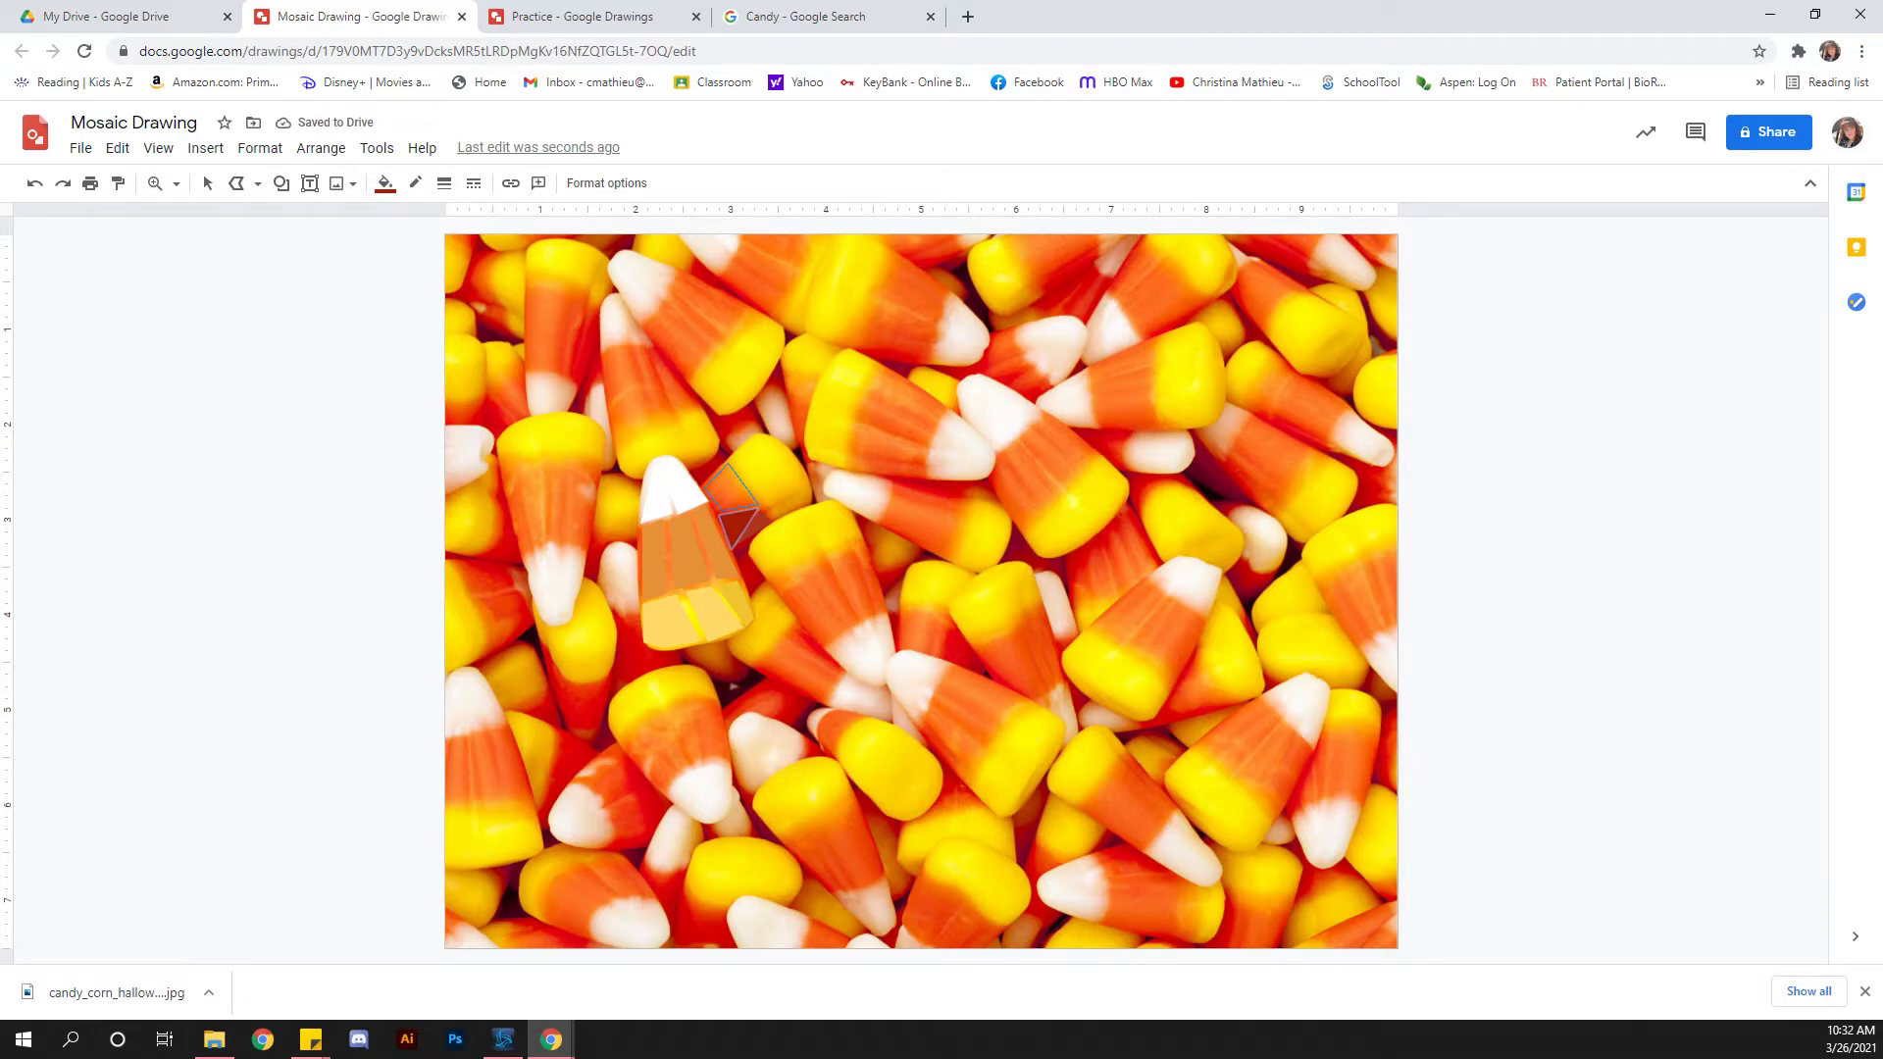
pyautogui.click(721, 510)
pyautogui.click(385, 182)
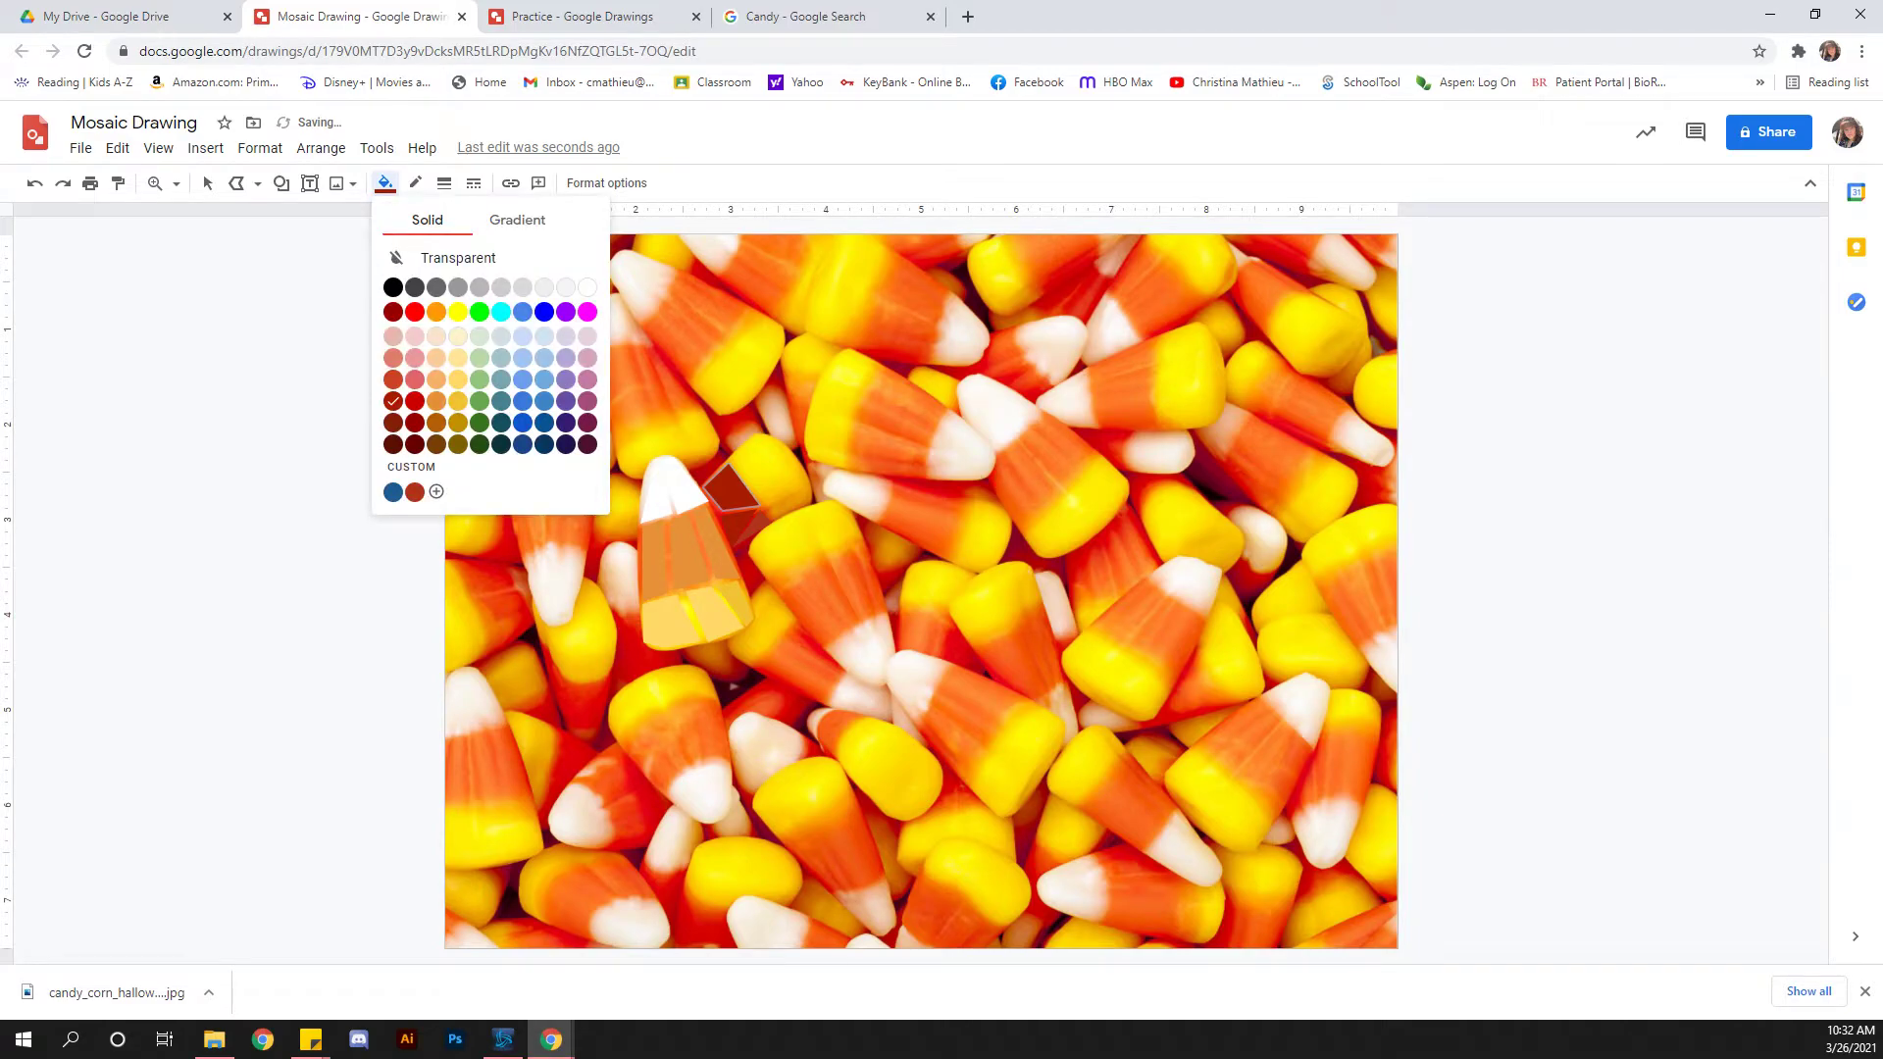
pyautogui.click(394, 380)
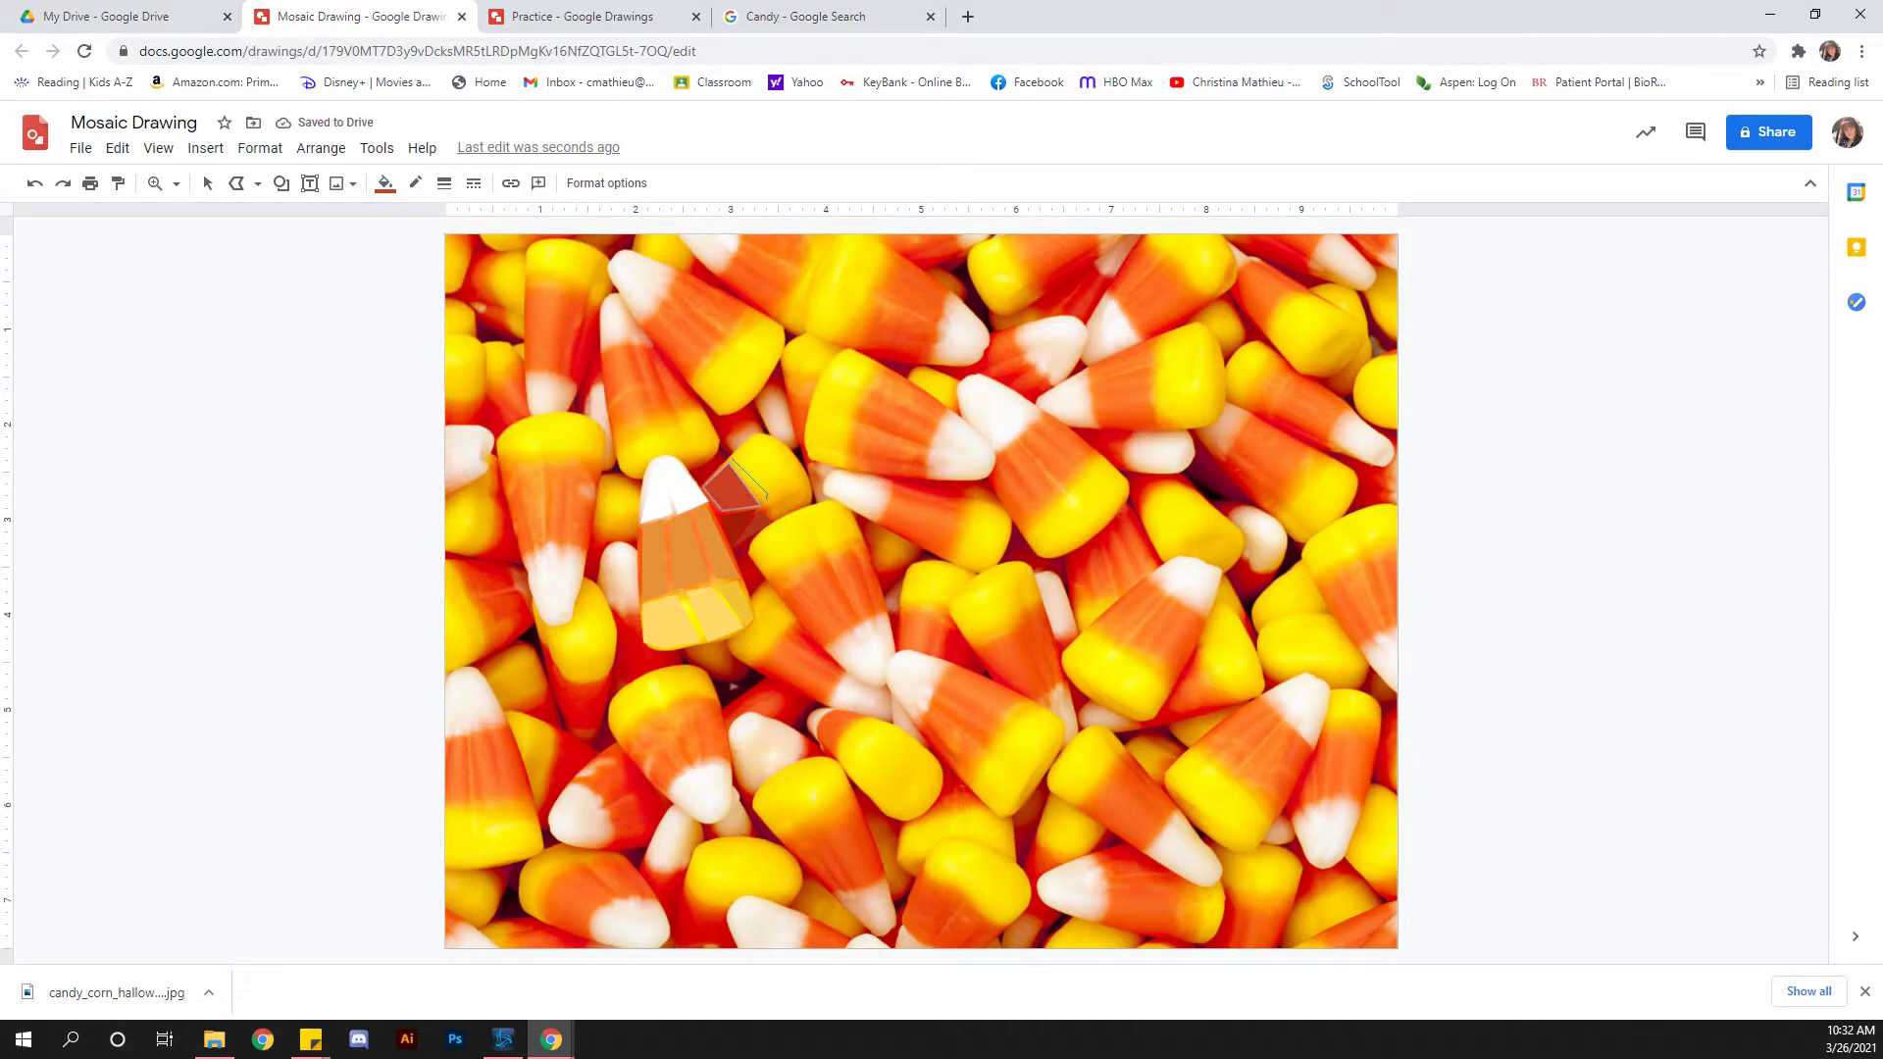
pyautogui.click(782, 452)
pyautogui.click(732, 459)
pyautogui.press('Delete')
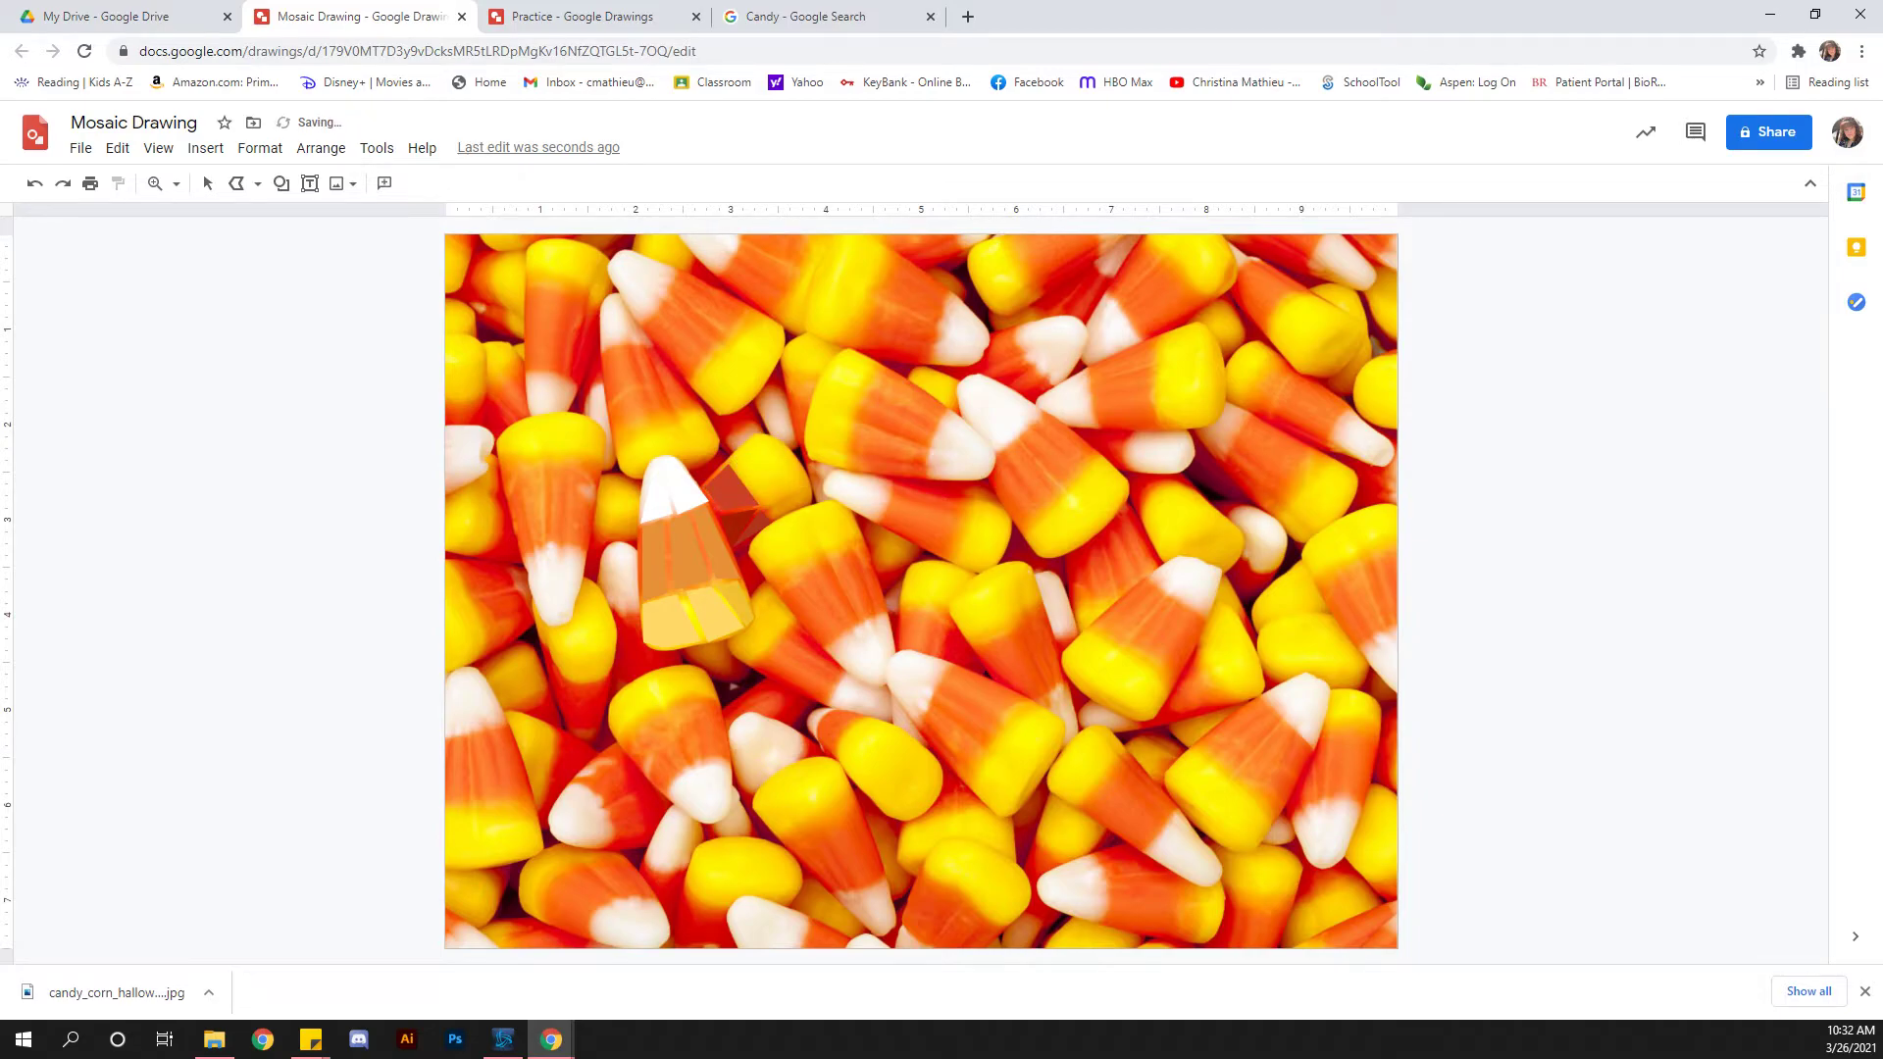
# - Trace a polyline piece over the upper part of the neighbouring candy corn's yellow end, with a transparent outline and dark yellow fill
pyautogui.click(731, 465)
pyautogui.click(753, 436)
pyautogui.click(782, 449)
pyautogui.click(755, 437)
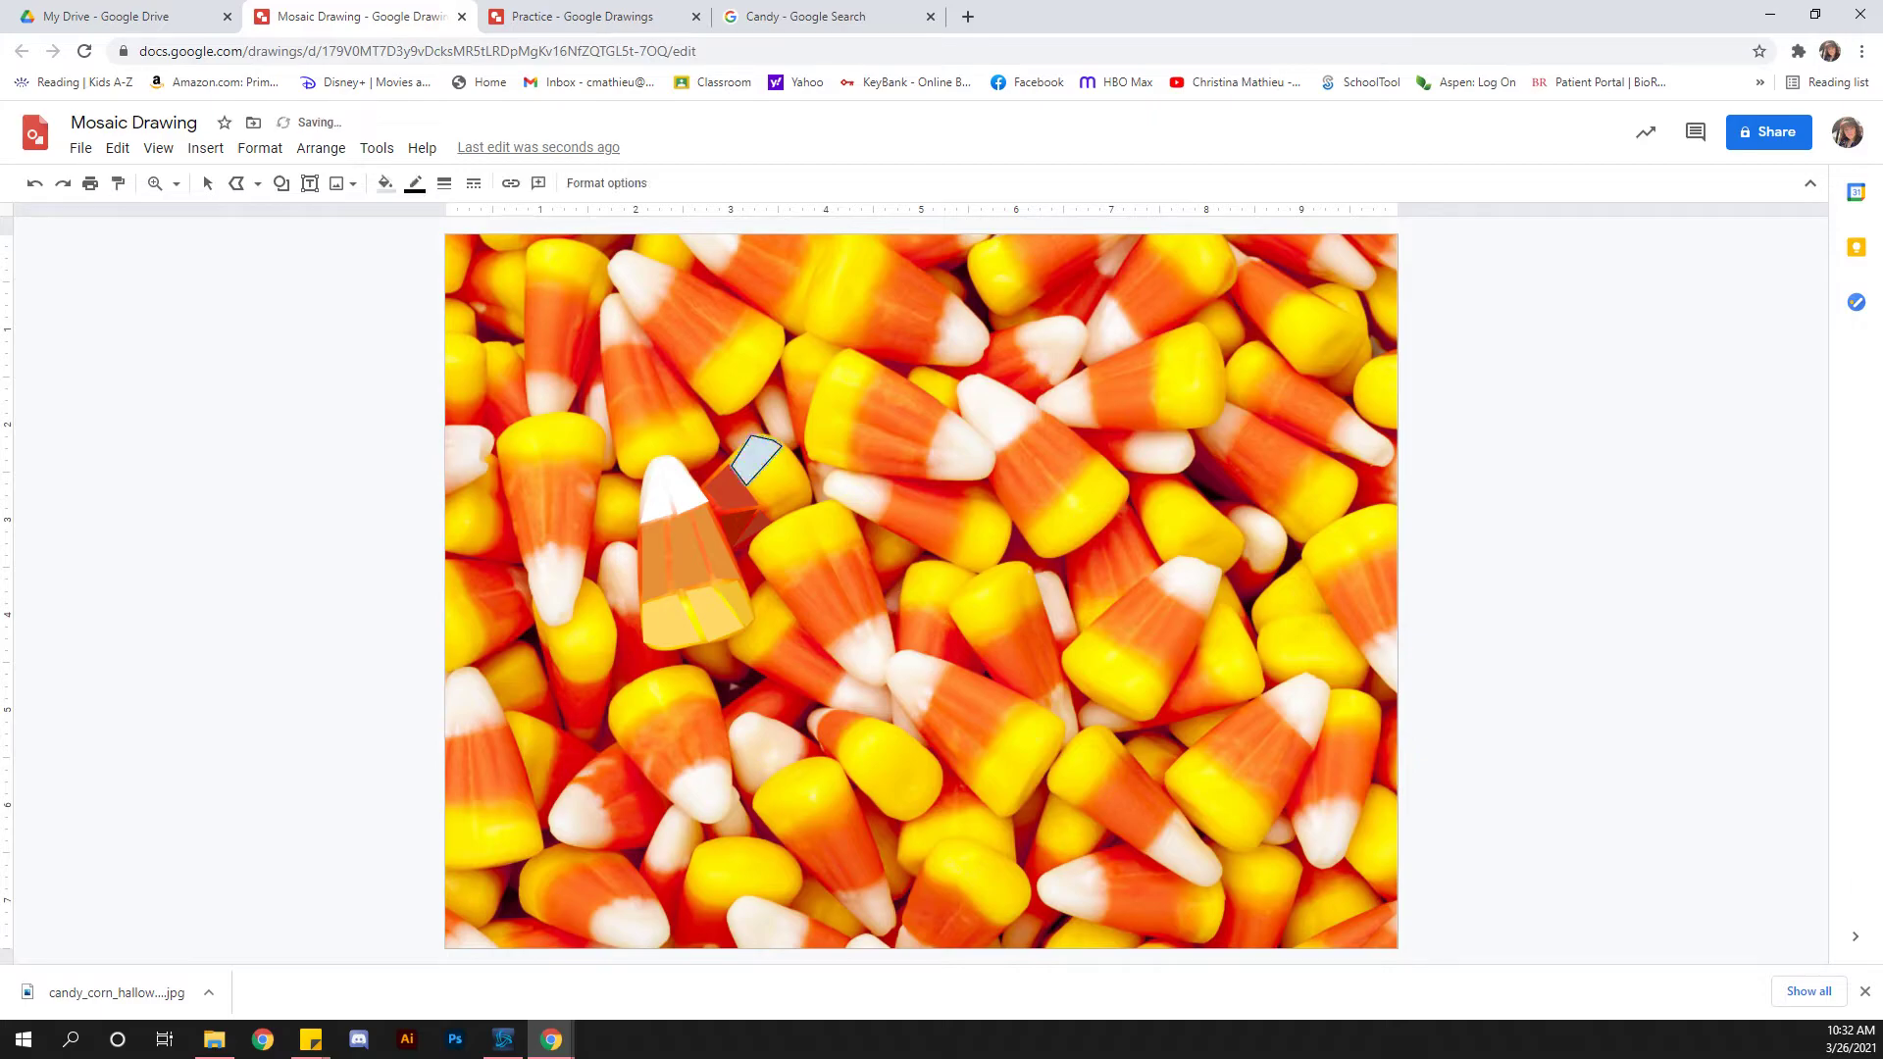
pyautogui.click(415, 184)
pyautogui.click(465, 221)
pyautogui.click(386, 183)
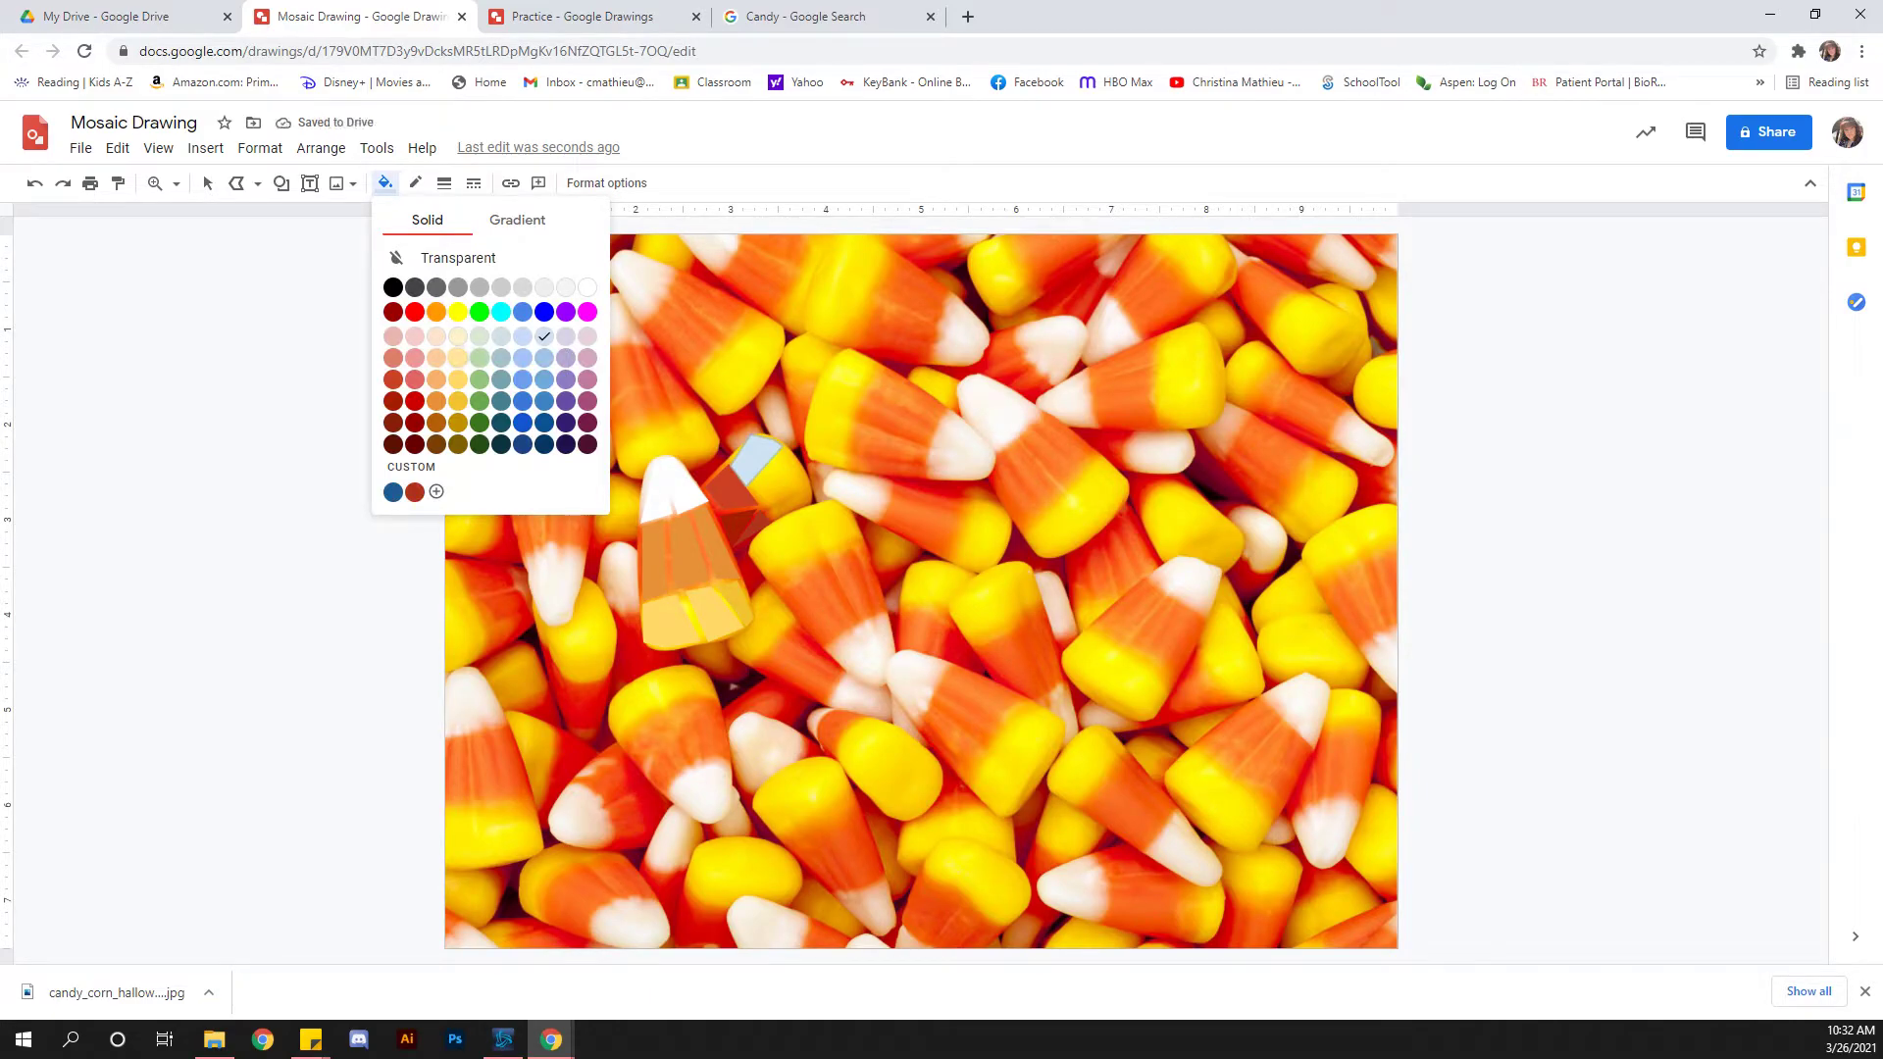
pyautogui.click(458, 402)
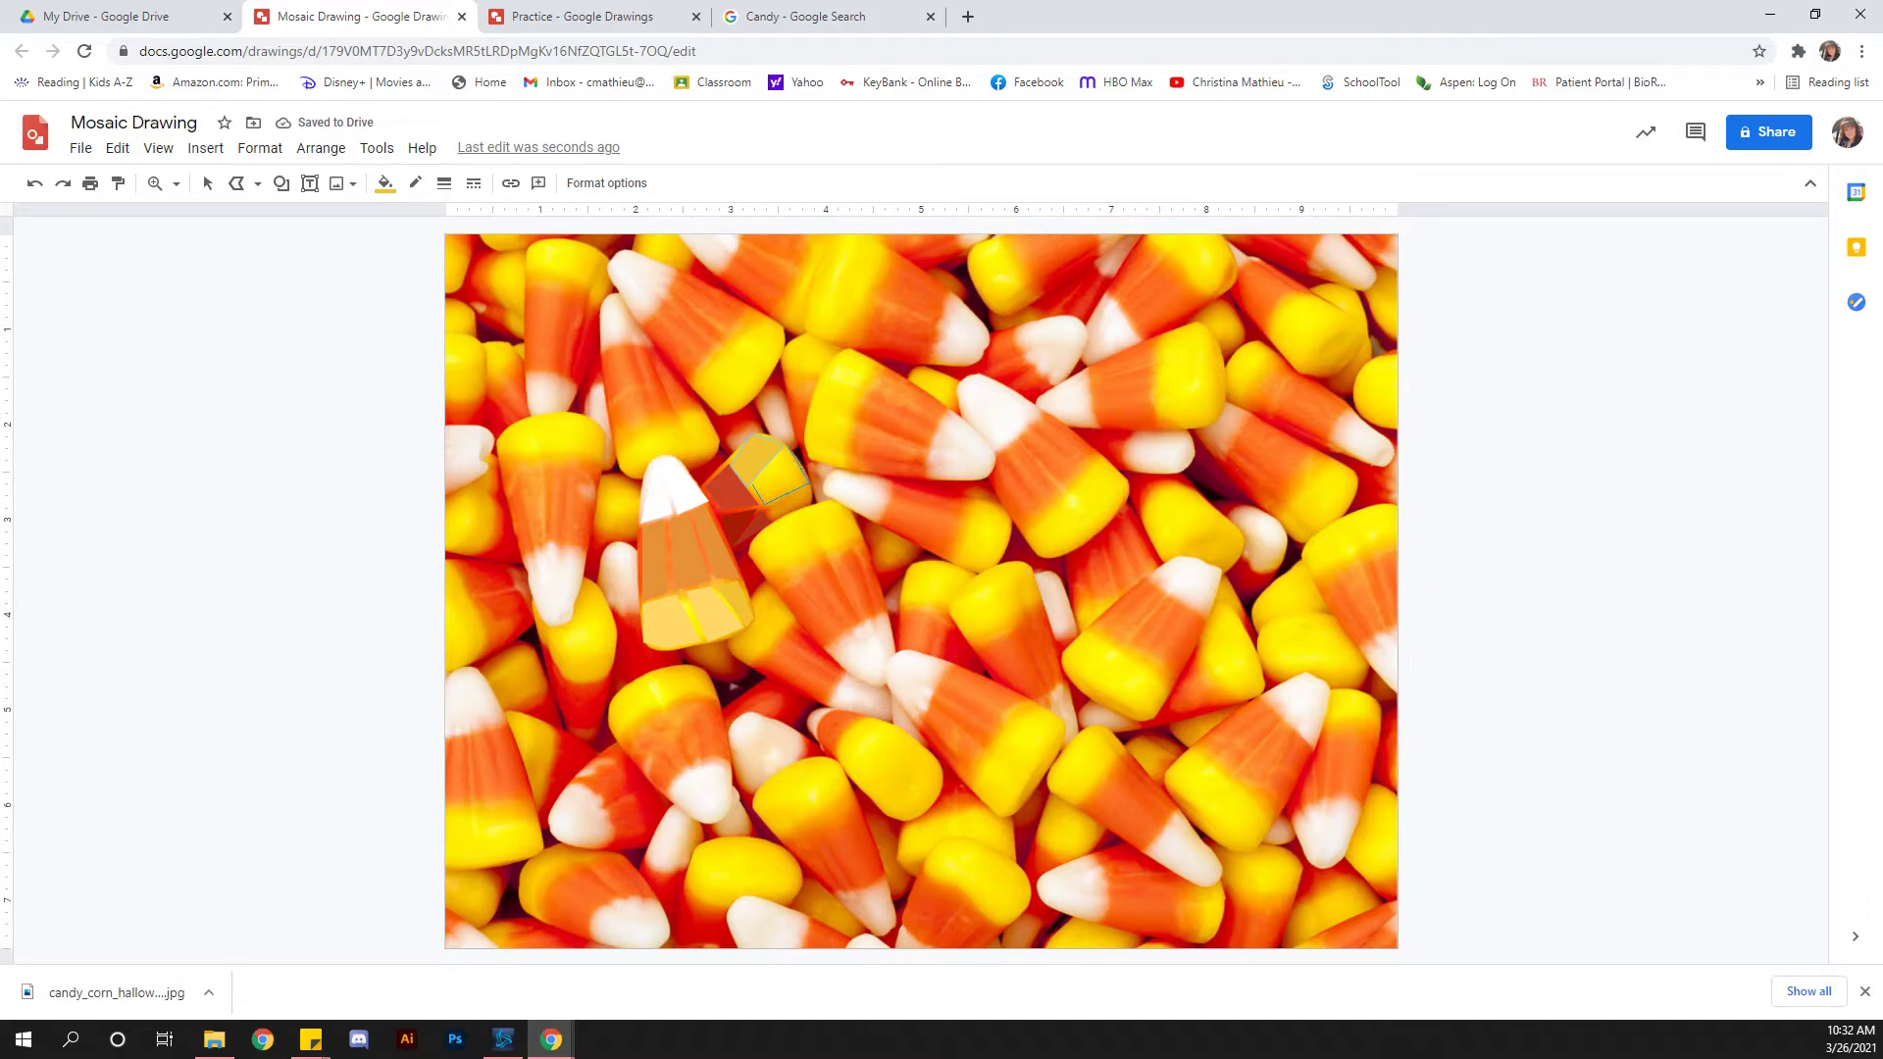
# - Cover the rest of that yellow end with two more polyline pieces, filling the narrow lower one dark mustard
pyautogui.click(754, 483)
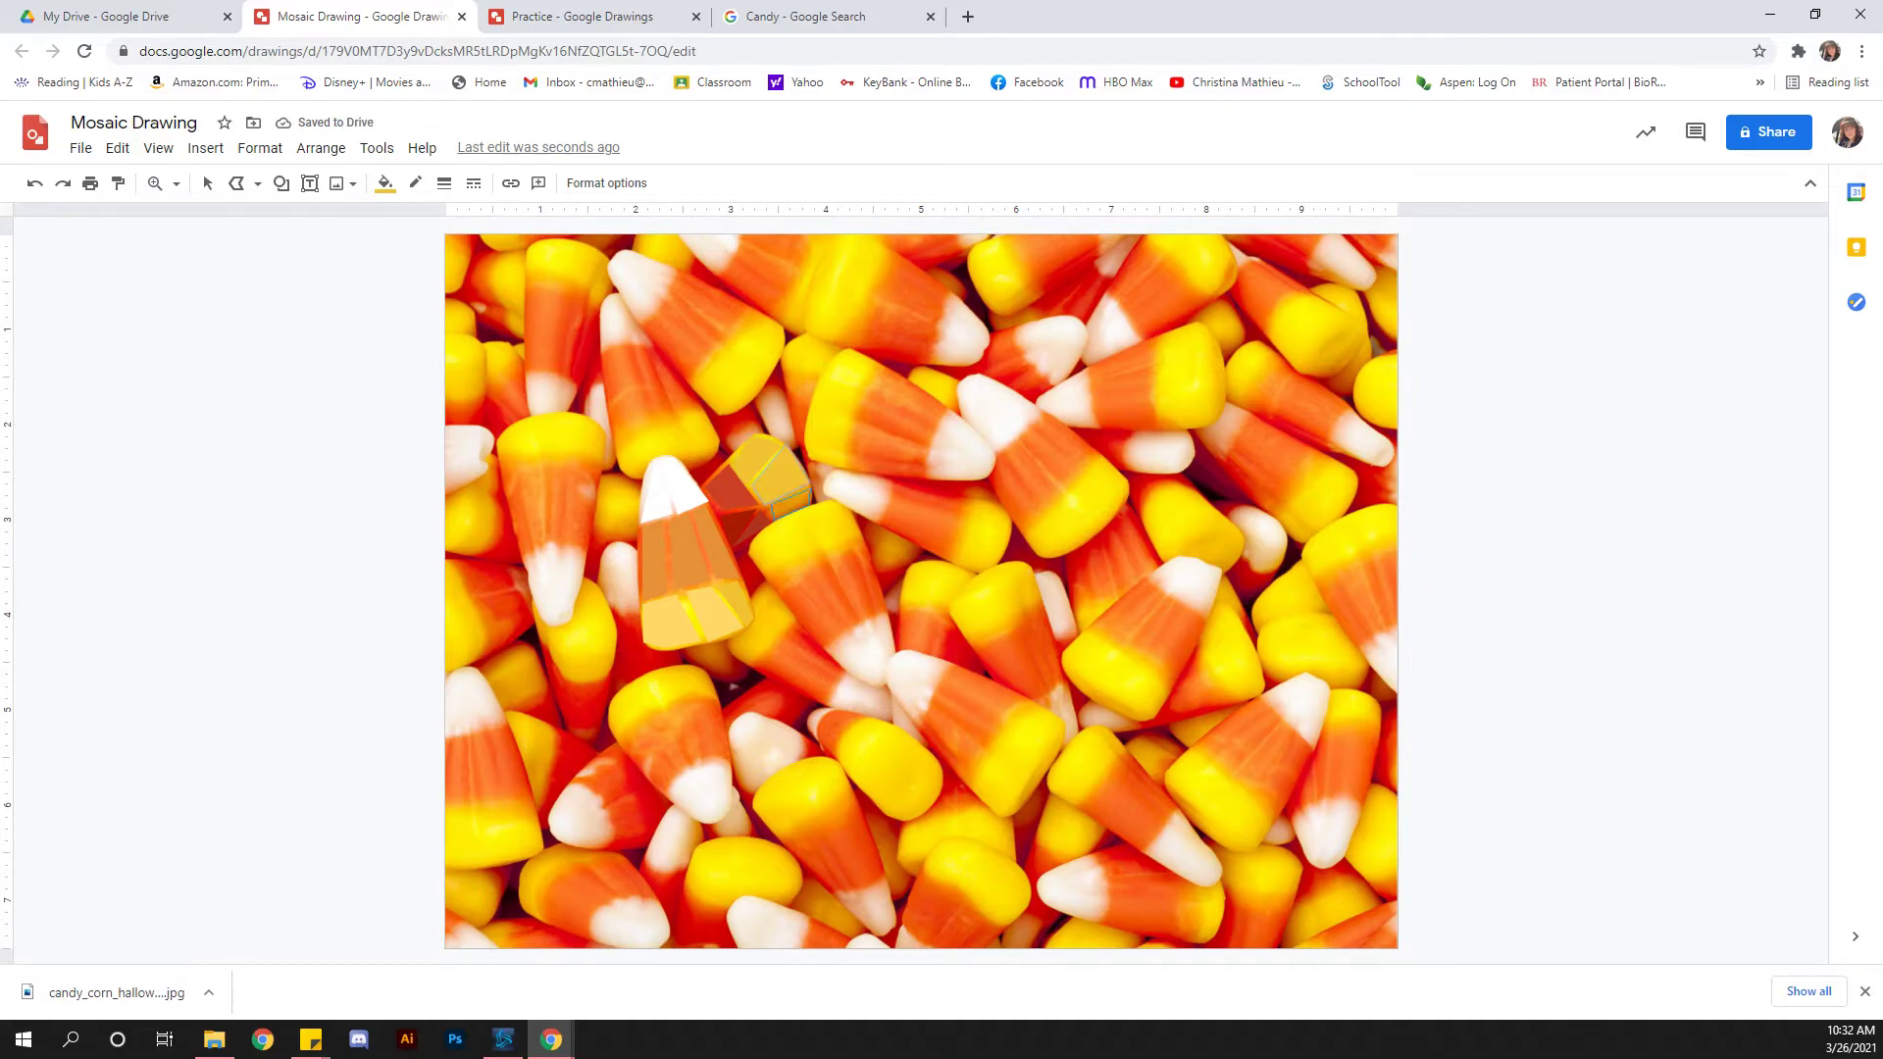
pyautogui.click(384, 182)
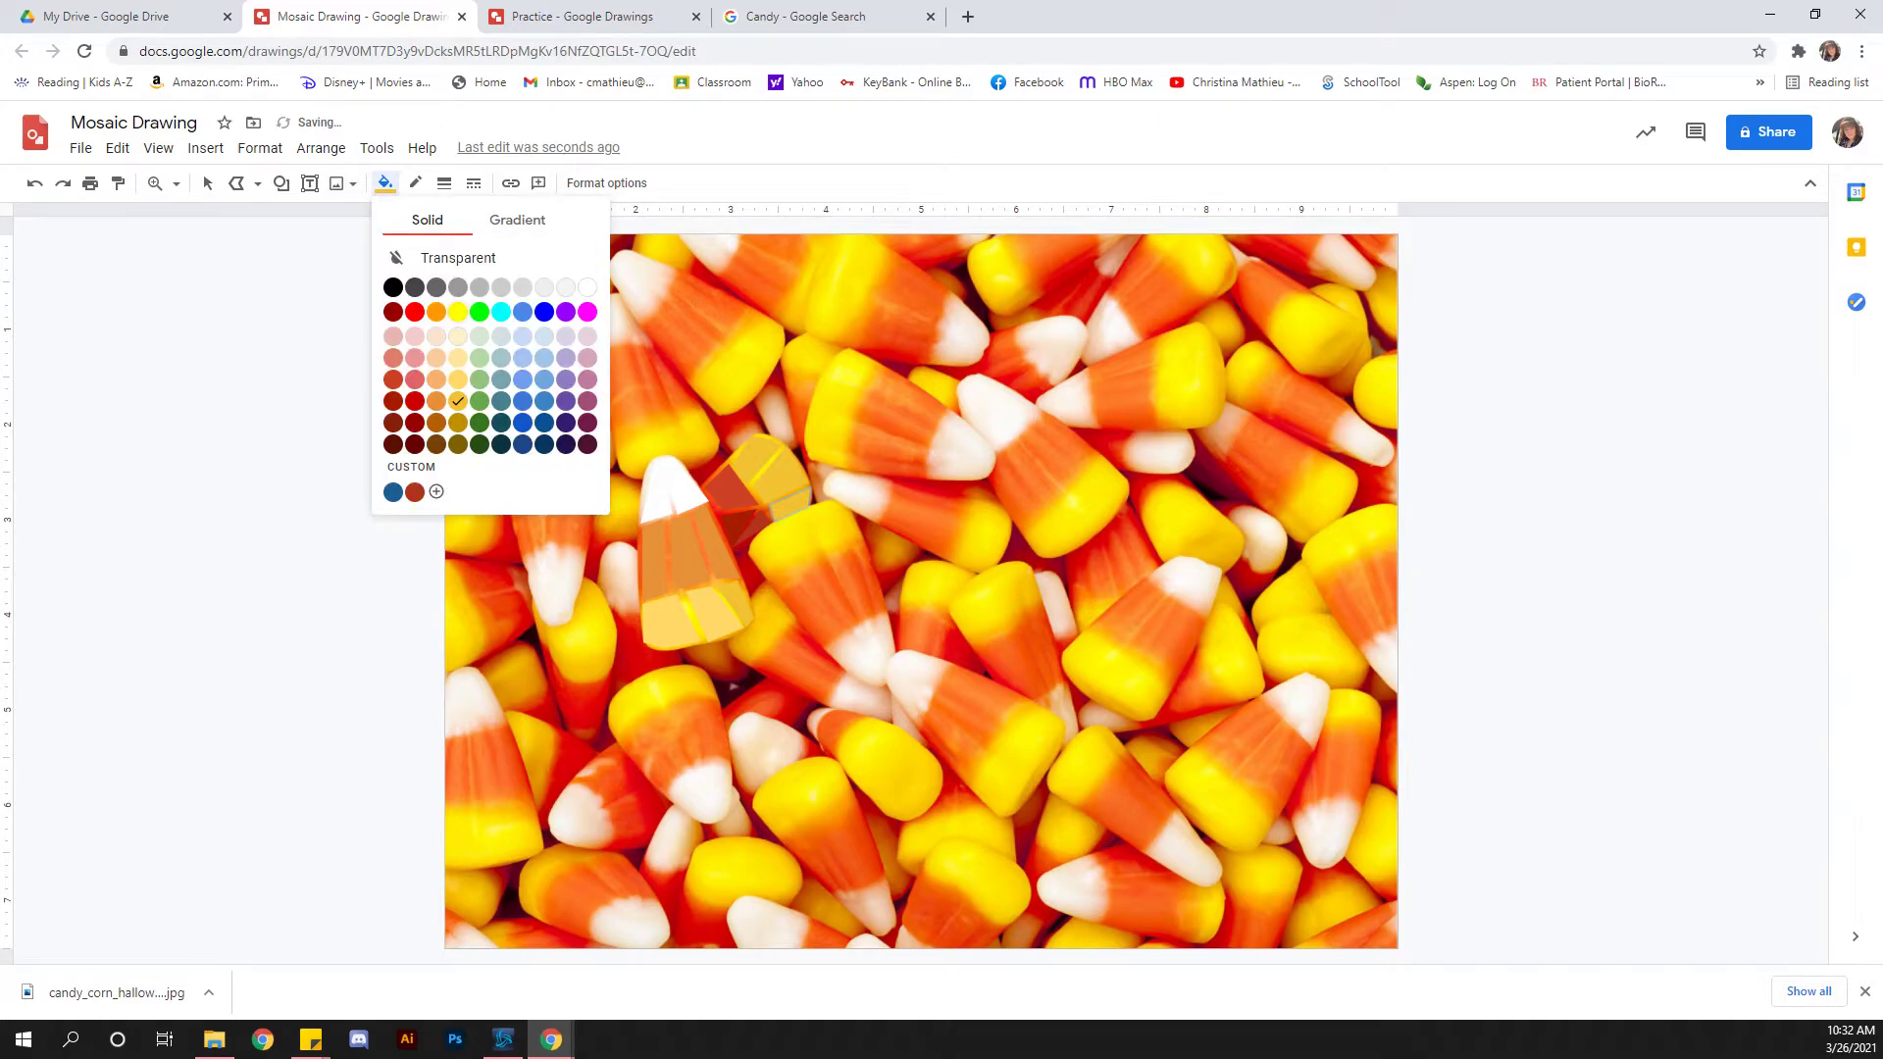
pyautogui.click(458, 423)
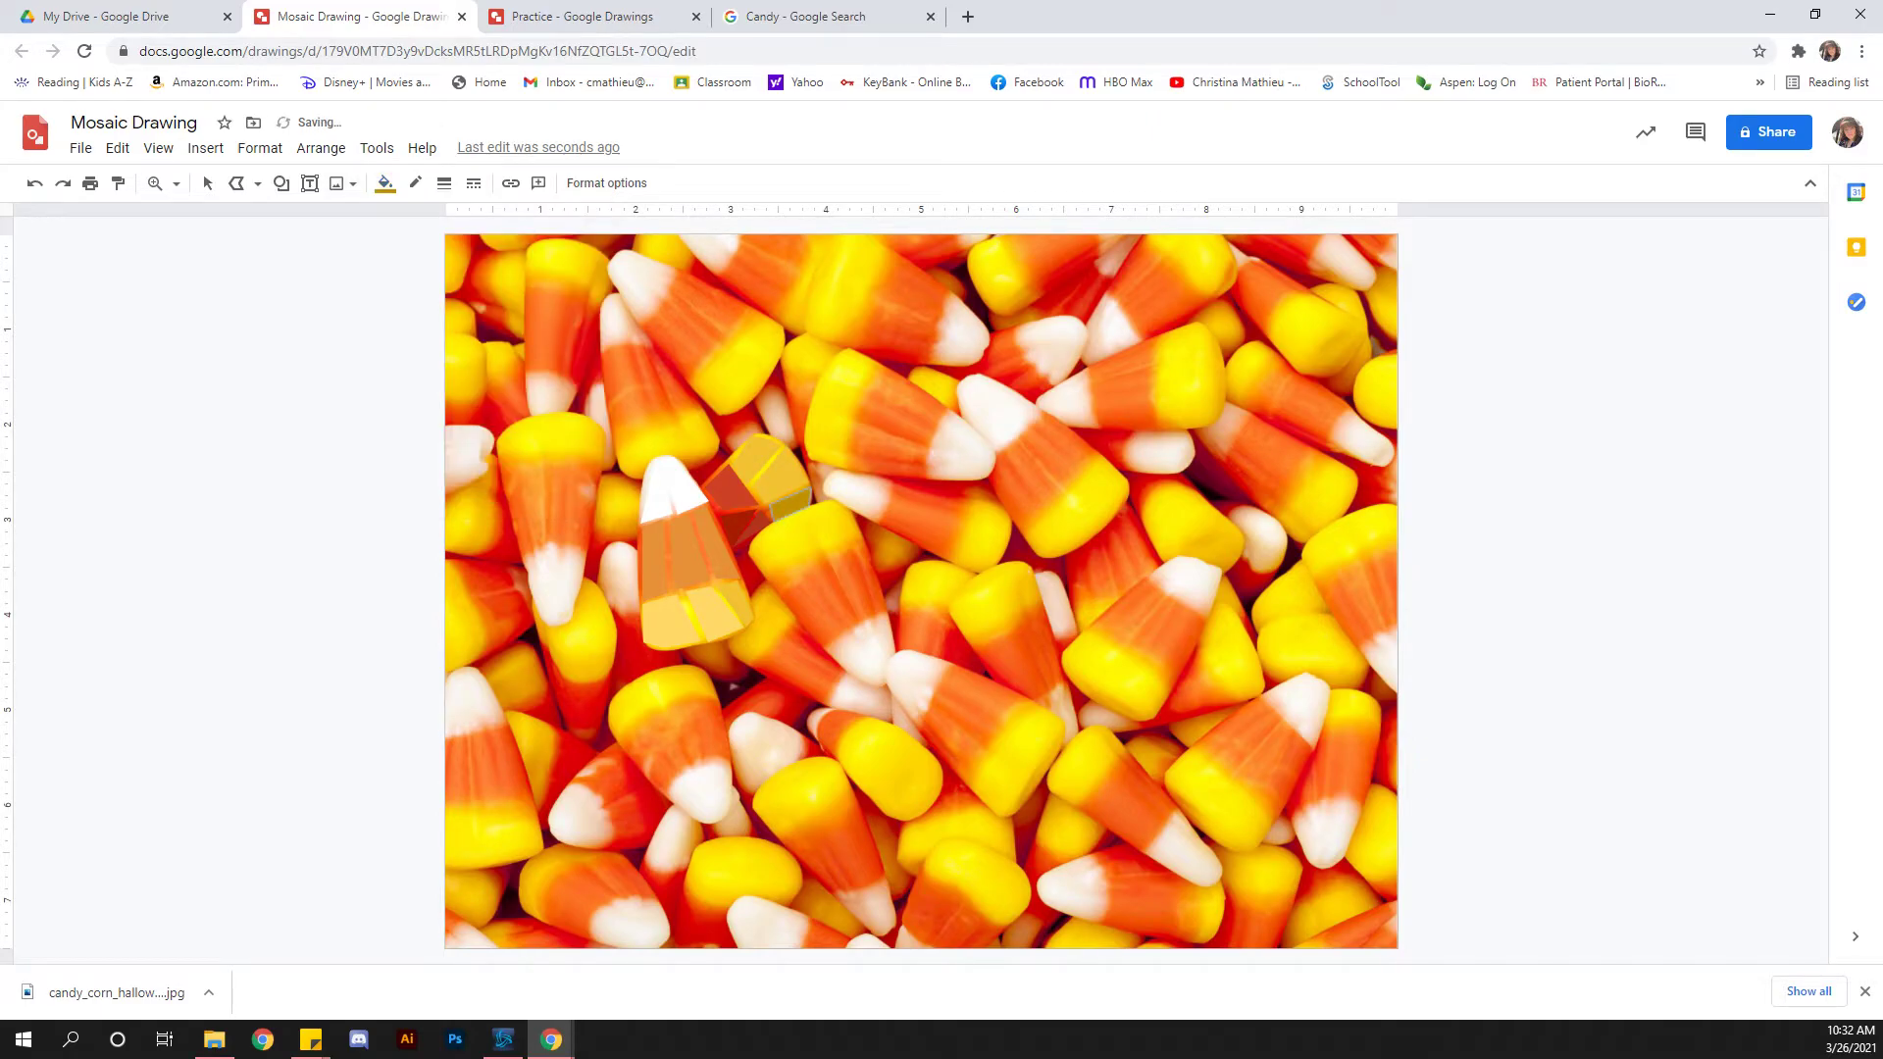
# - Delete the candy corn photo from behind the mosaic pieces, undoing and repeating the deletion once
pyautogui.click(207, 183)
pyautogui.click(863, 579)
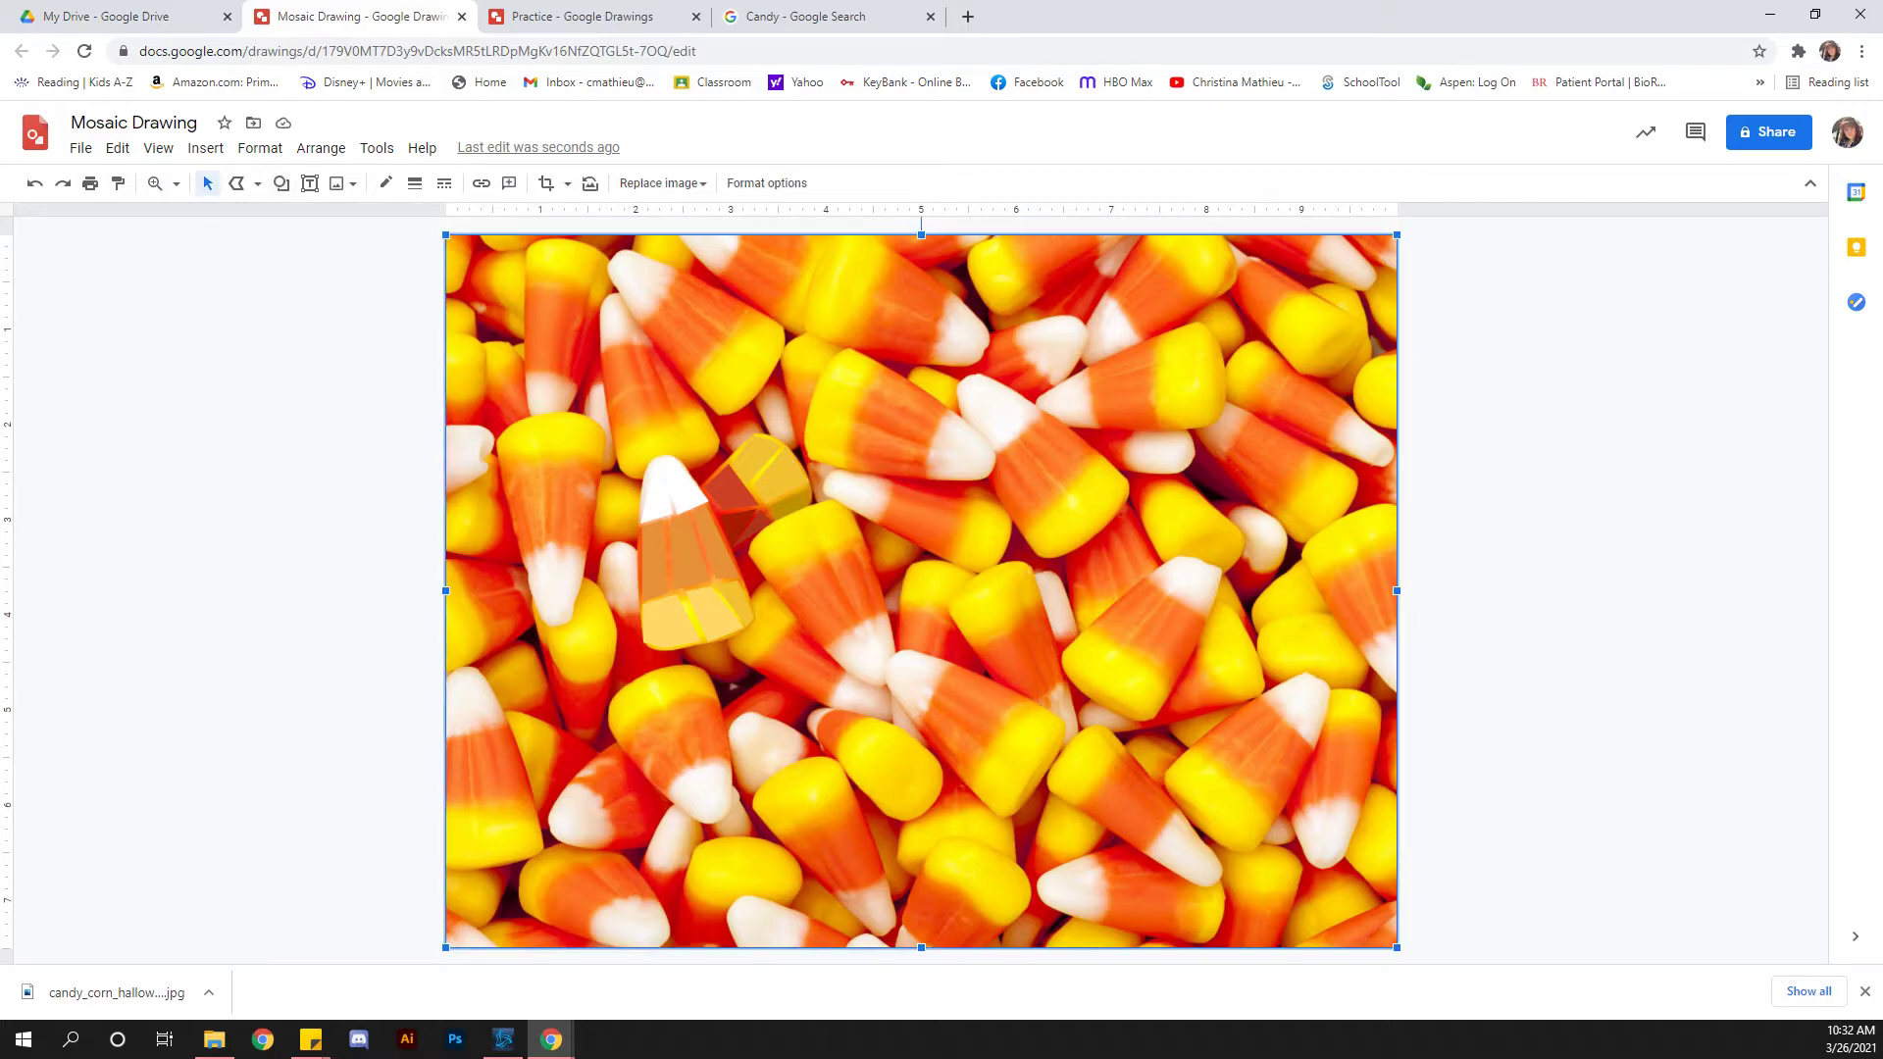
pyautogui.press('Delete')
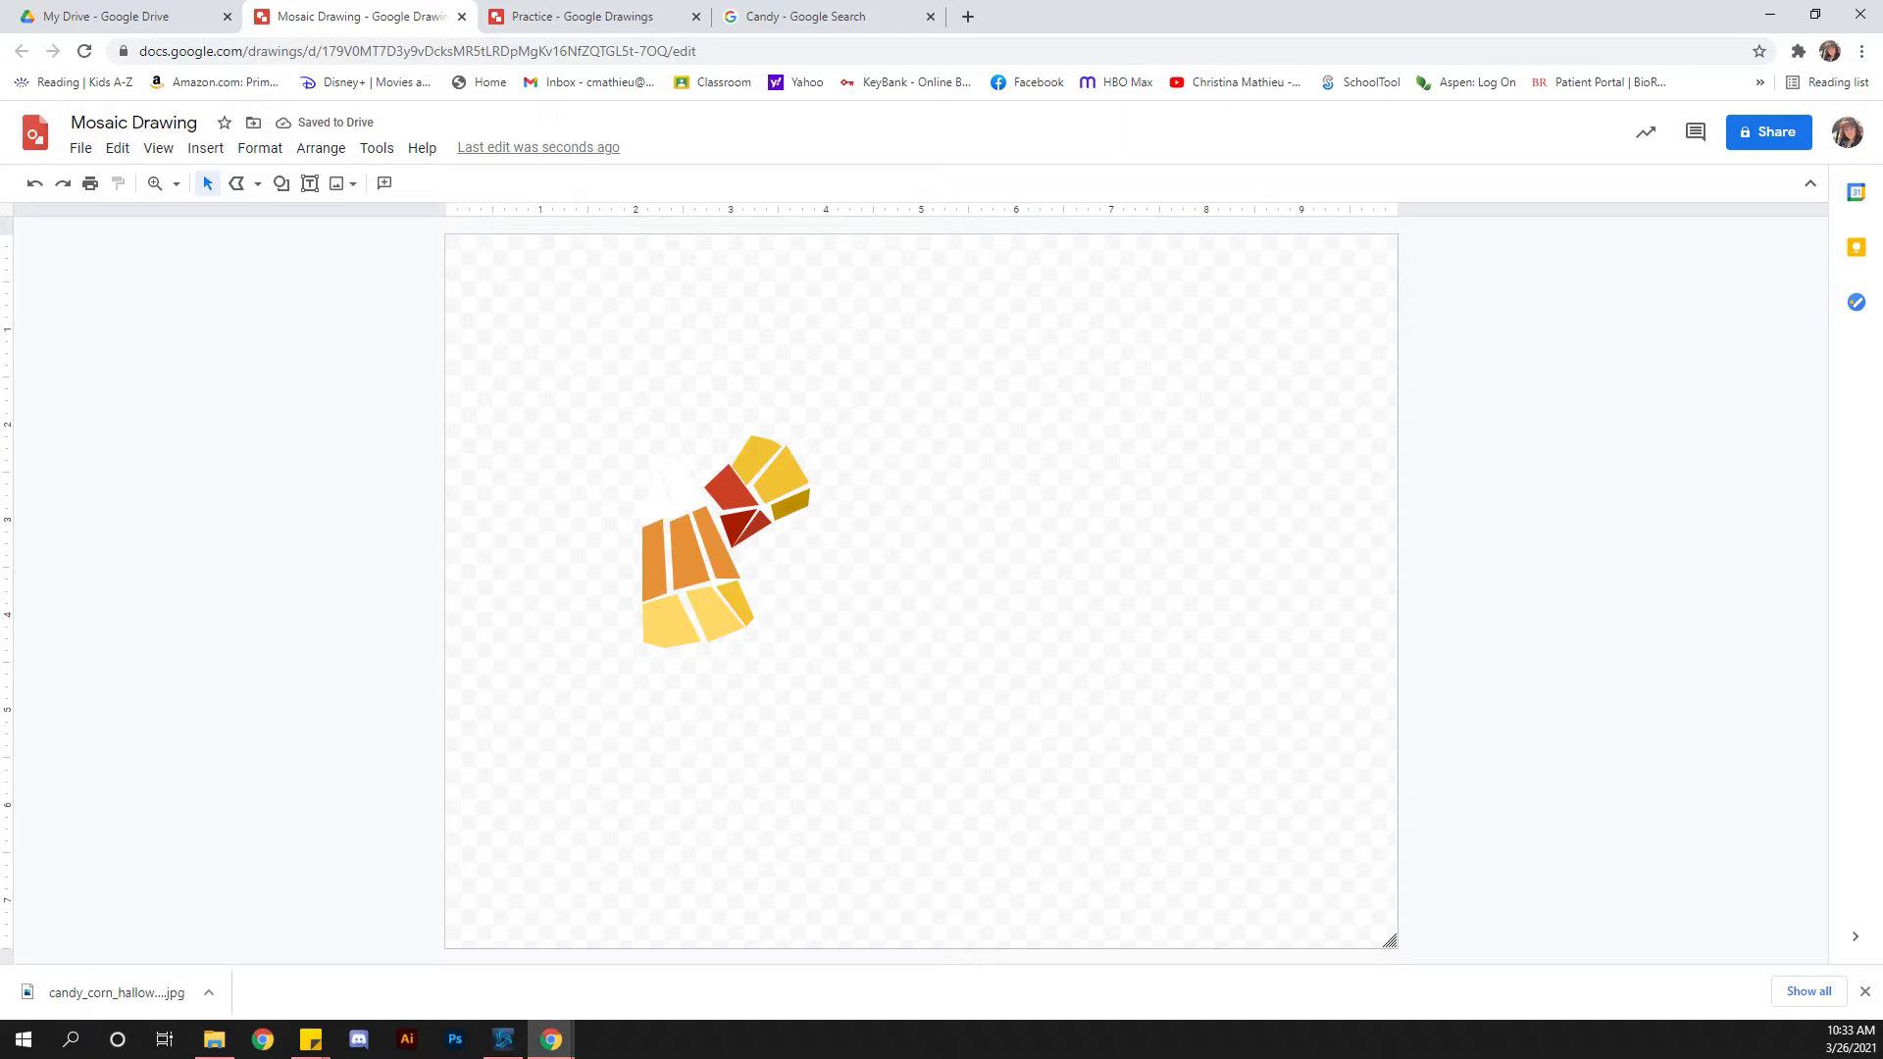
pyautogui.click(117, 147)
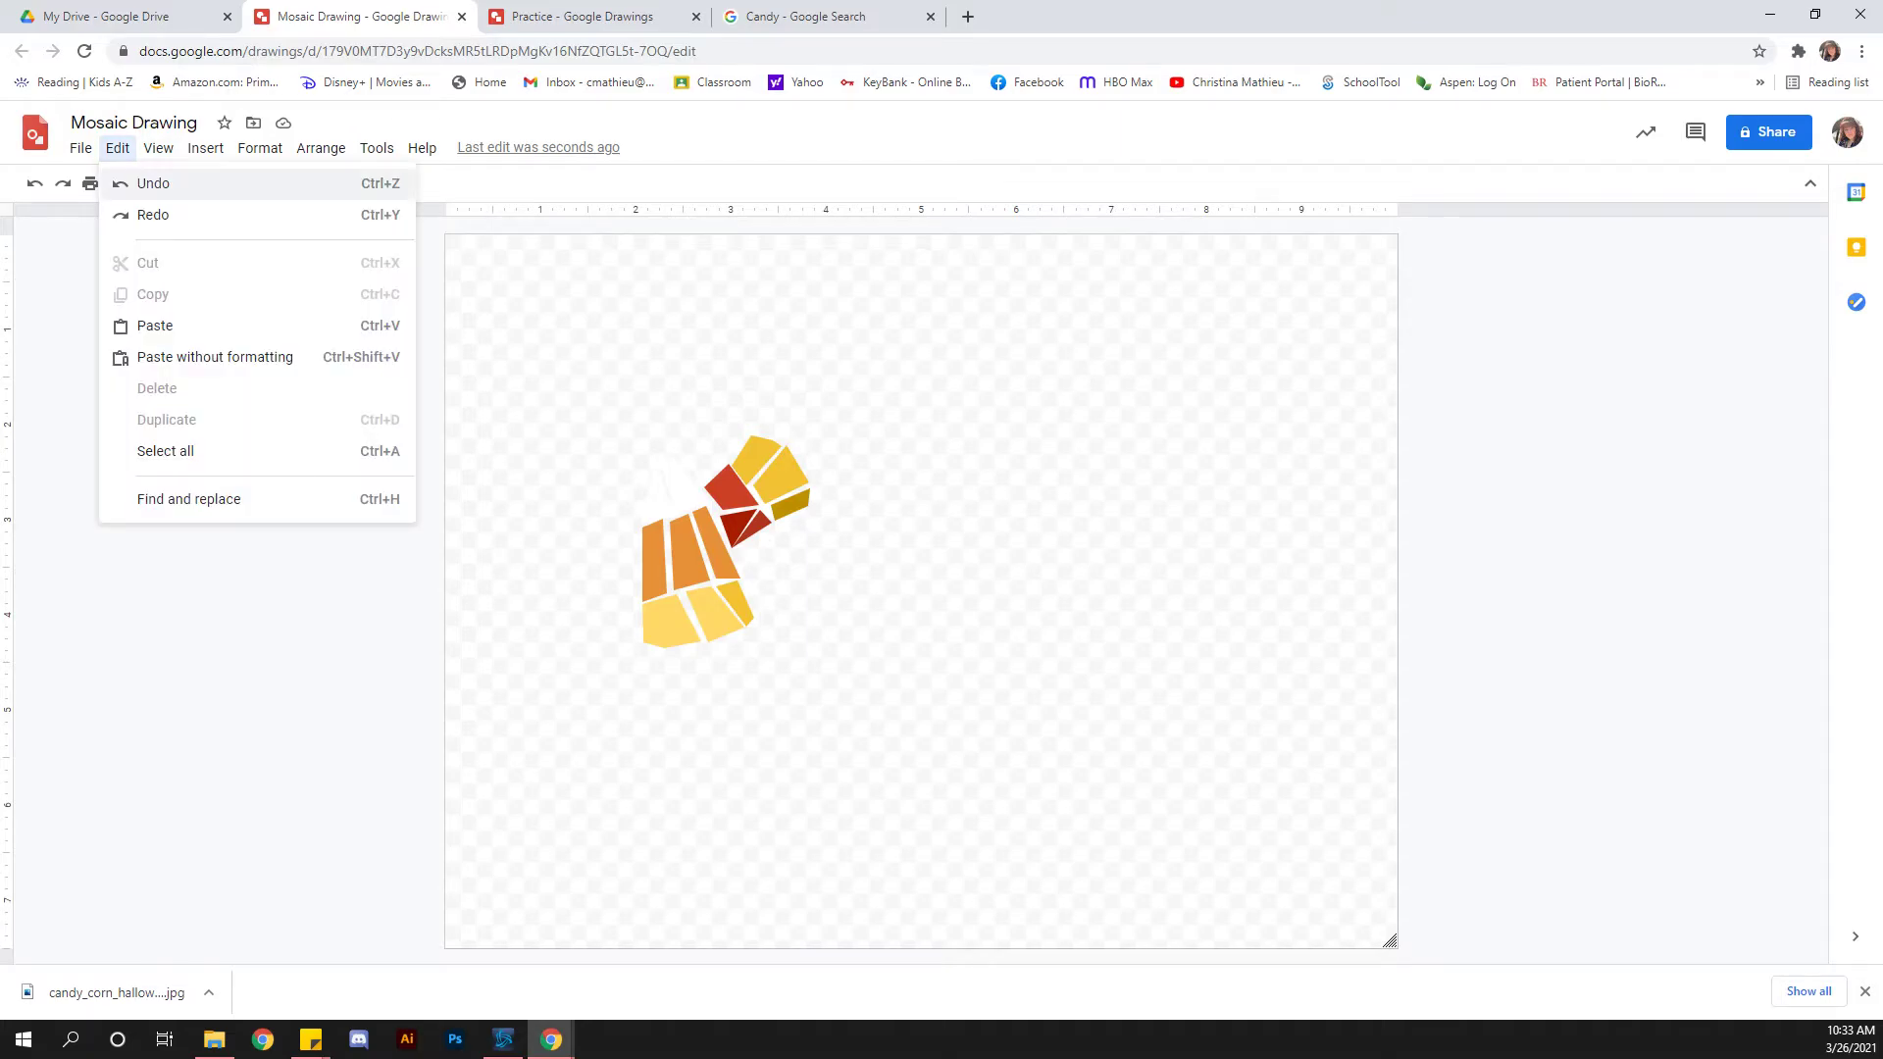
pyautogui.click(149, 182)
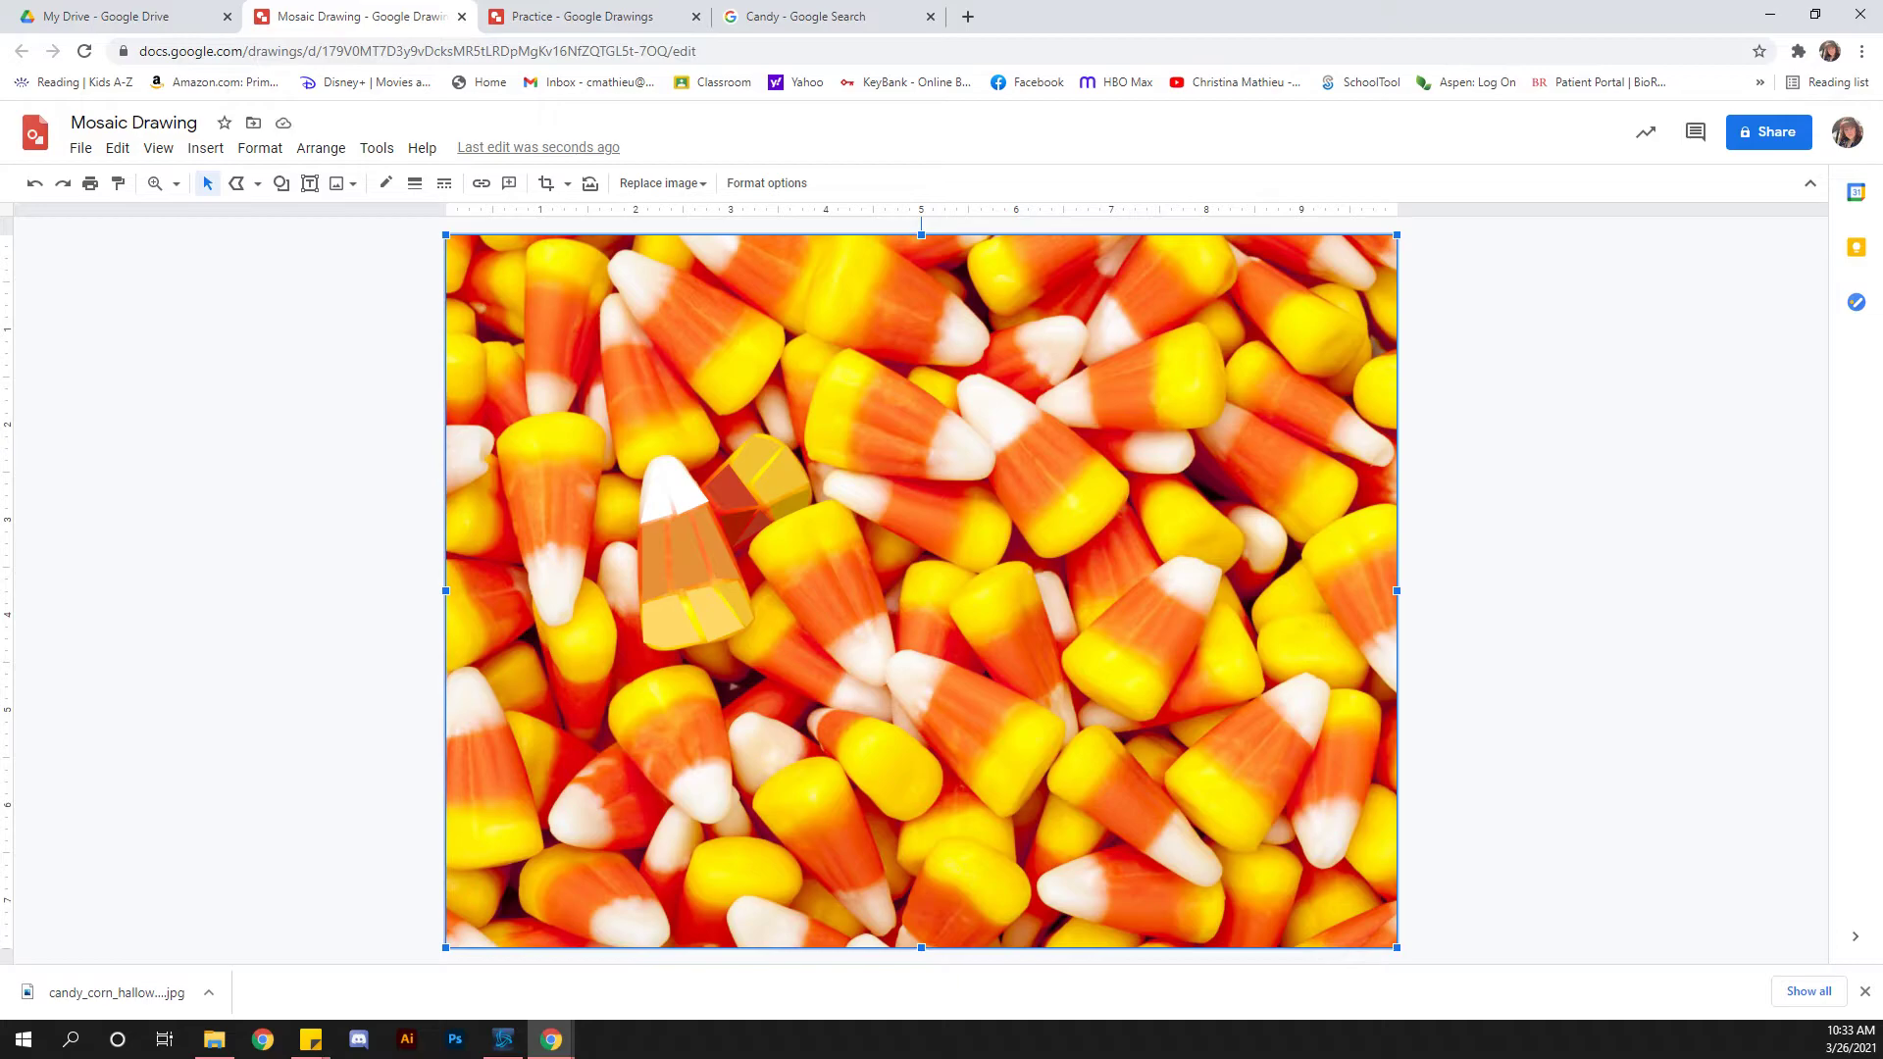
pyautogui.press('Delete')
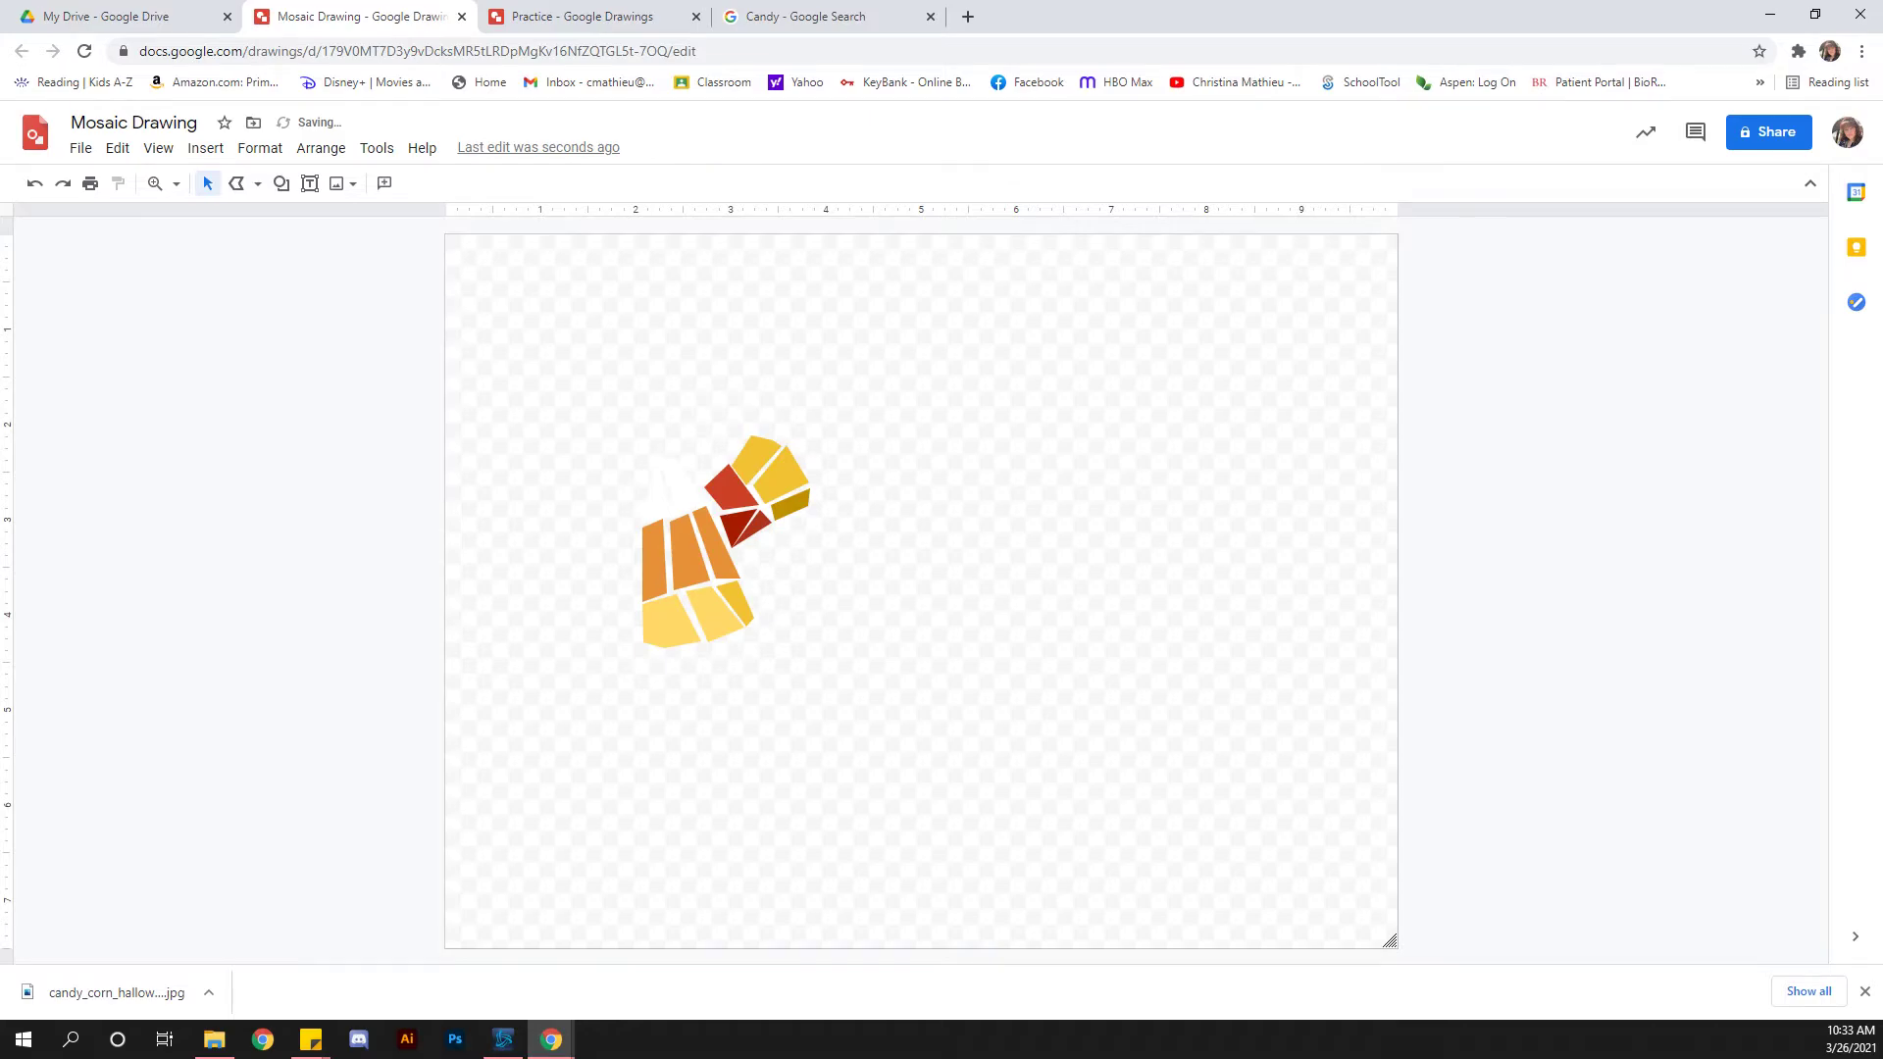
# - Draw a rectangle covering the whole canvas as a background
pyautogui.click(281, 183)
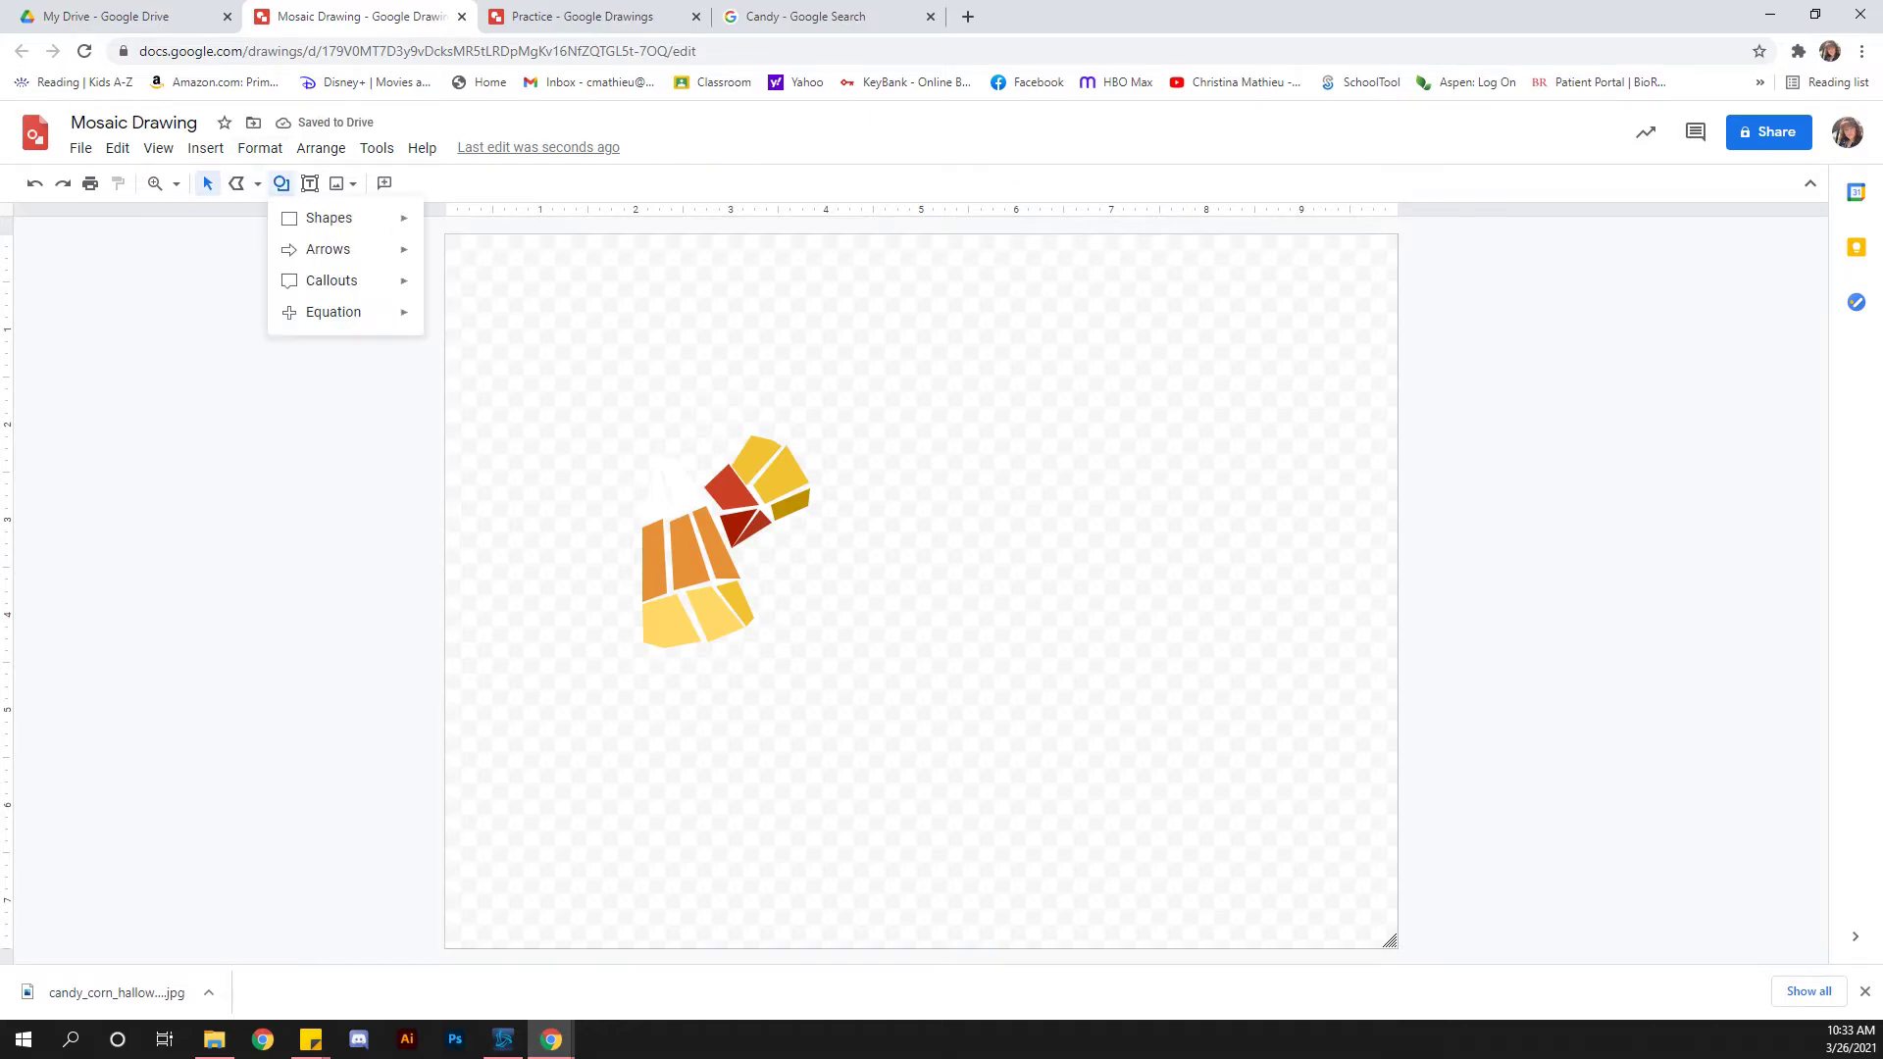
pyautogui.moveTo(338, 219)
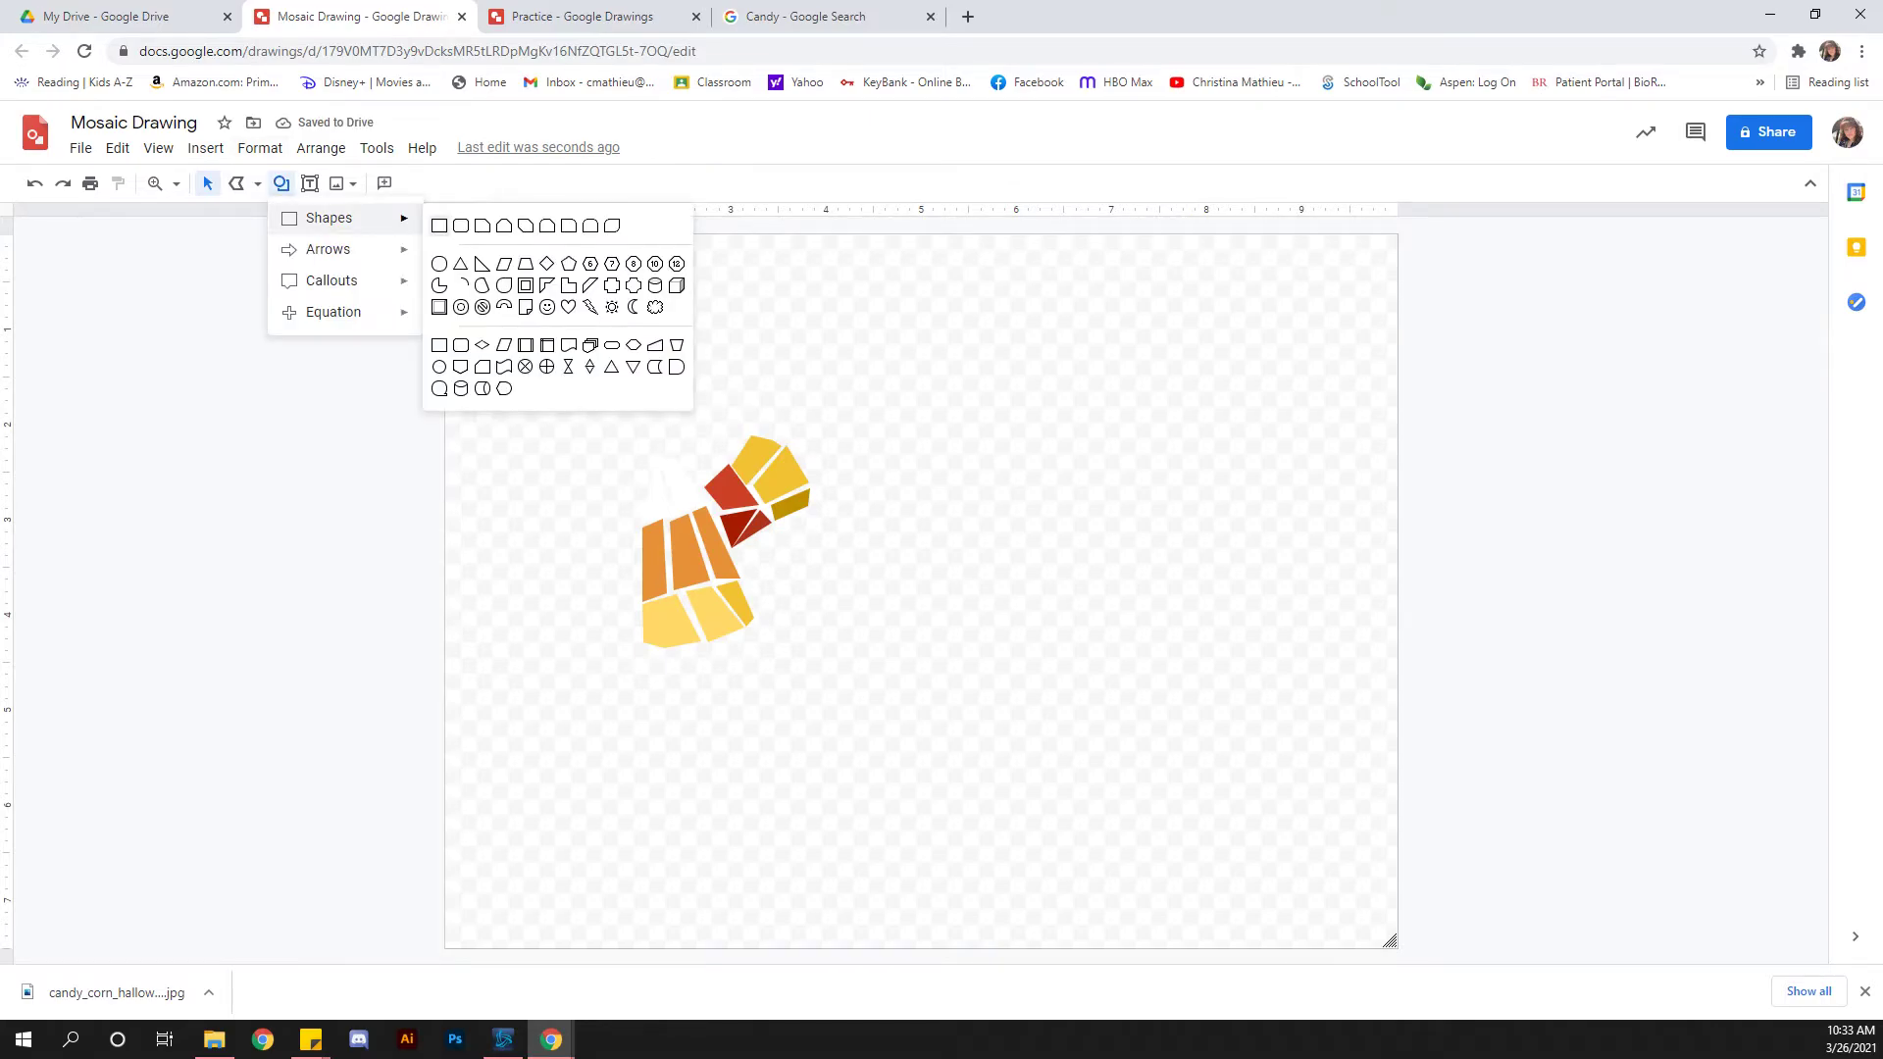
pyautogui.click(440, 227)
pyautogui.moveTo(443, 234); pyautogui.dragTo(1402, 947)
# - Make the background rectangle's outline transparent and fill it dark red
pyautogui.click(415, 184)
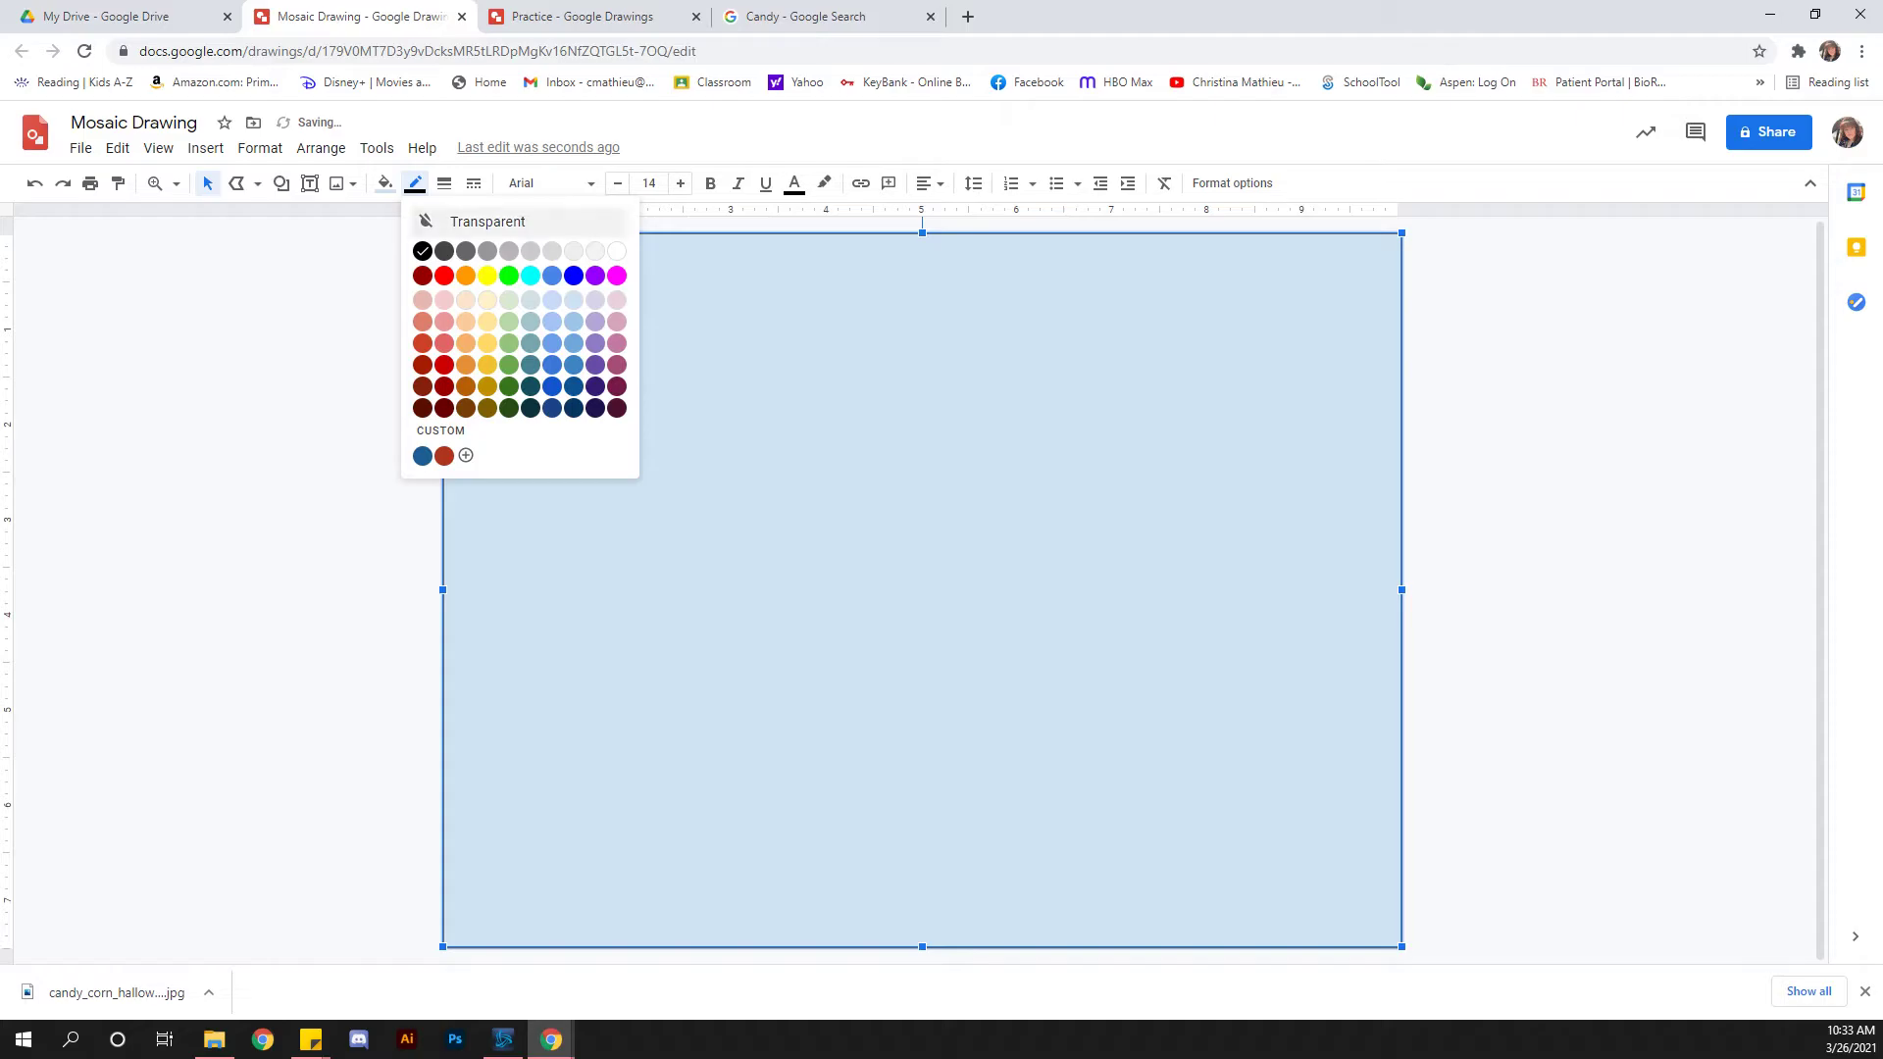
pyautogui.click(485, 220)
pyautogui.click(385, 183)
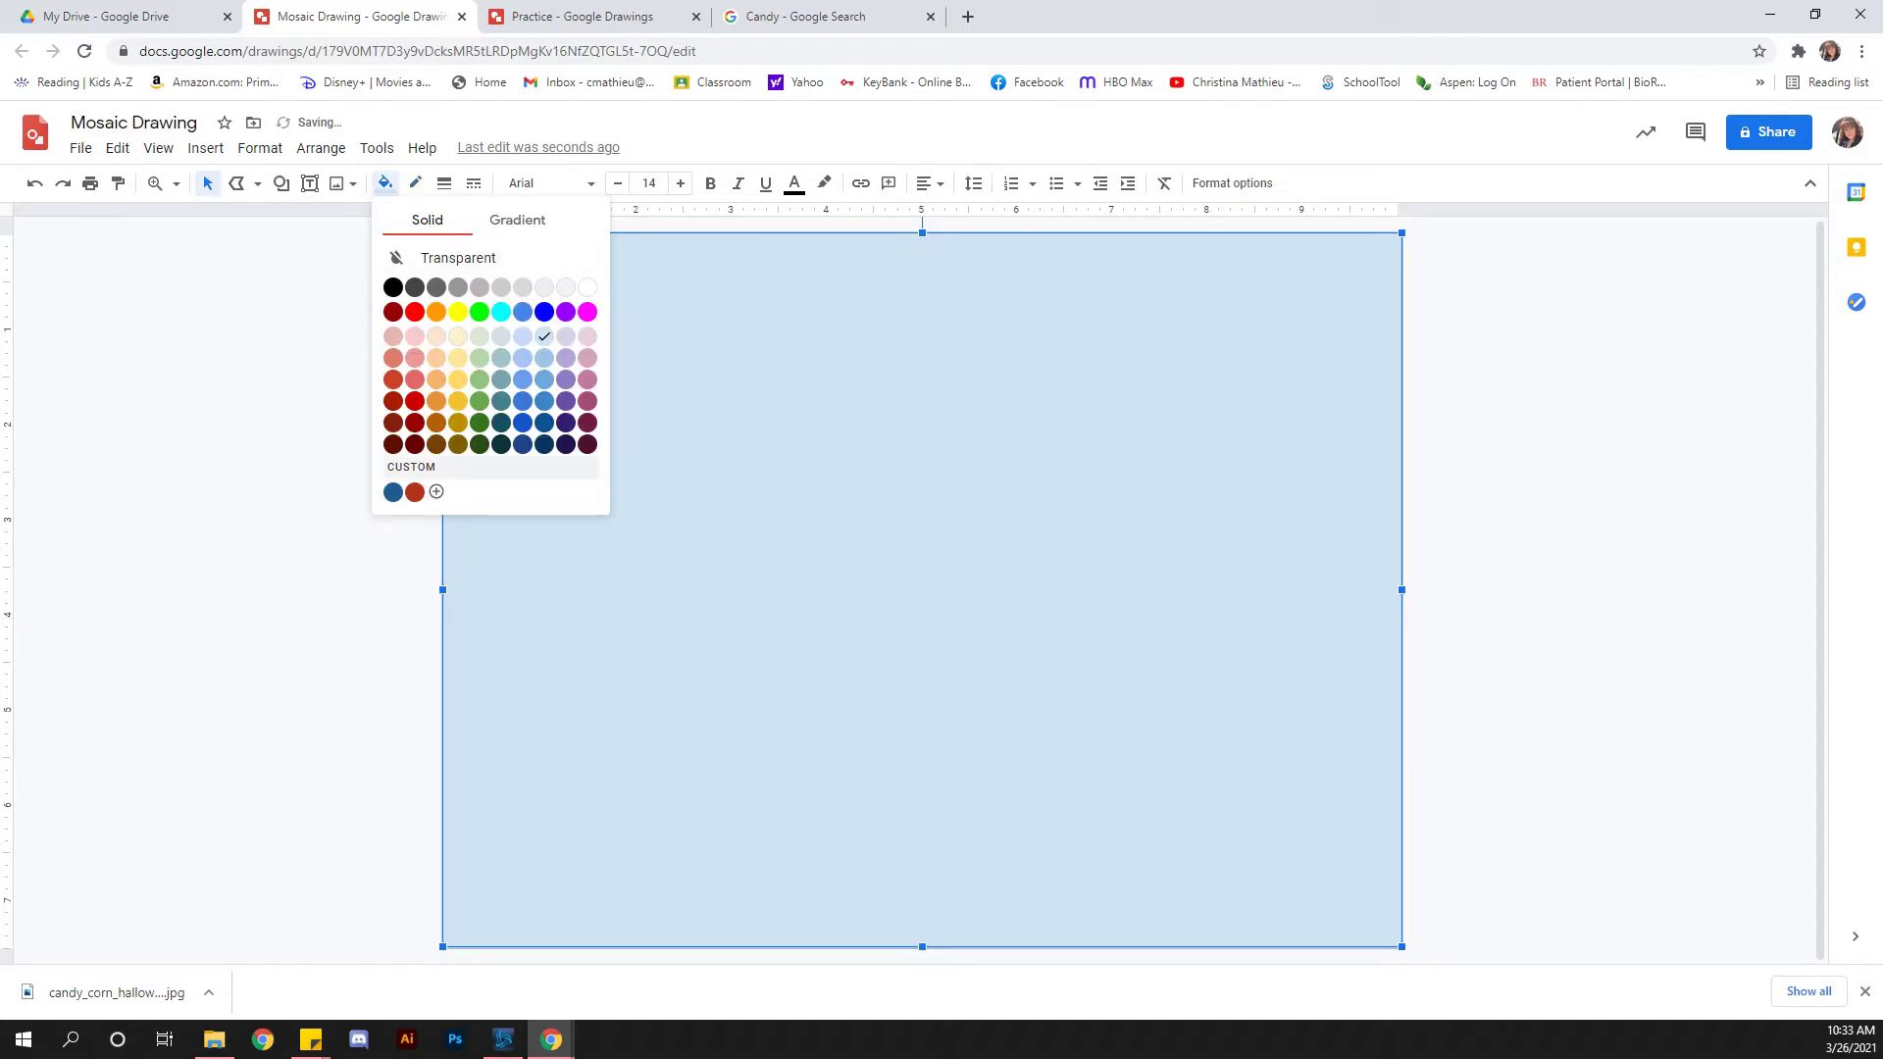
pyautogui.click(393, 423)
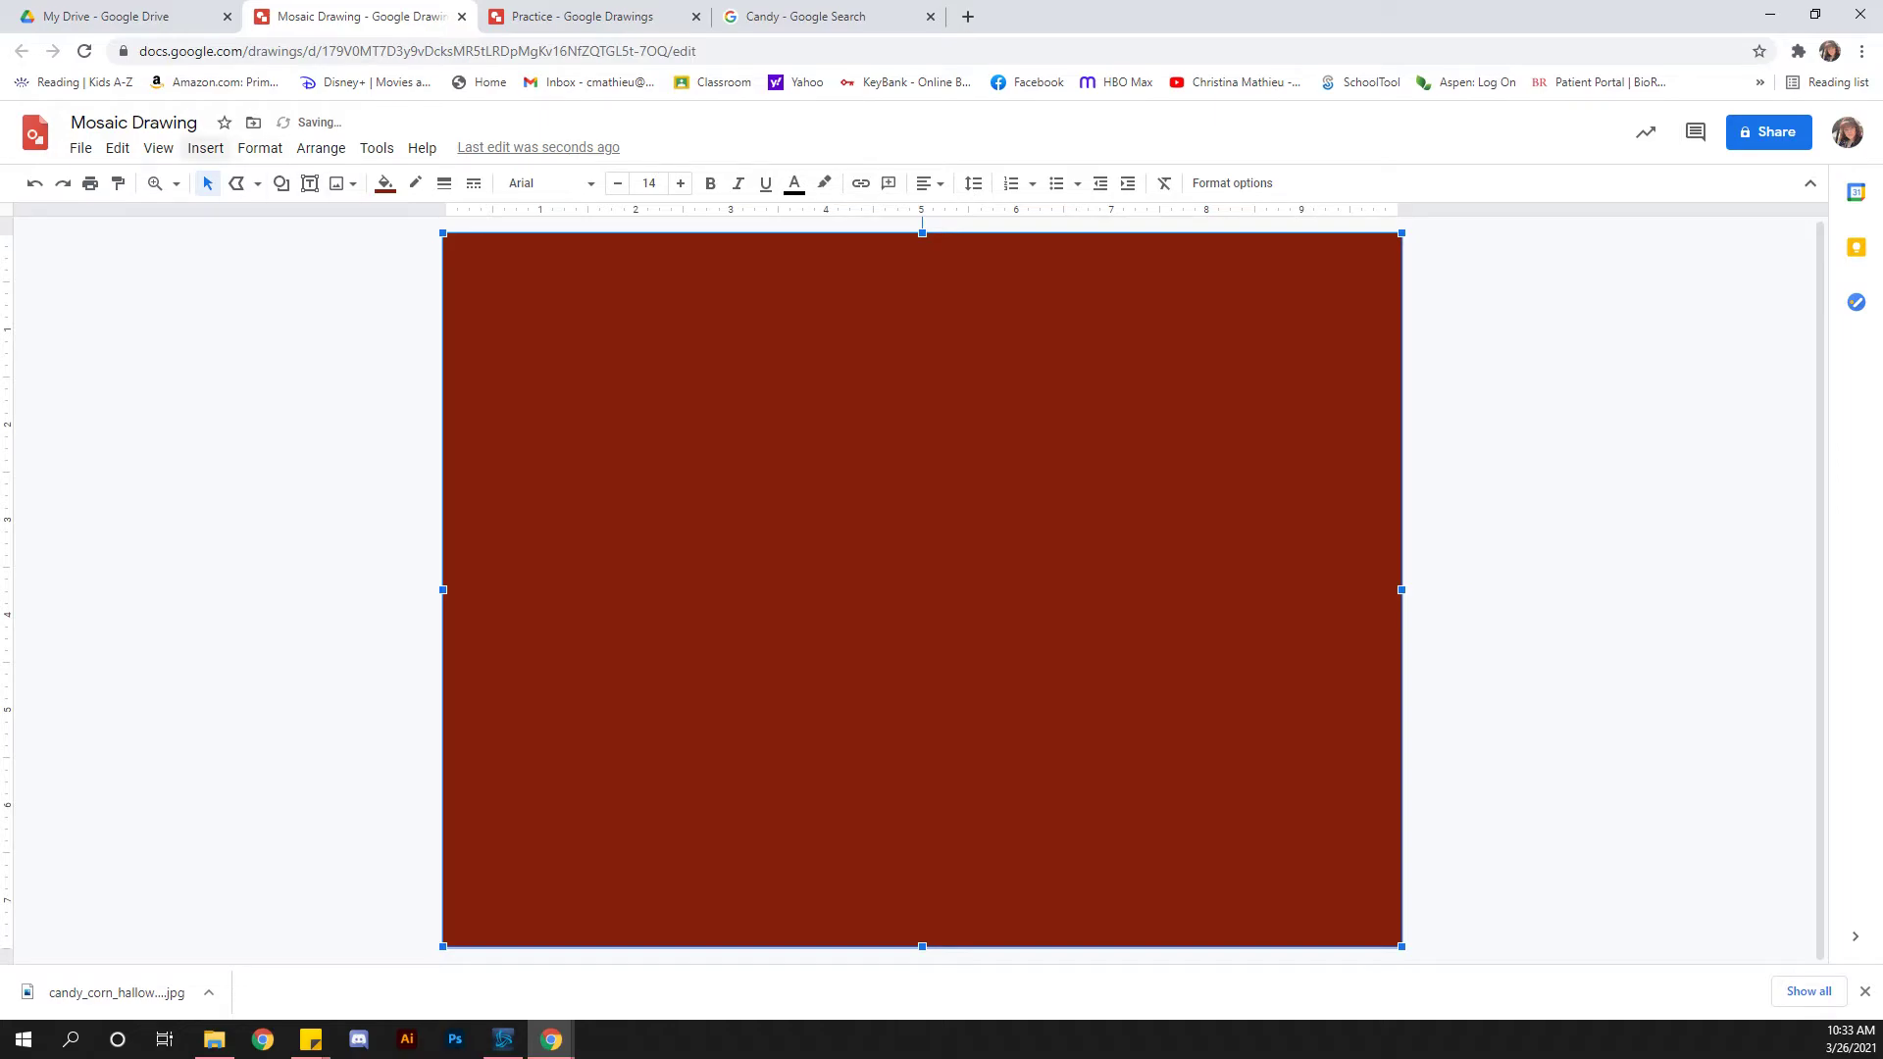
# - Send the dark red rectangle to the back, behind all mosaic pieces, and deselect it
pyautogui.click(321, 148)
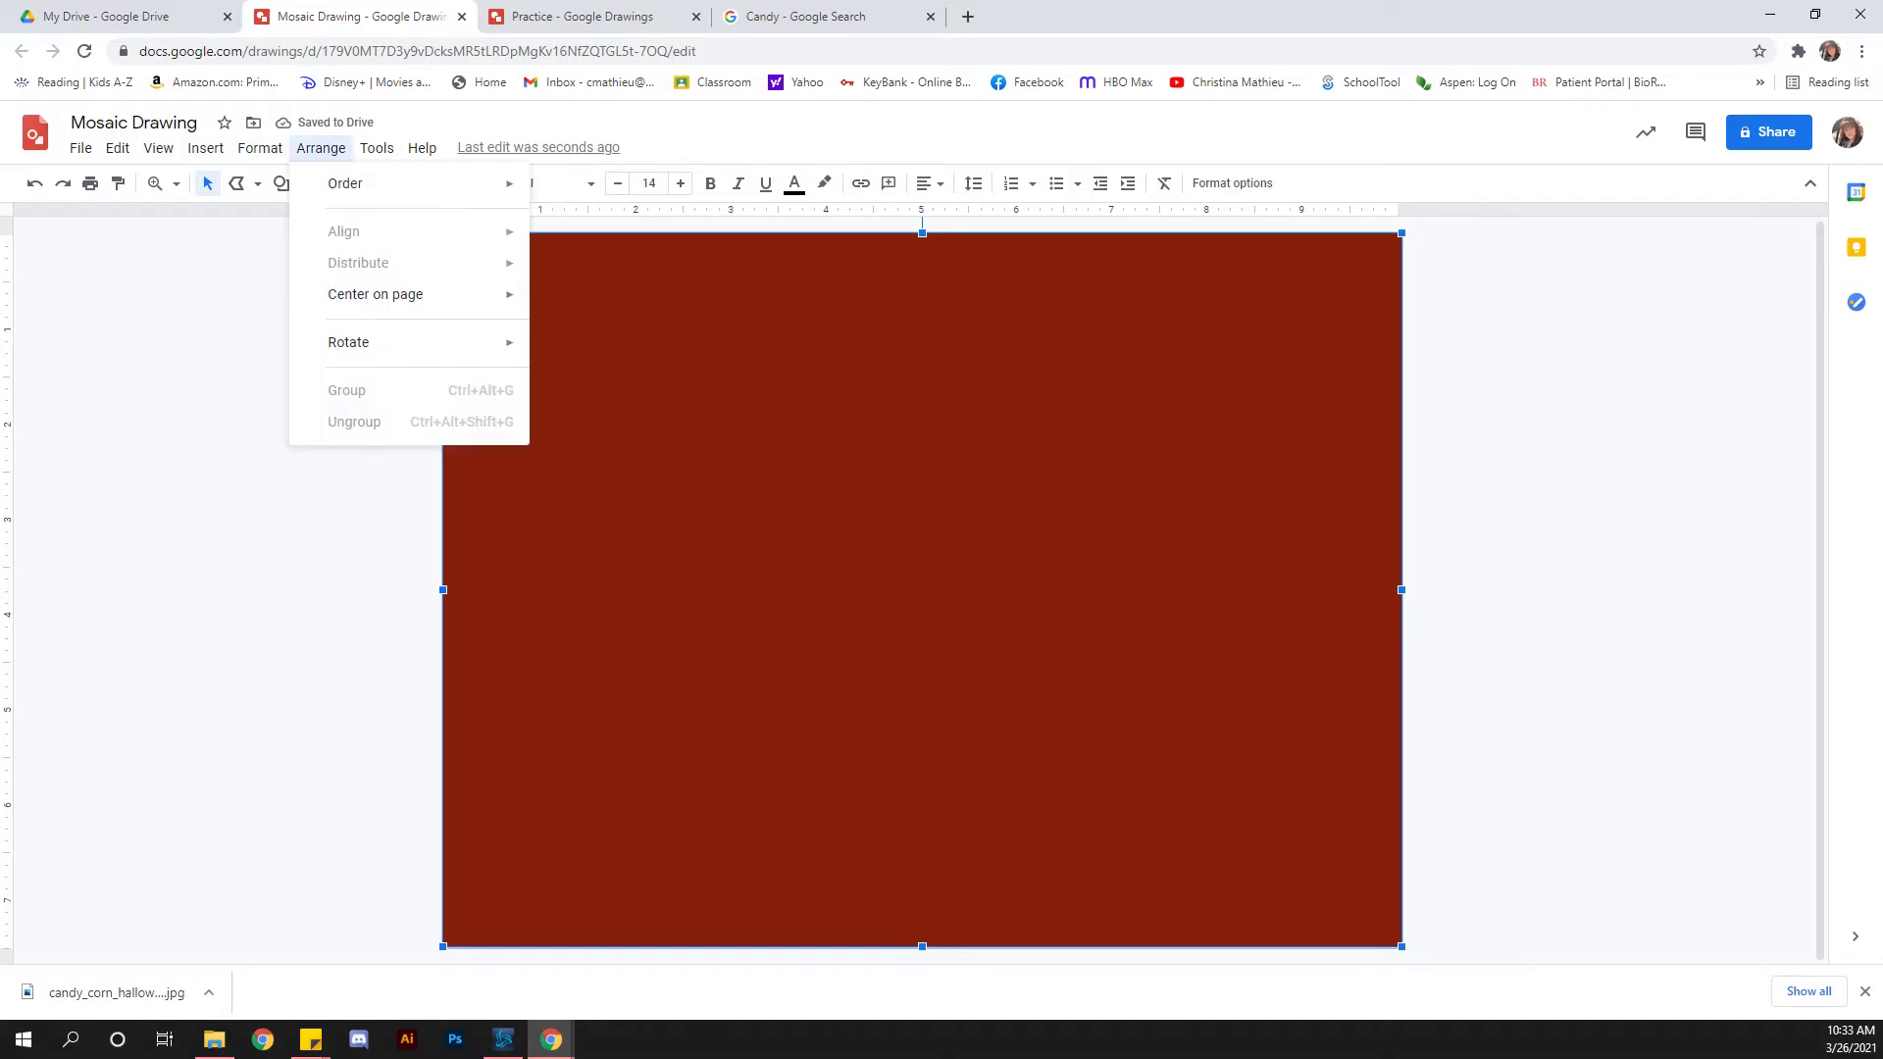
pyautogui.moveTo(392, 183)
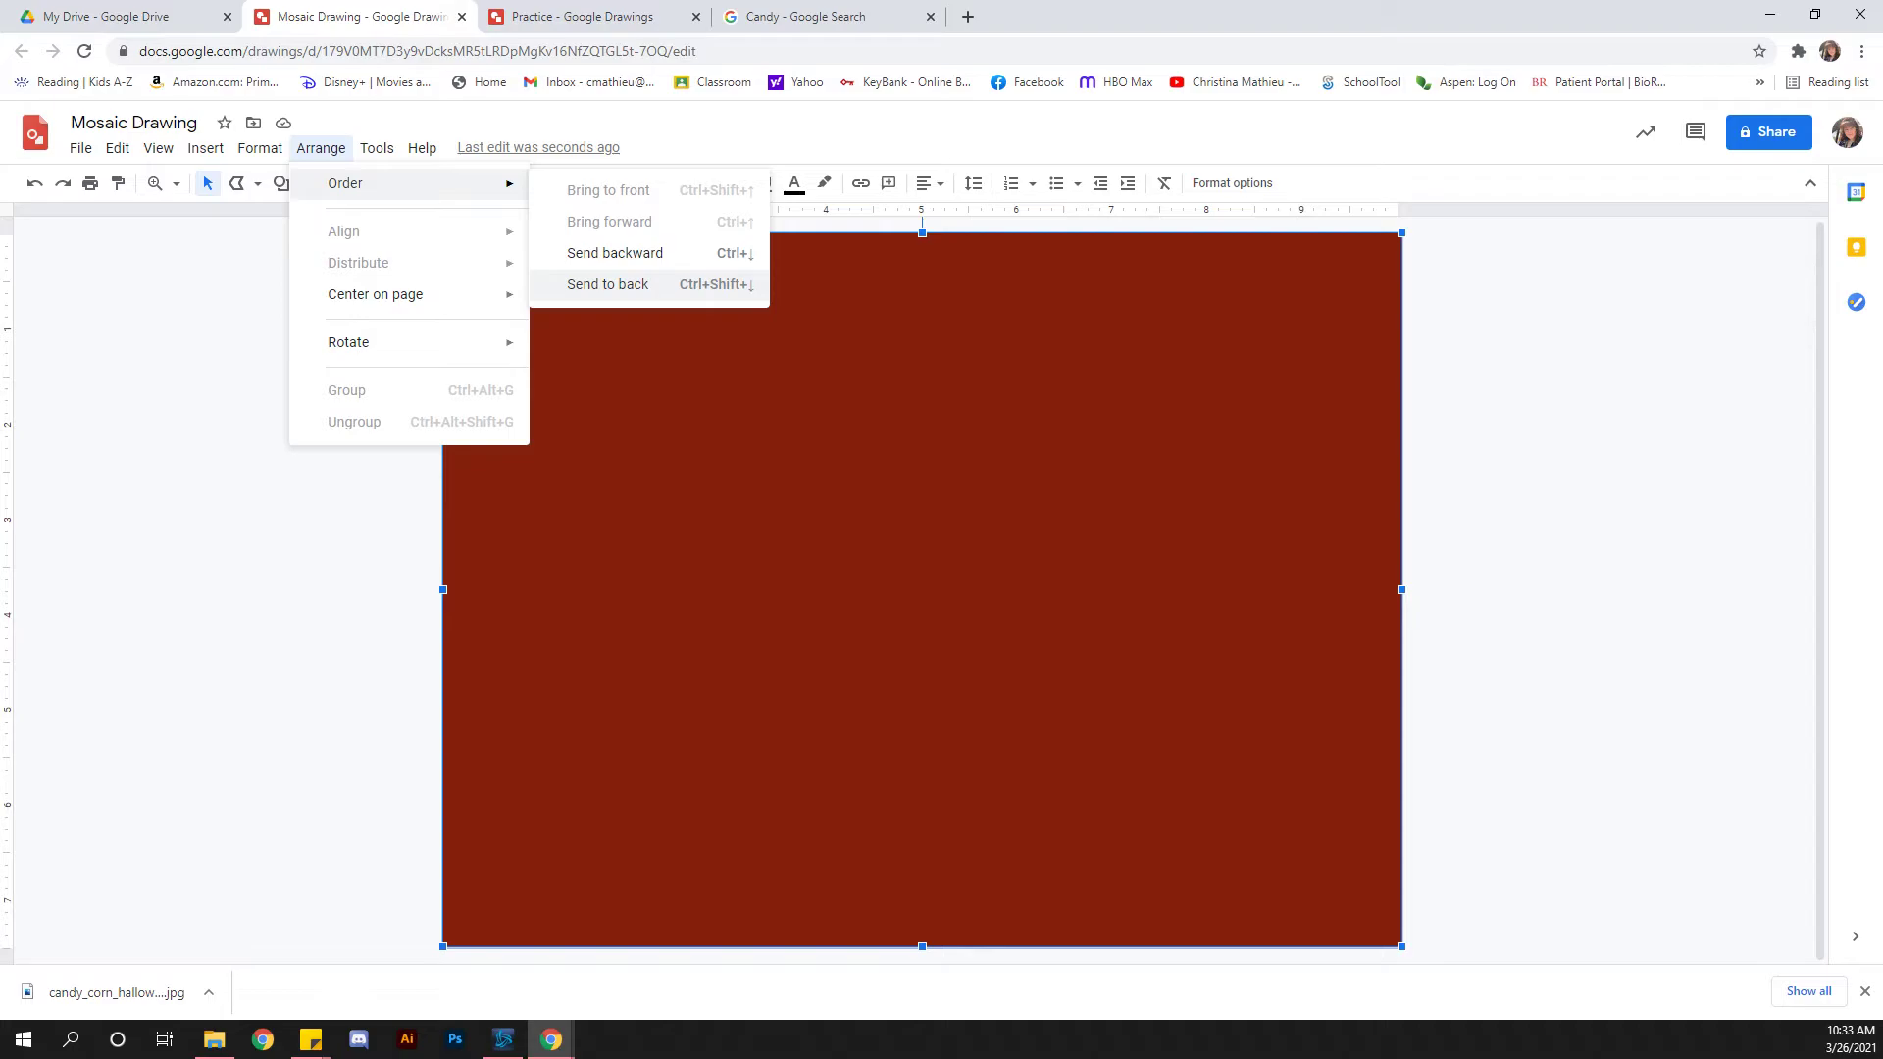
pyautogui.click(608, 284)
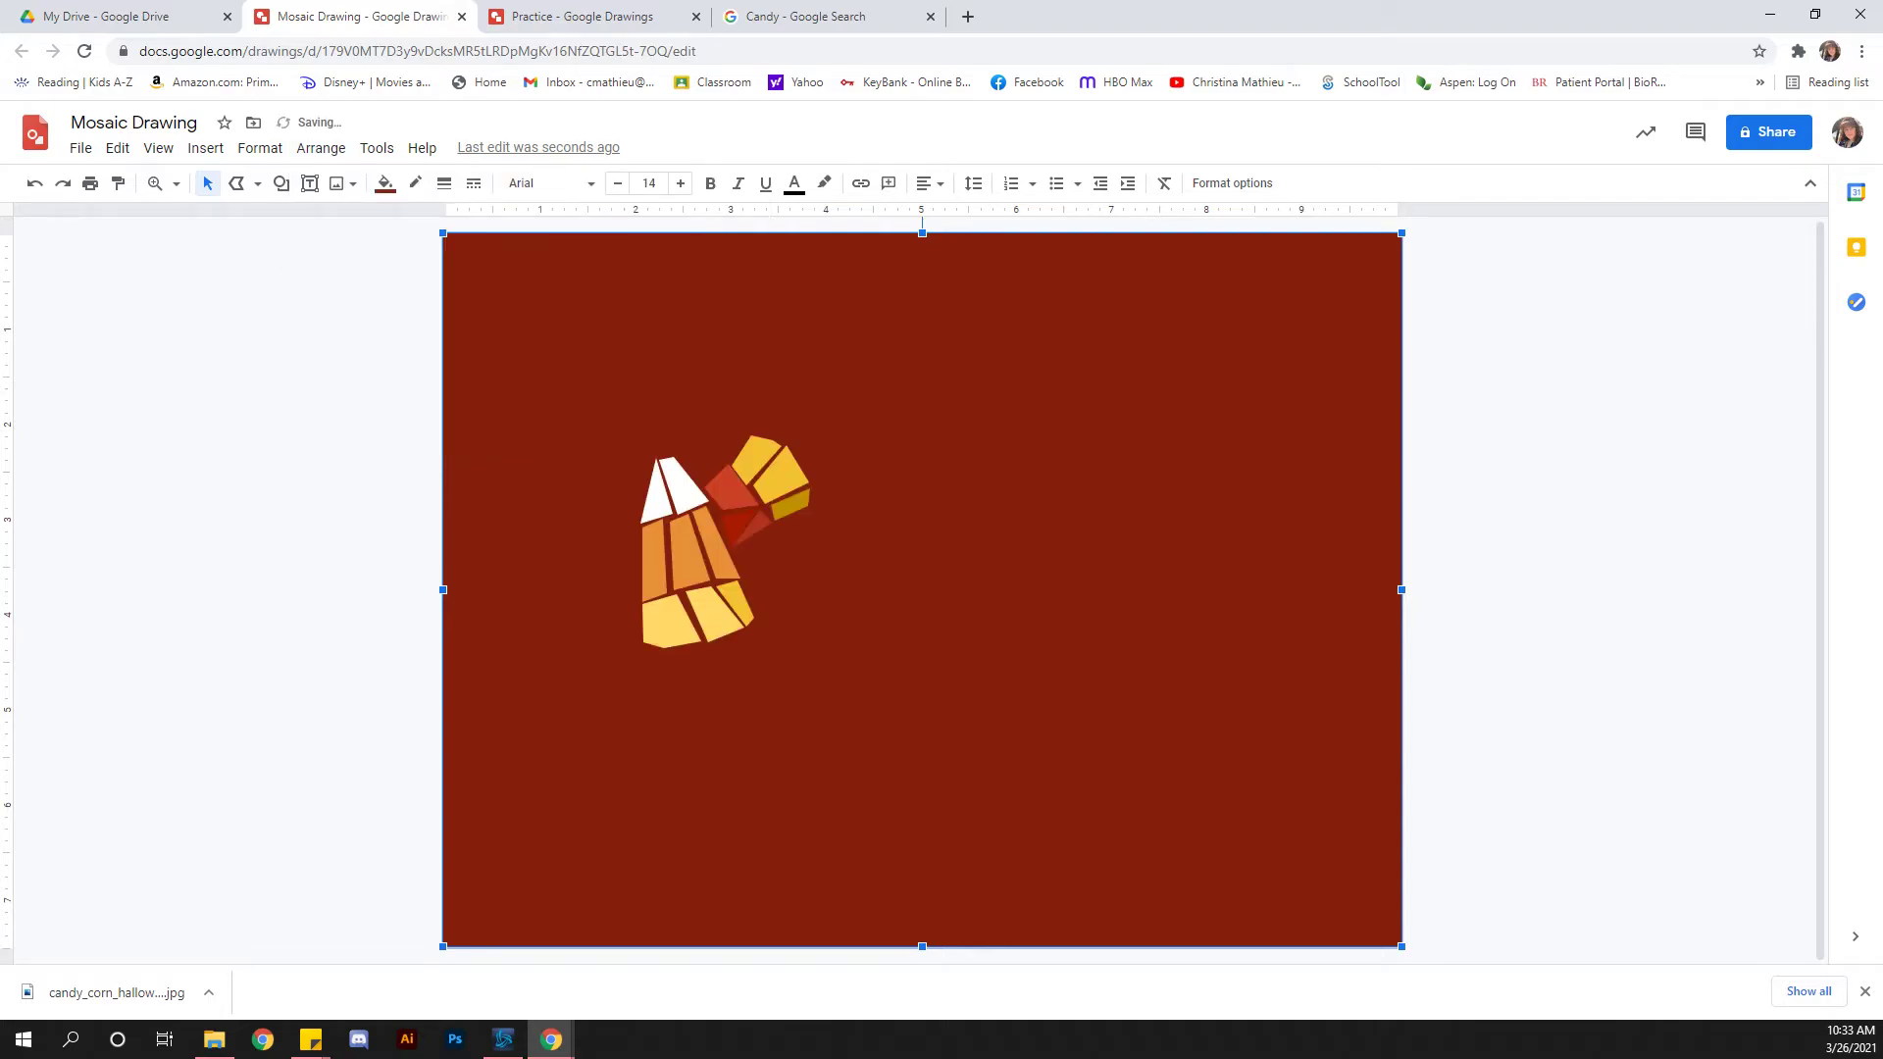
pyautogui.press('Escape')
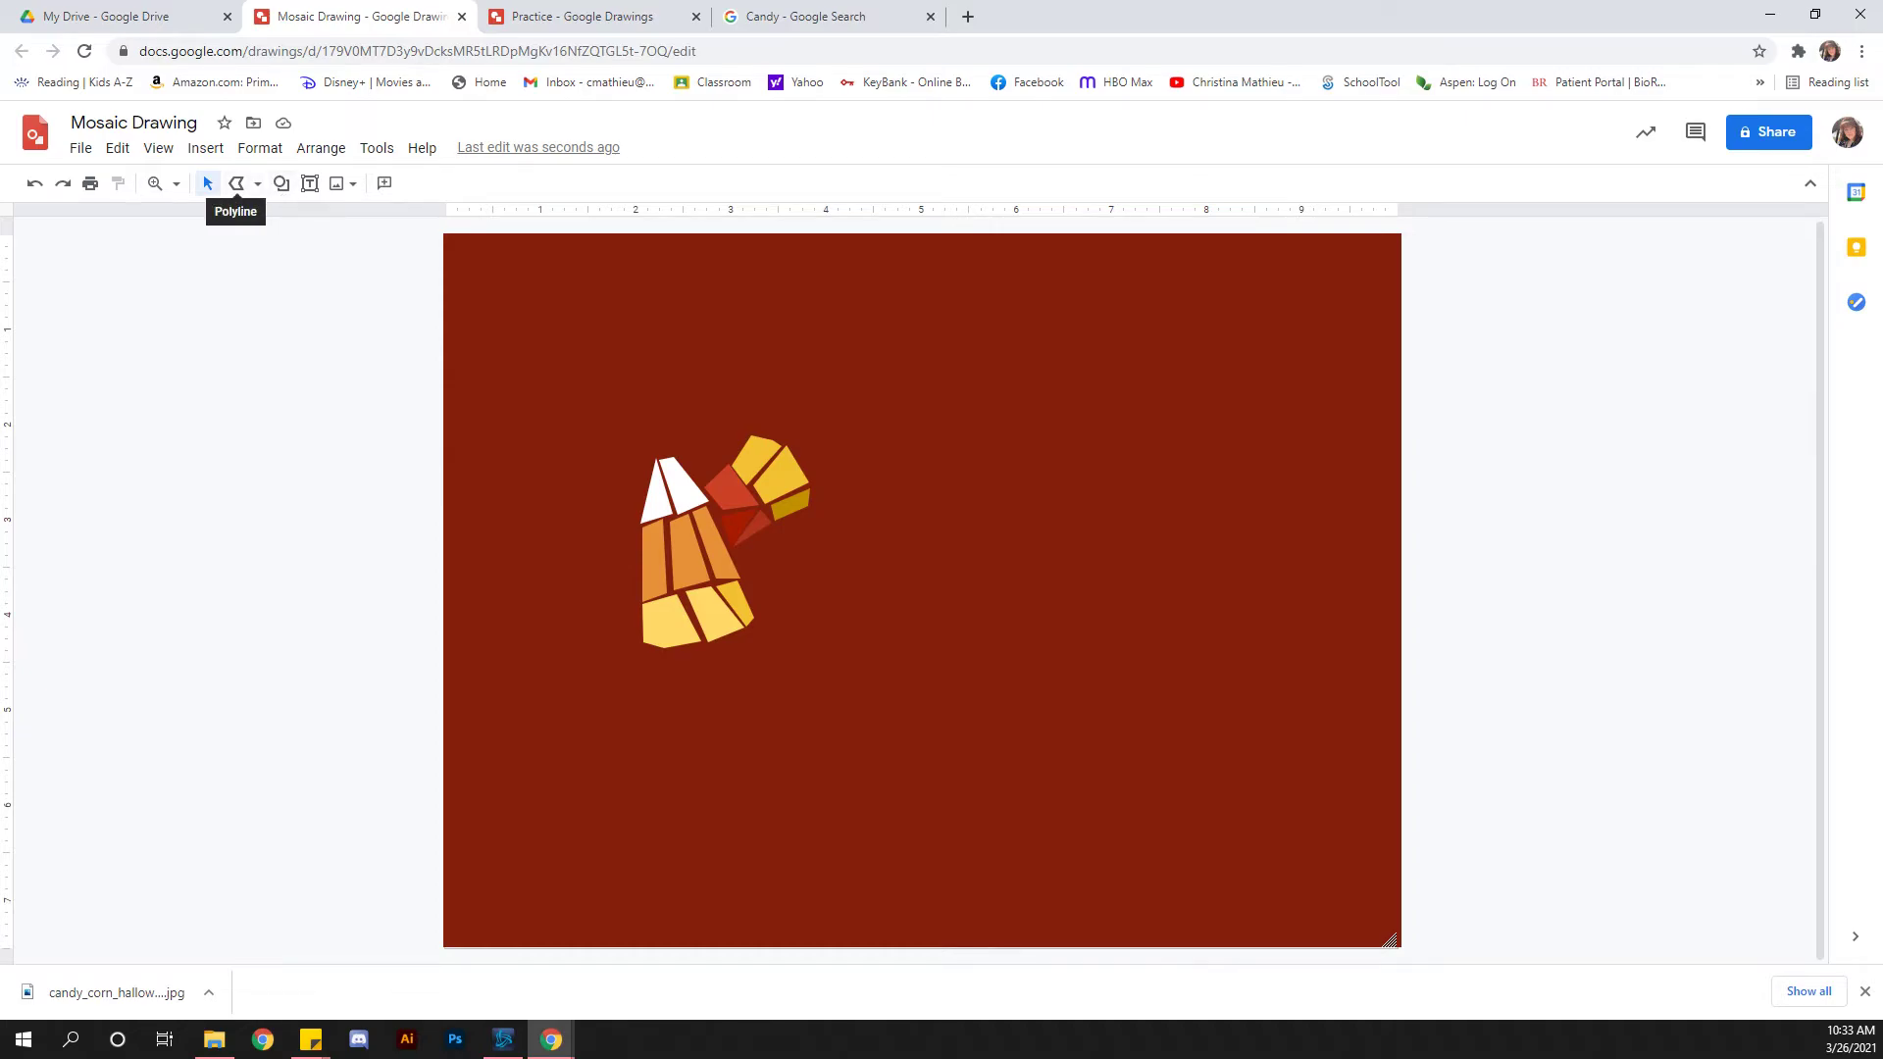
# - Trace a closed polyline around the combined outline of both candy corn pieces, covering all the mosaic tiles
pyautogui.click(257, 183)
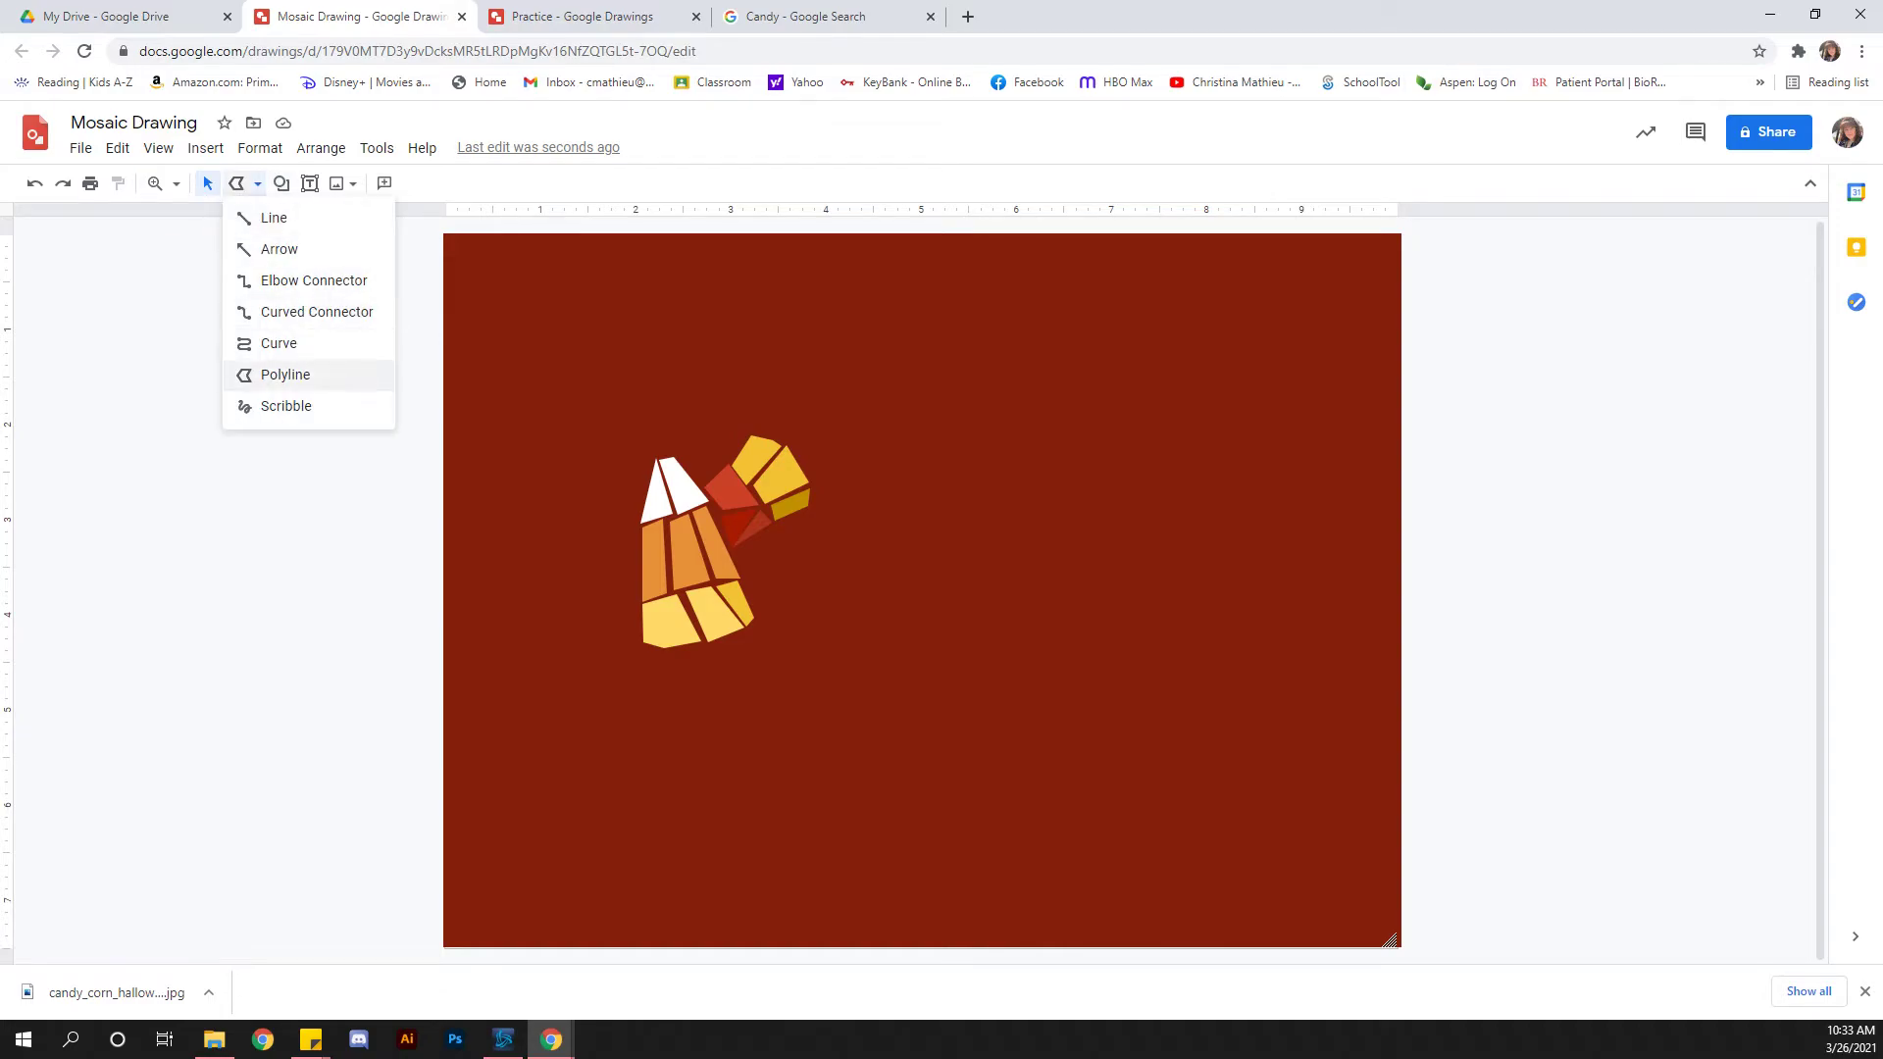
pyautogui.click(283, 374)
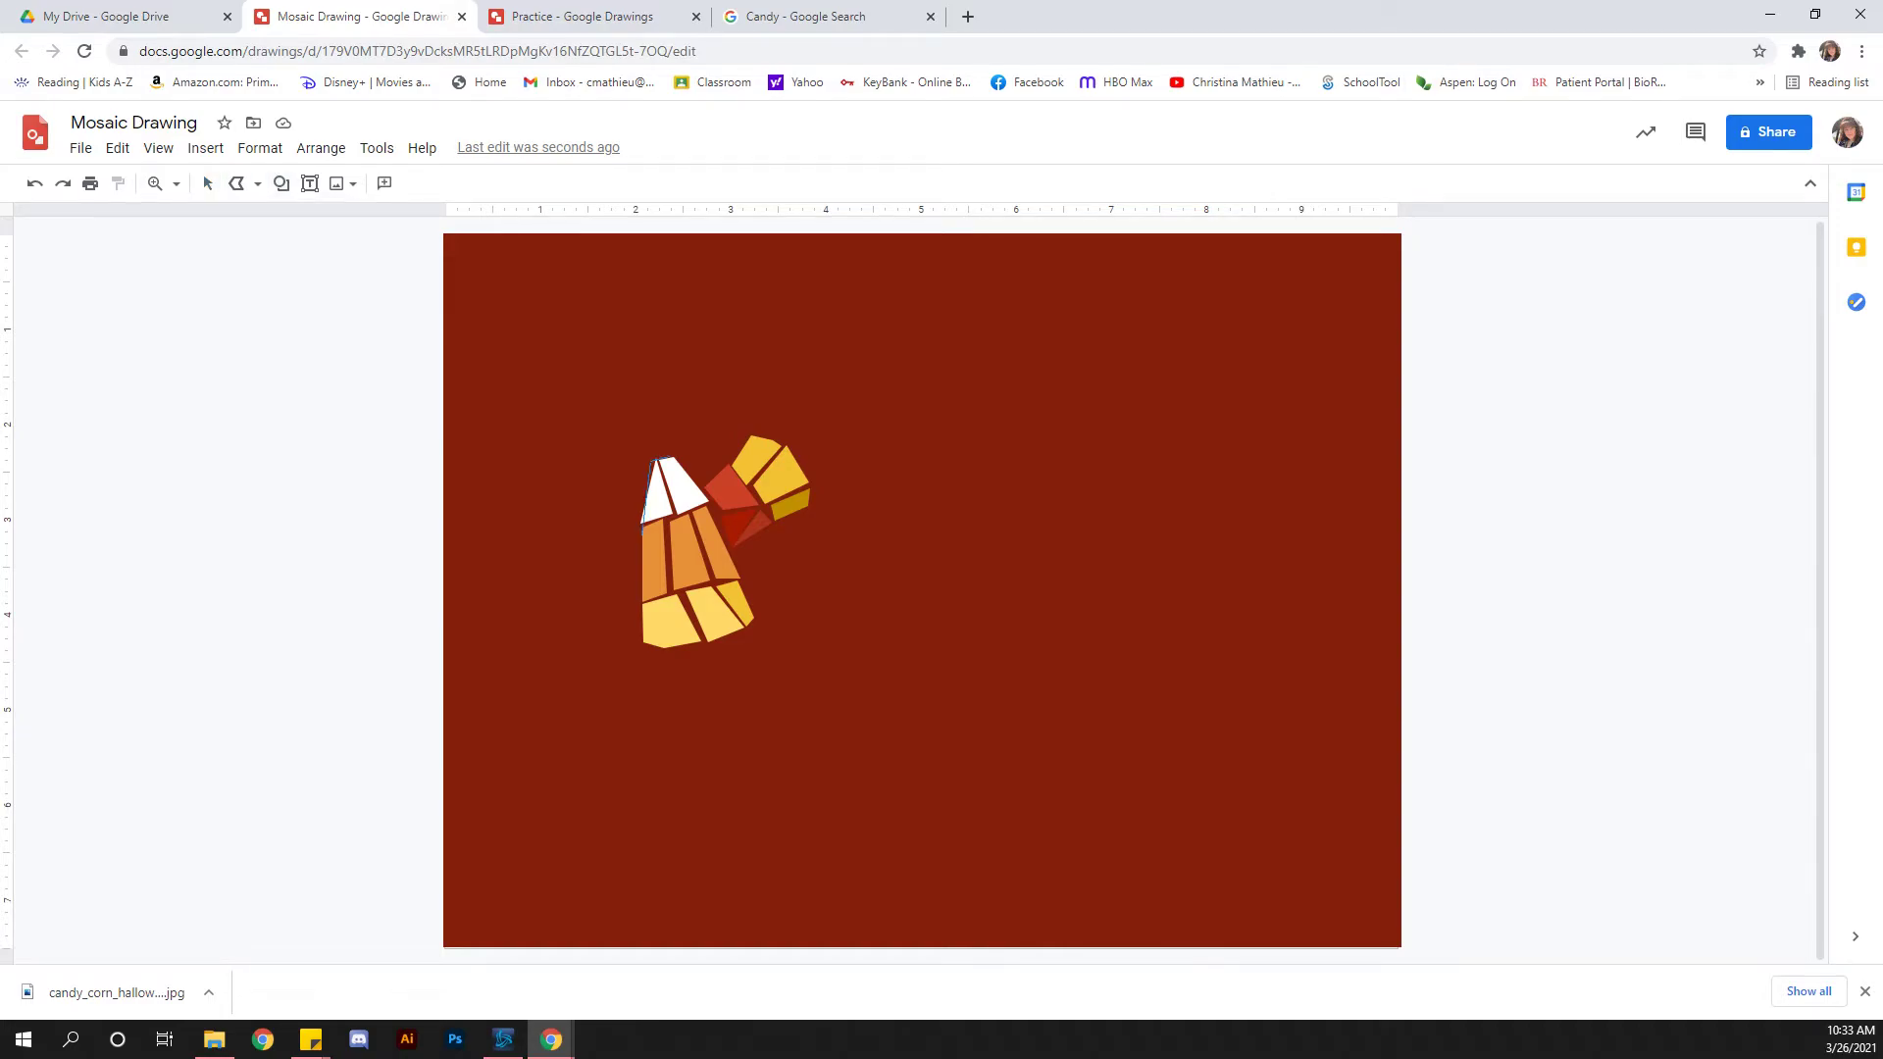
pyautogui.click(642, 520)
pyautogui.click(645, 650)
pyautogui.click(706, 649)
pyautogui.click(736, 552)
pyautogui.click(785, 444)
pyautogui.click(702, 485)
pyautogui.click(671, 457)
# - Make the traced candy corn silhouette's outline transparent and fill it dark orange
pyautogui.click(415, 184)
pyautogui.click(481, 220)
pyautogui.click(386, 184)
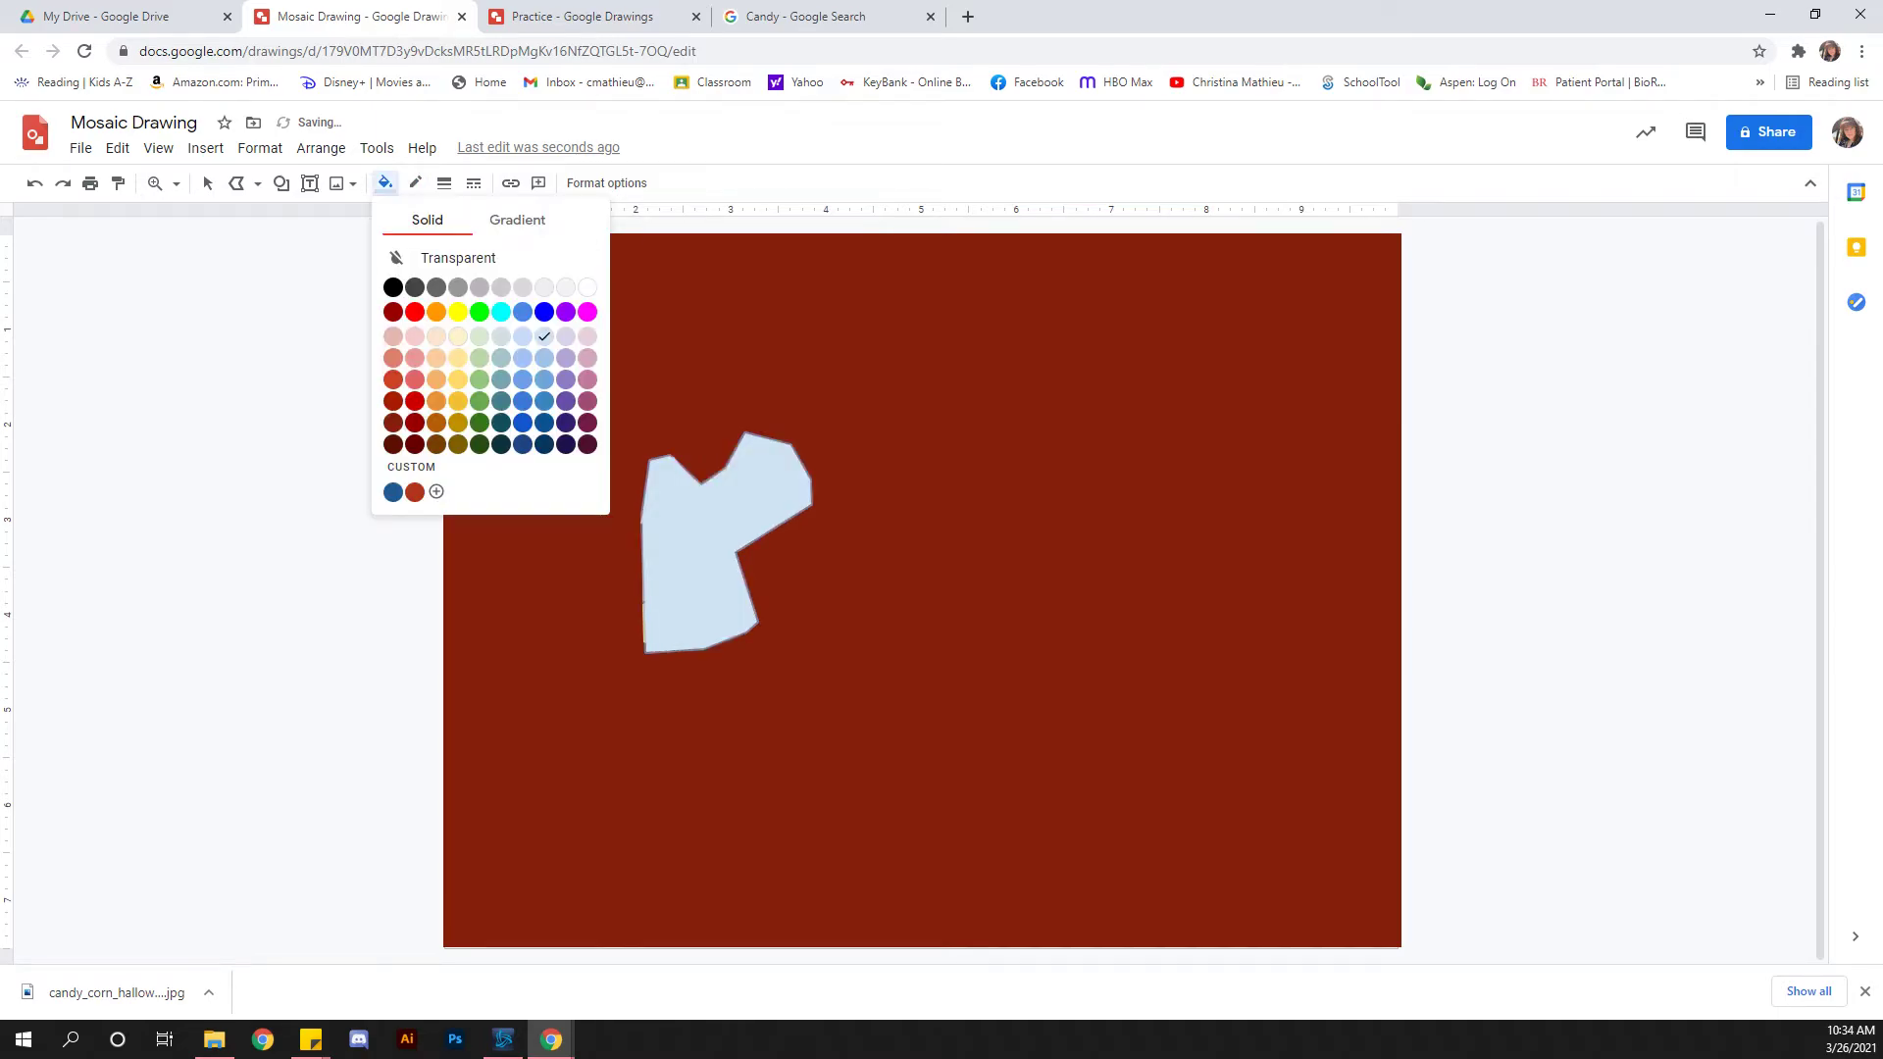
pyautogui.click(437, 423)
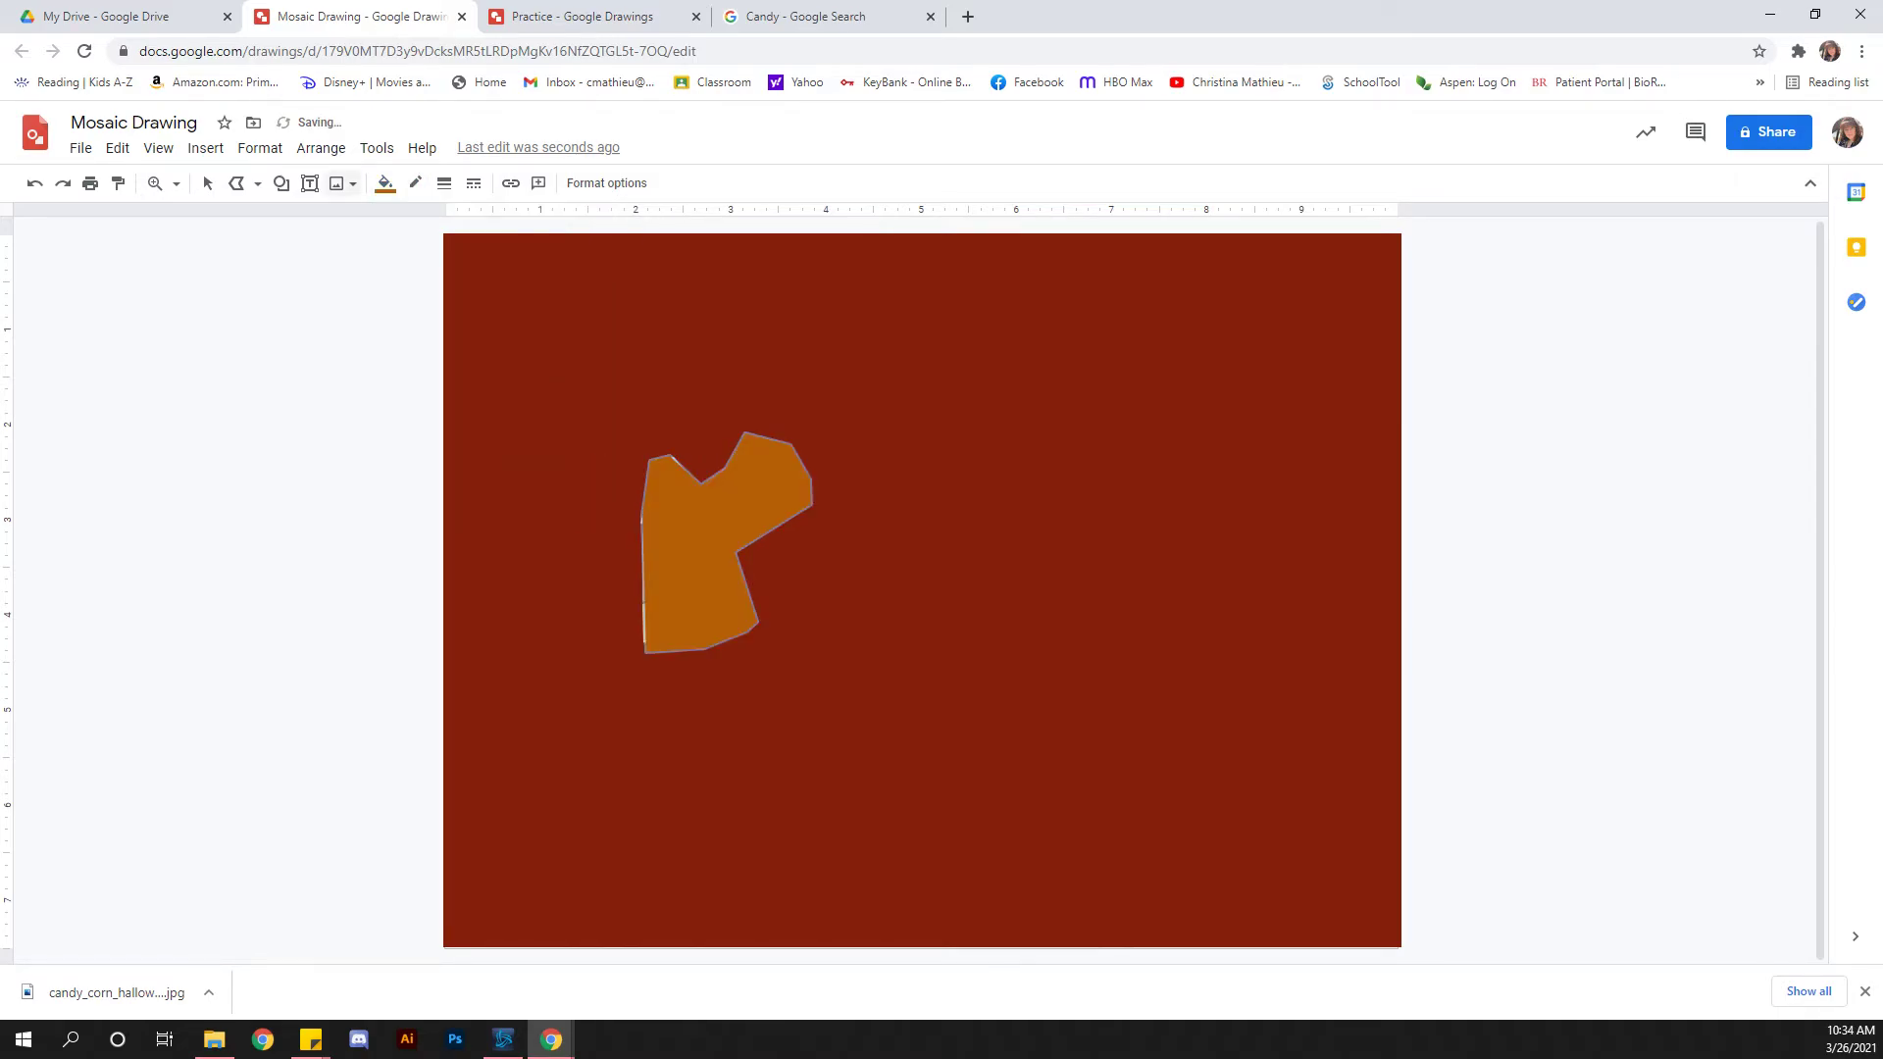
# - Send the dark orange silhouette backward one level, and send it all the way to the back of the drawing
pyautogui.click(321, 147)
pyautogui.moveTo(345, 184)
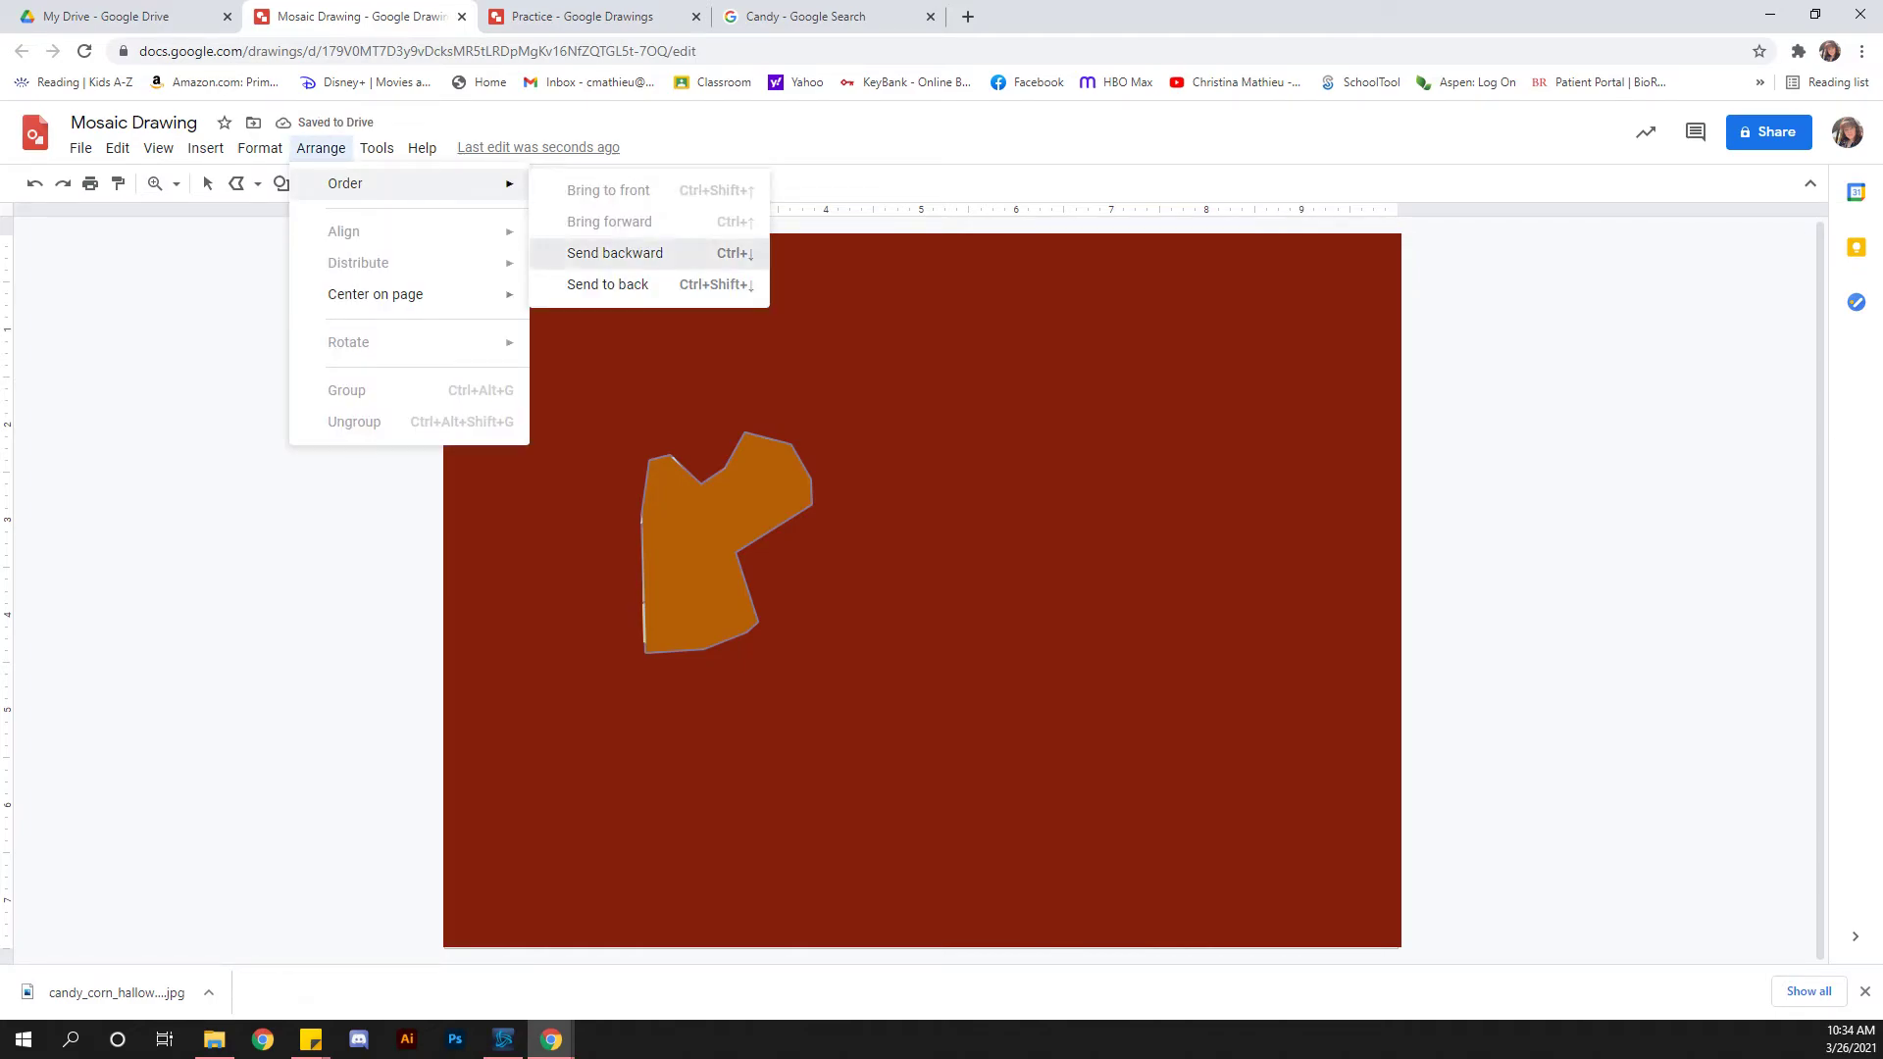
pyautogui.click(615, 253)
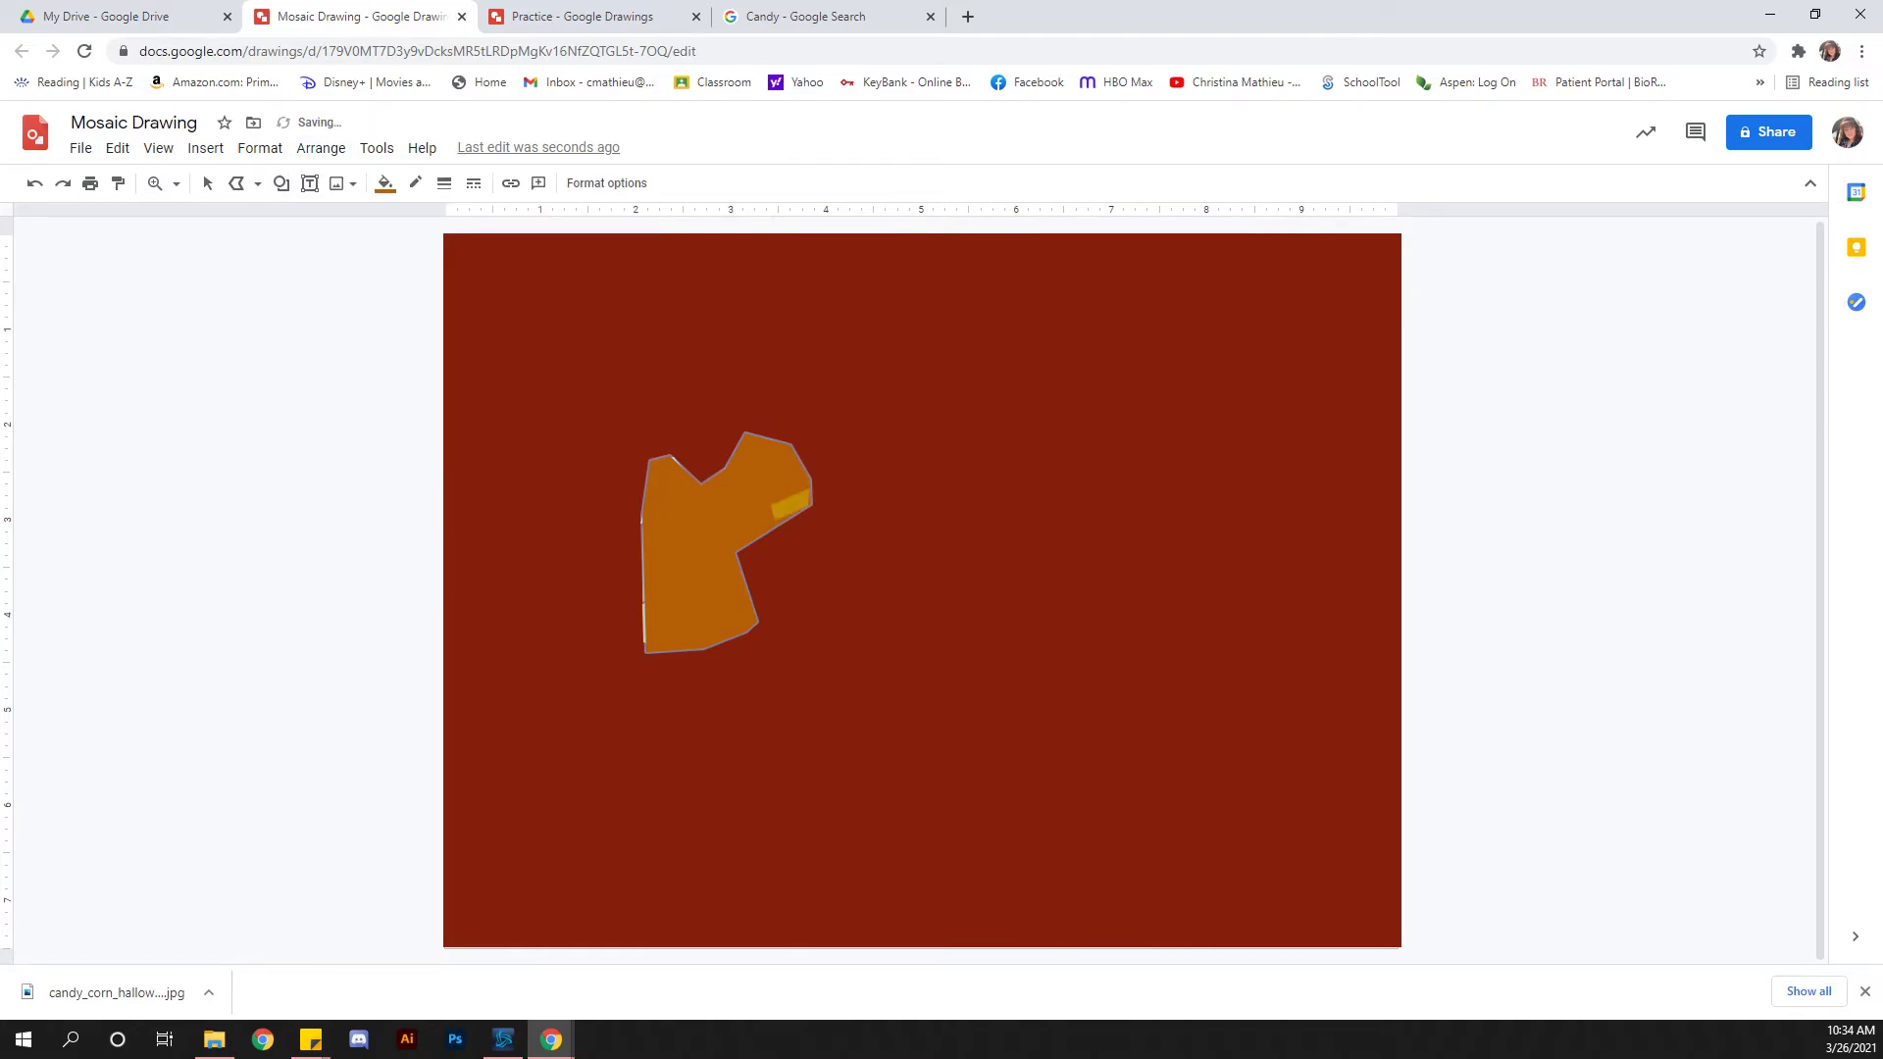
pyautogui.click(320, 147)
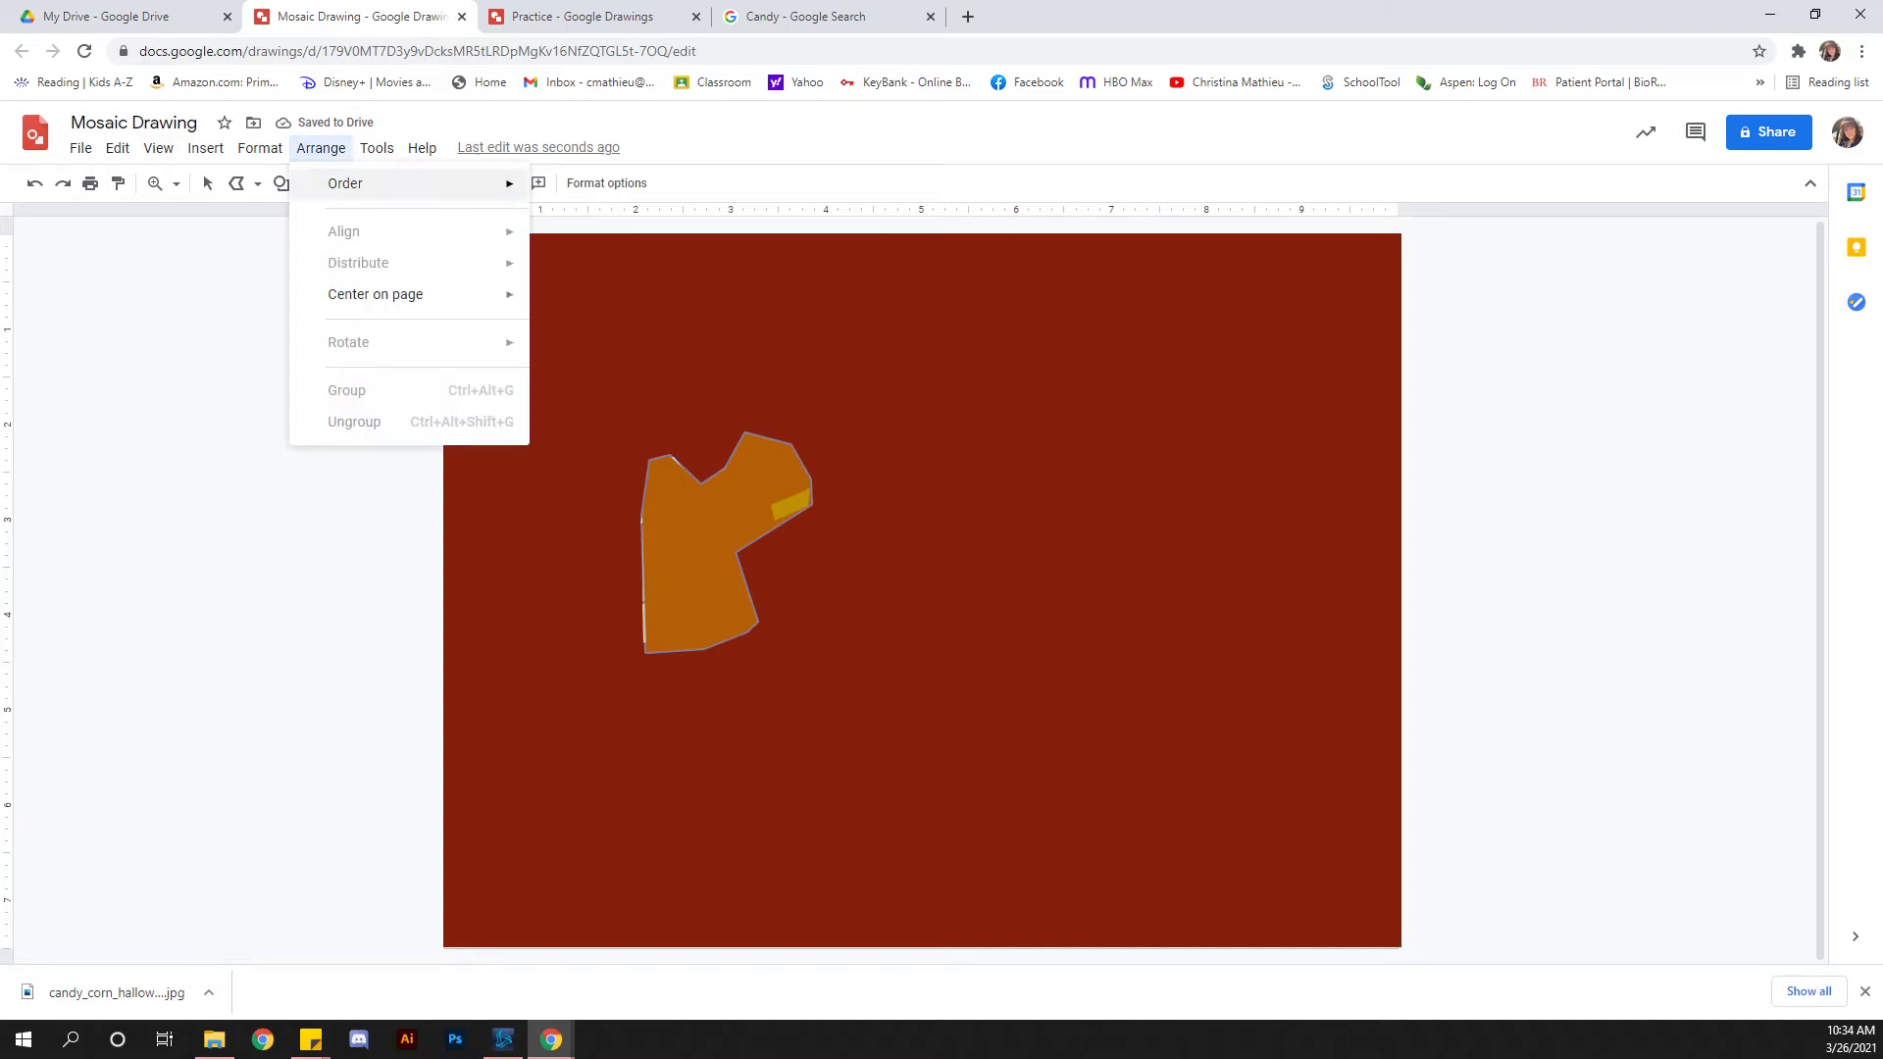
pyautogui.moveTo(345, 183)
pyautogui.click(609, 283)
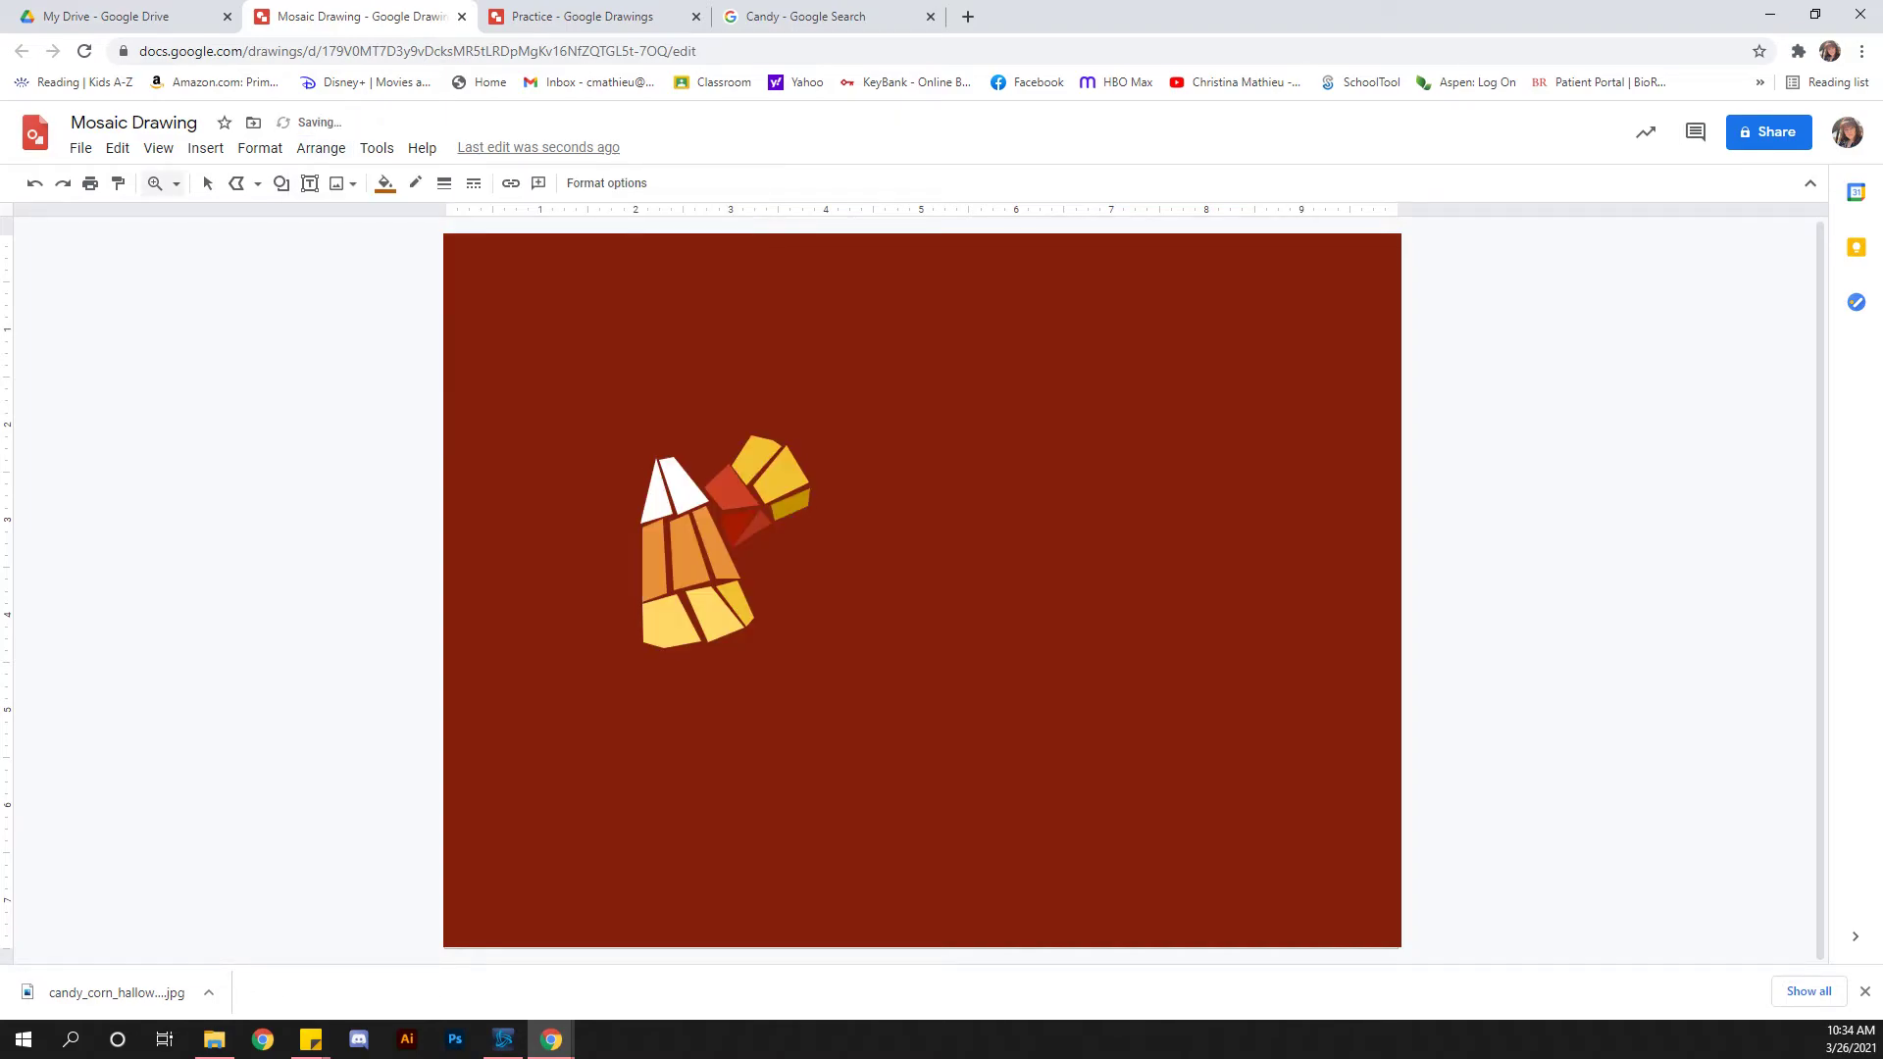
# - Send the dark red background rectangle to the back, behind the dark orange silhouette, and deselect it
pyautogui.click(207, 183)
pyautogui.click(549, 343)
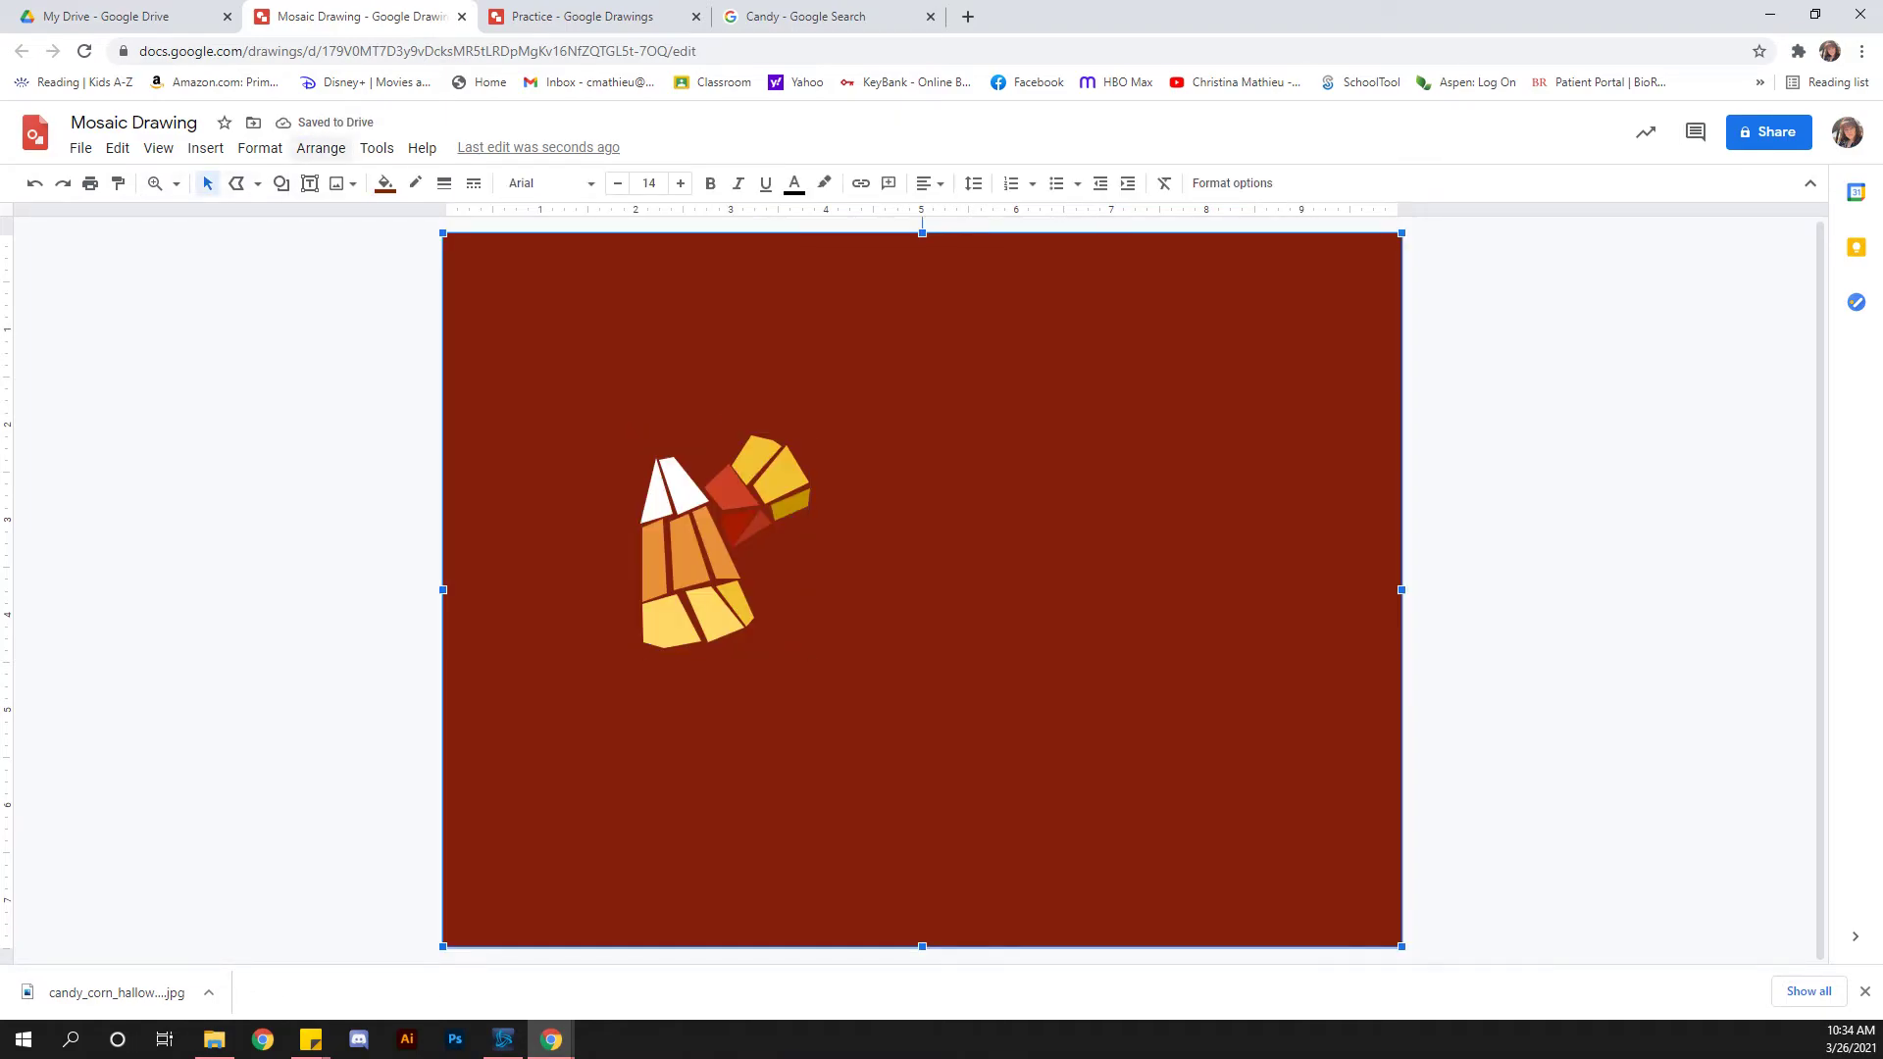
pyautogui.click(321, 147)
pyautogui.moveTo(346, 184)
pyautogui.click(610, 282)
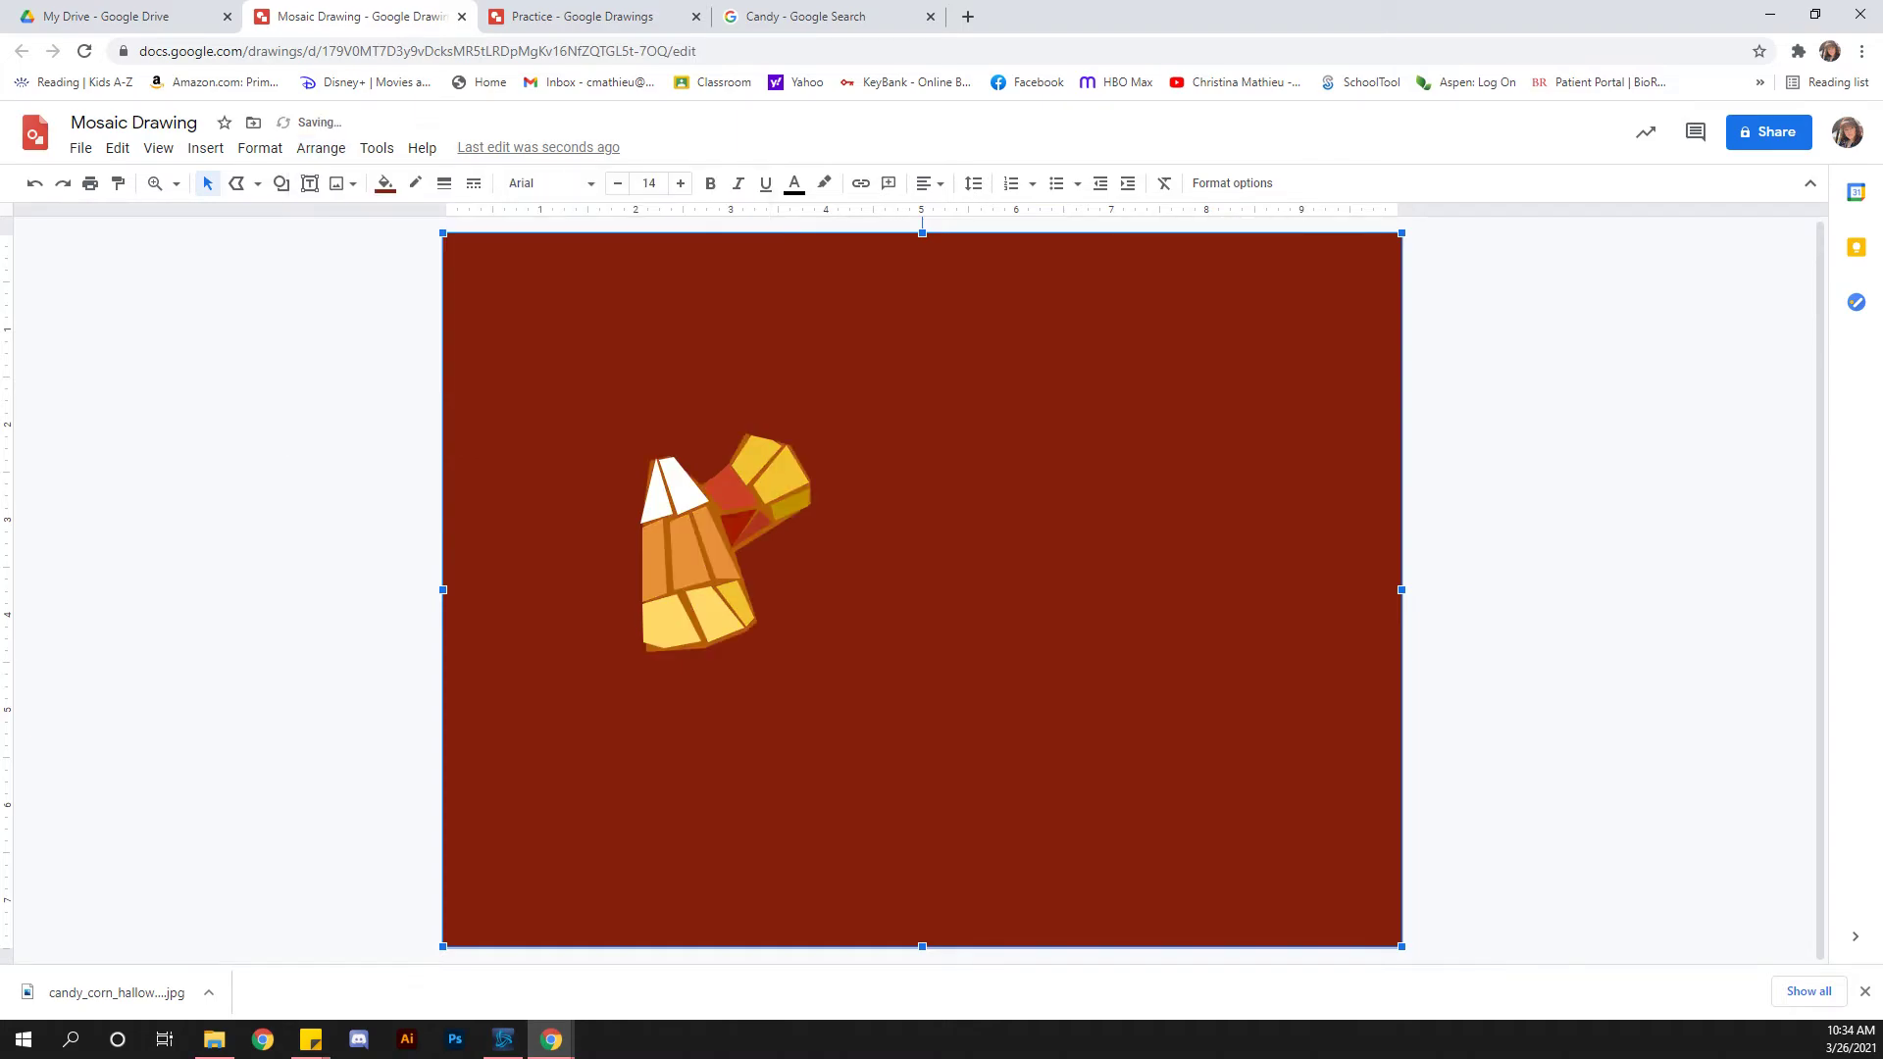
pyautogui.press('Escape')
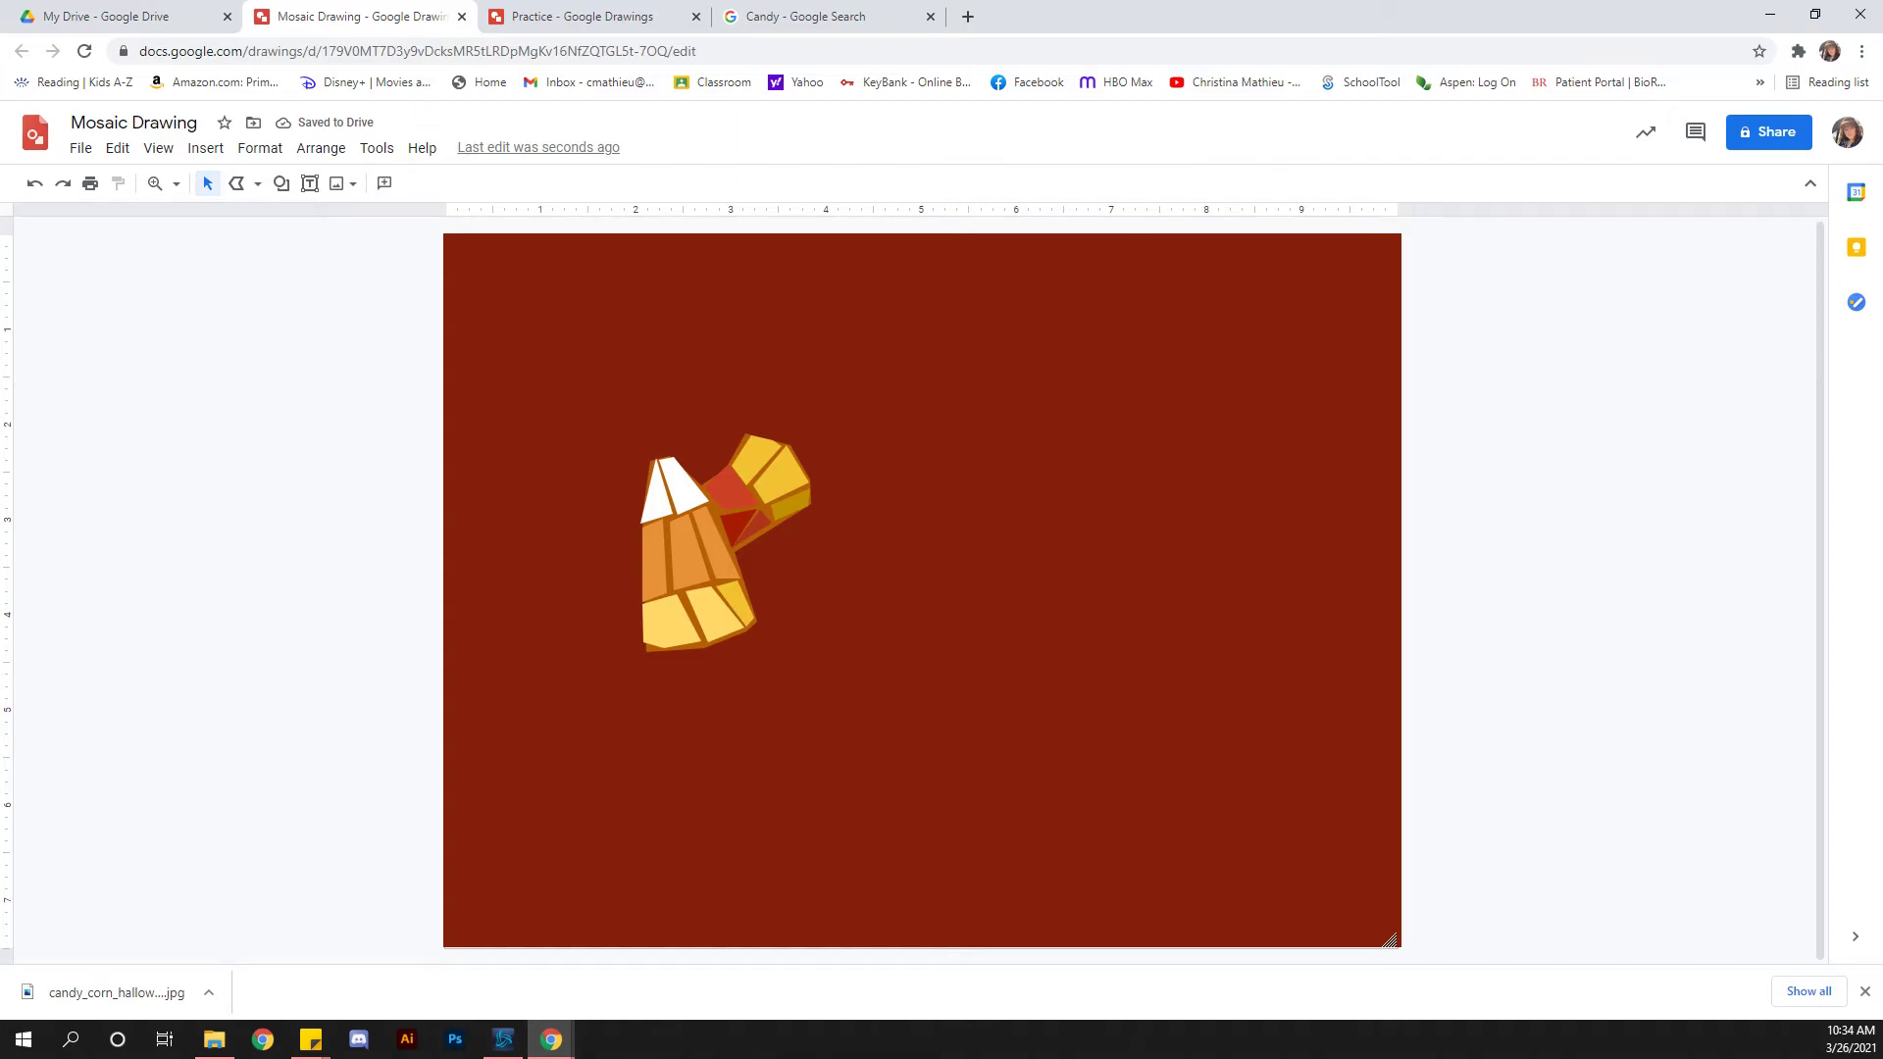
# - Change the background rectangle's fill to black
pyautogui.click(922, 590)
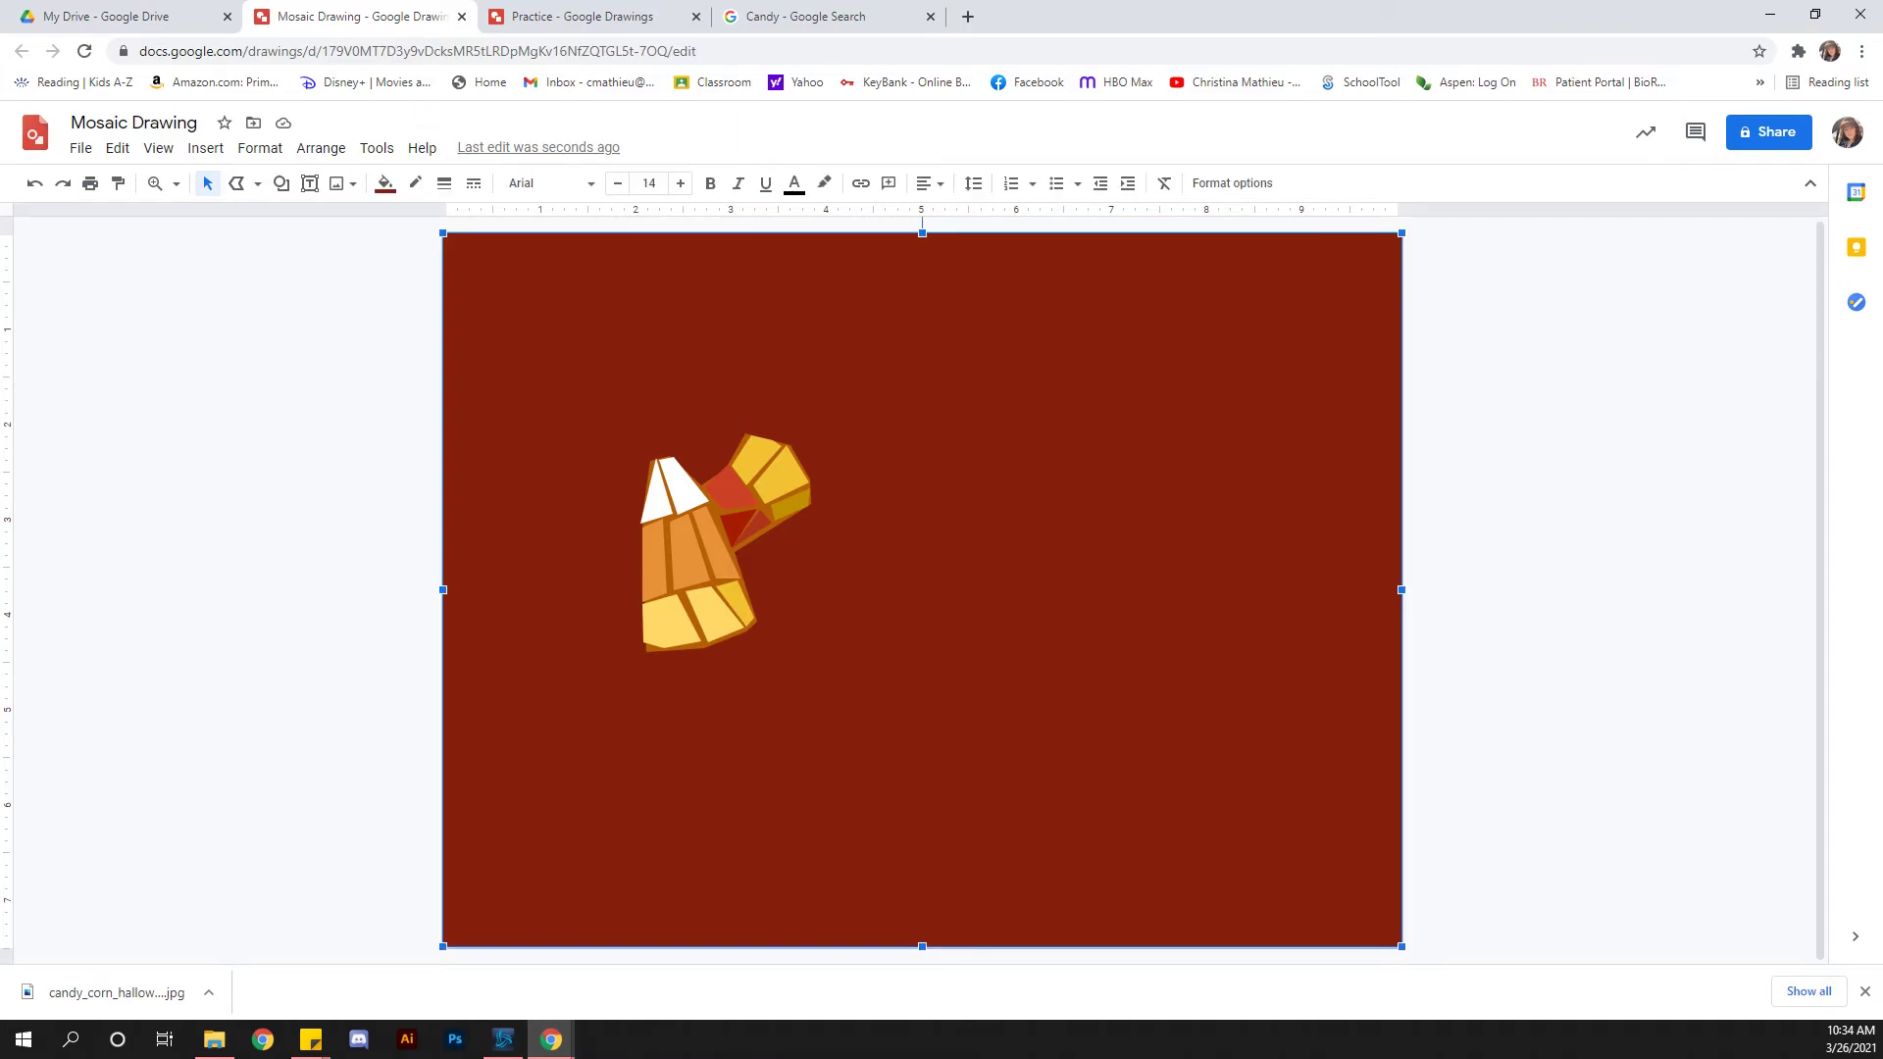
pyautogui.click(385, 183)
pyautogui.click(388, 286)
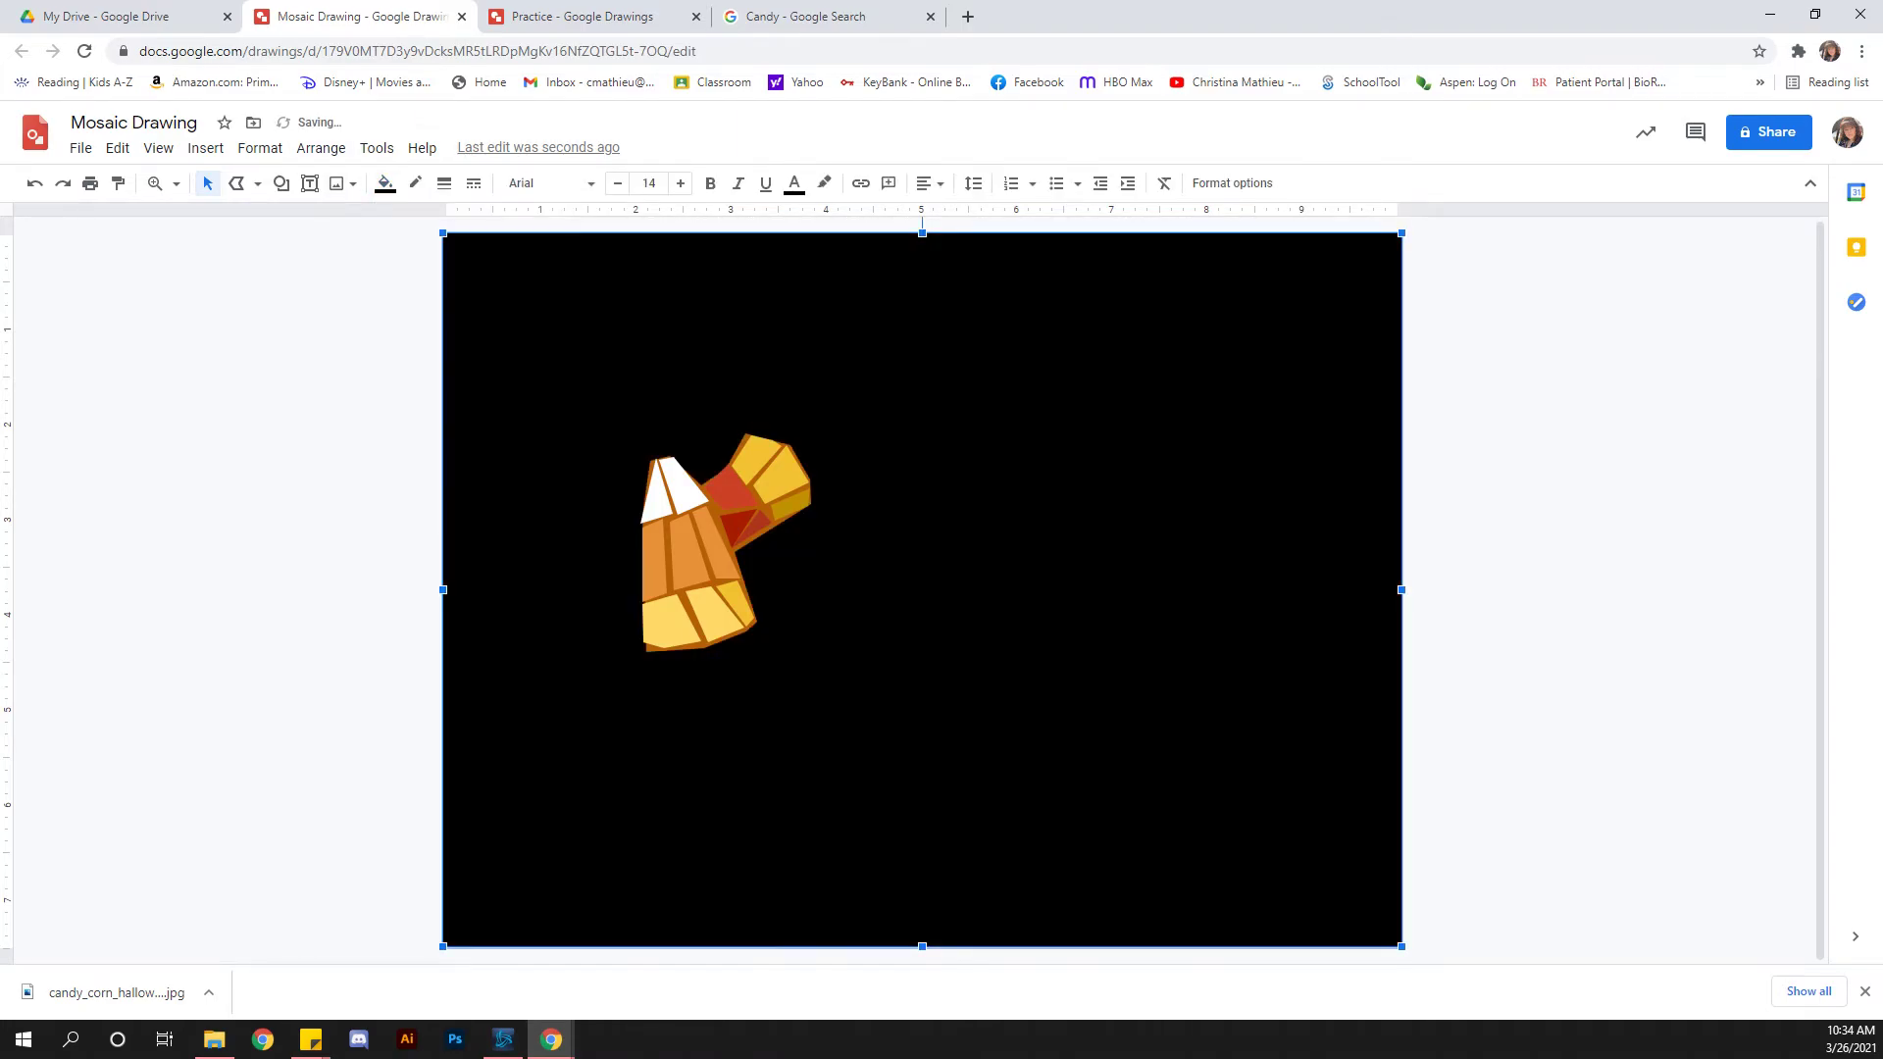
# - Delete the dark orange silhouette from behind the mosaic tiles
pyautogui.click(718, 547)
pyautogui.click(731, 490)
pyautogui.click(717, 513)
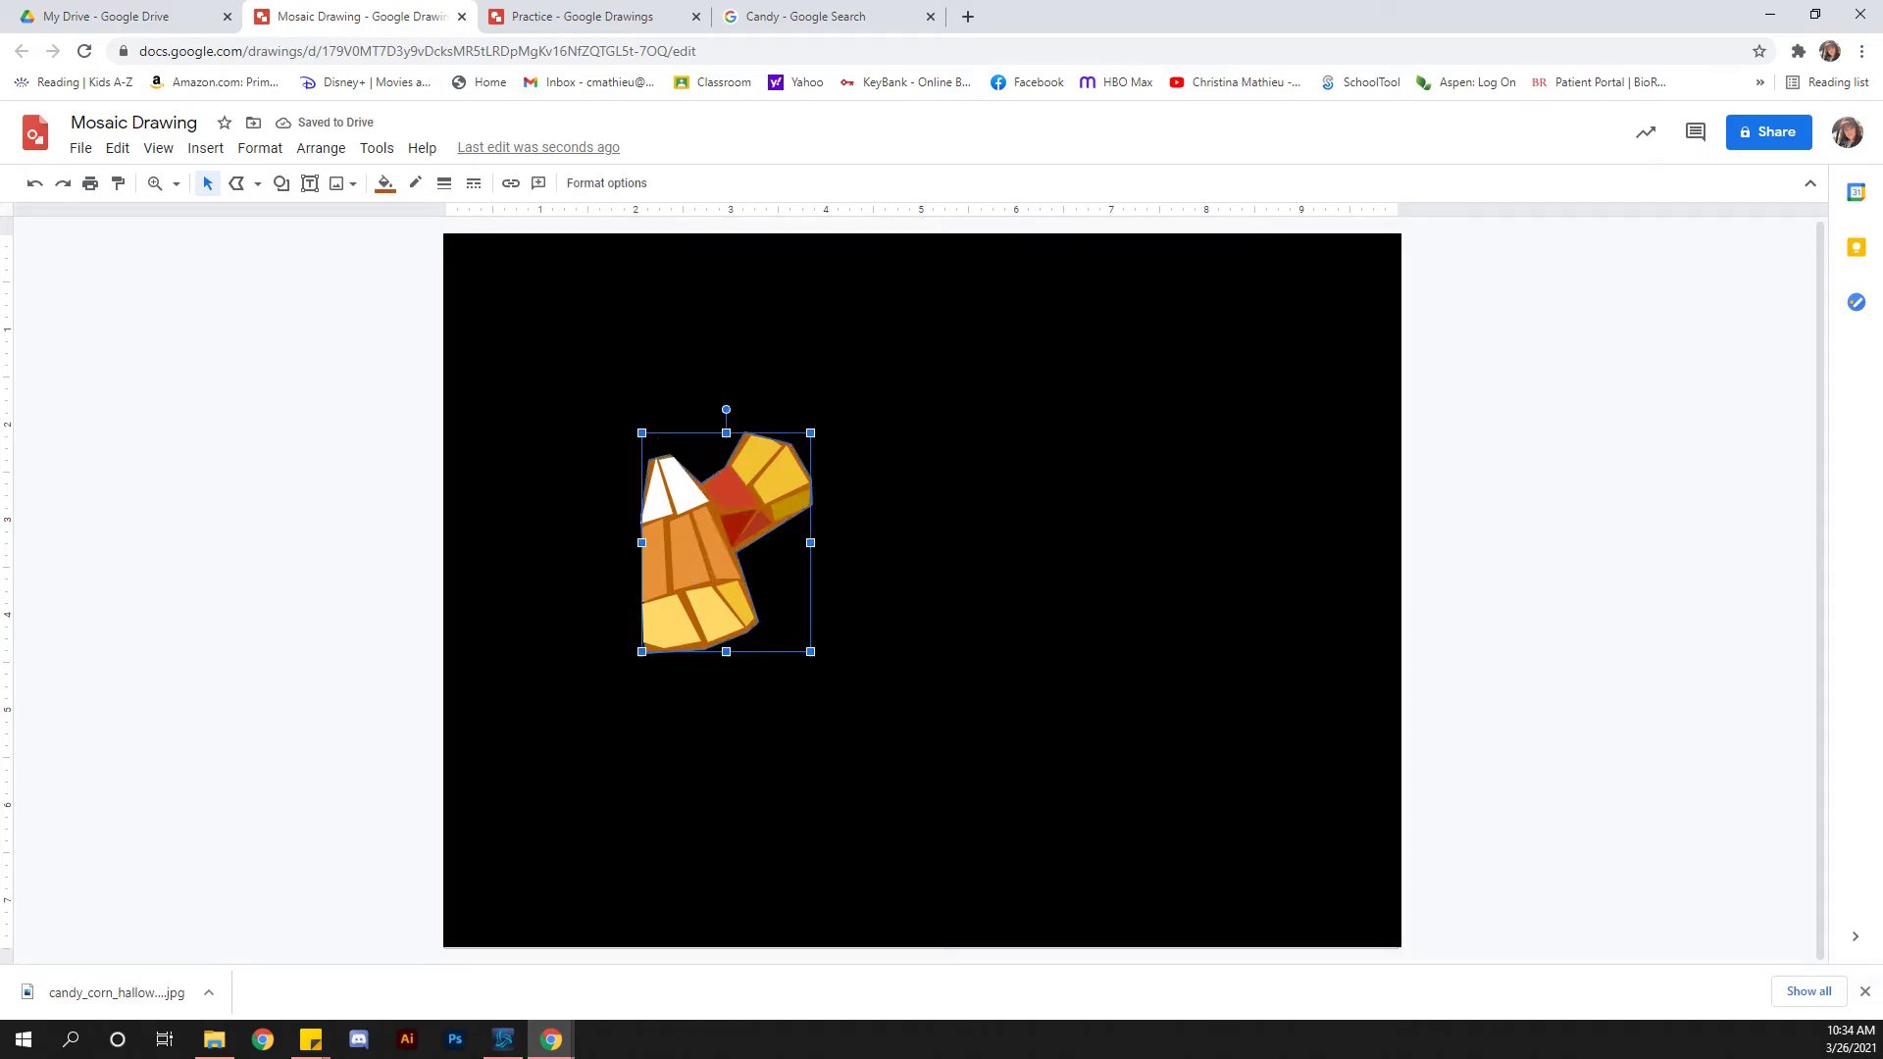
pyautogui.press('Delete')
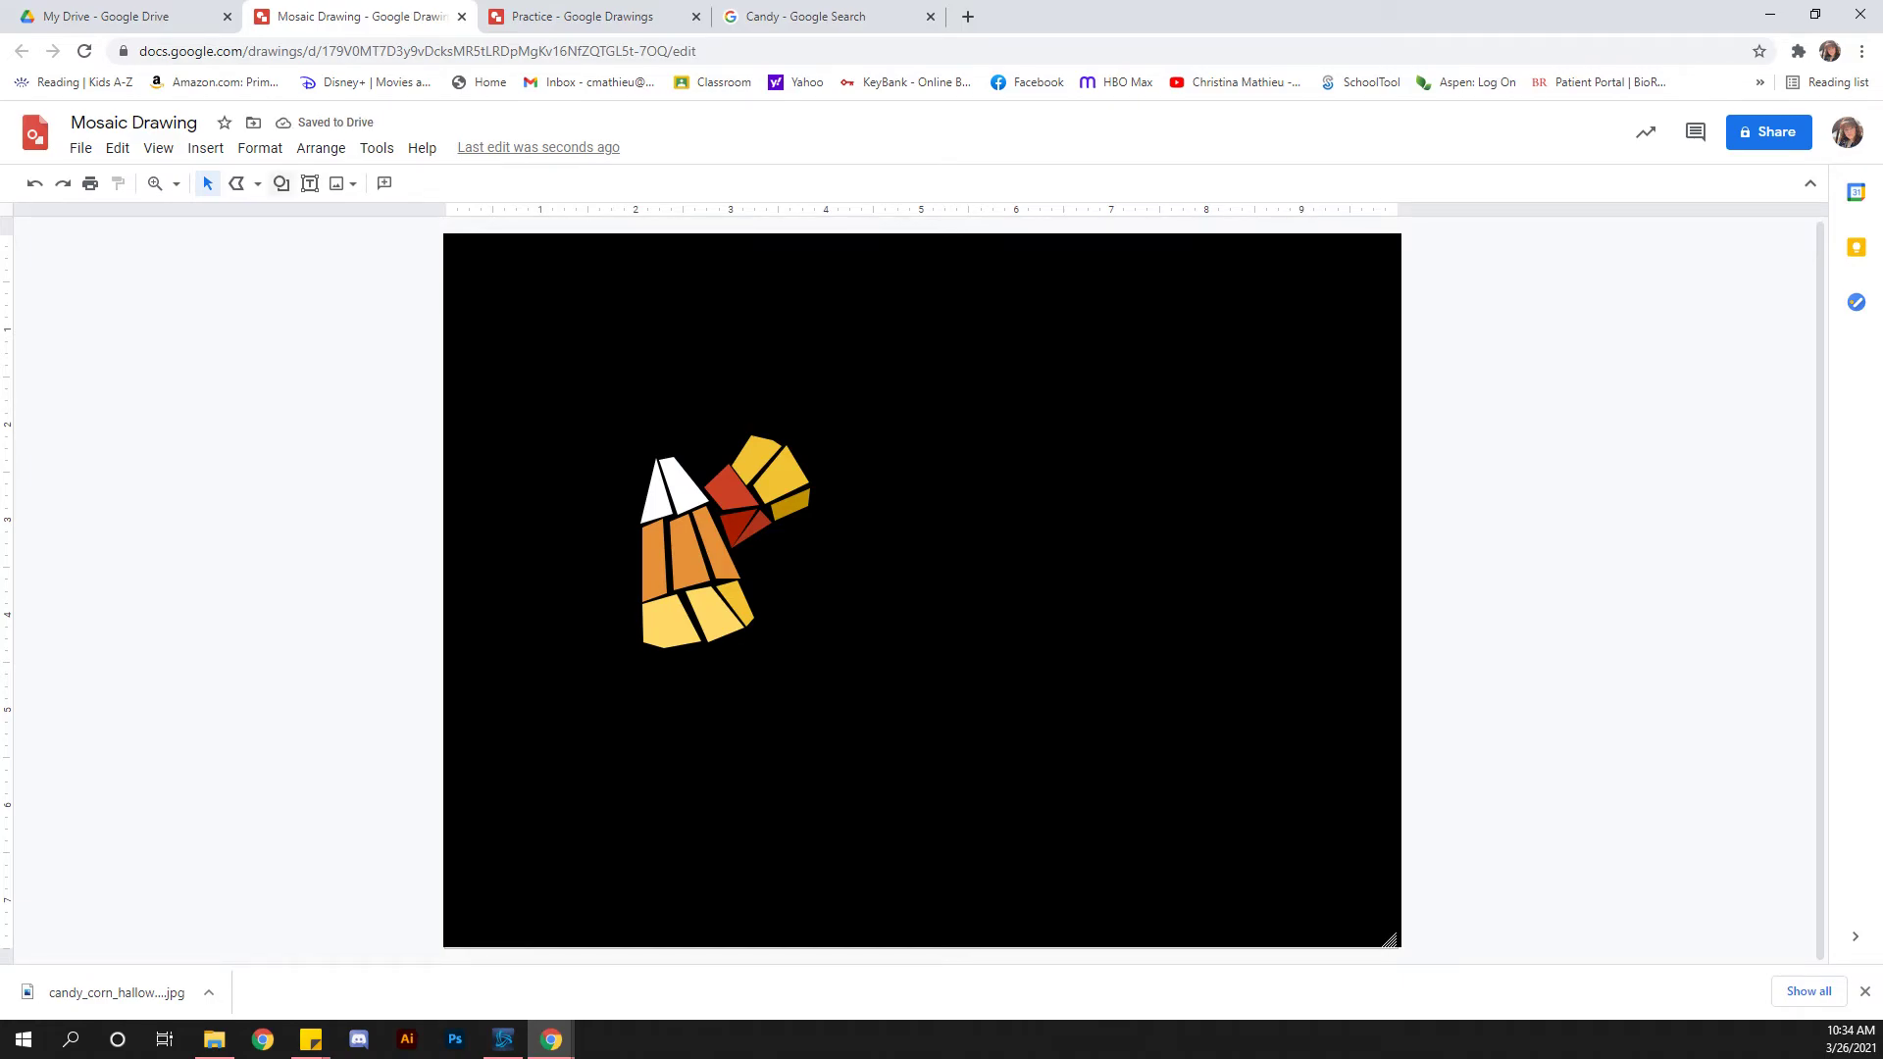
pyautogui.click(257, 183)
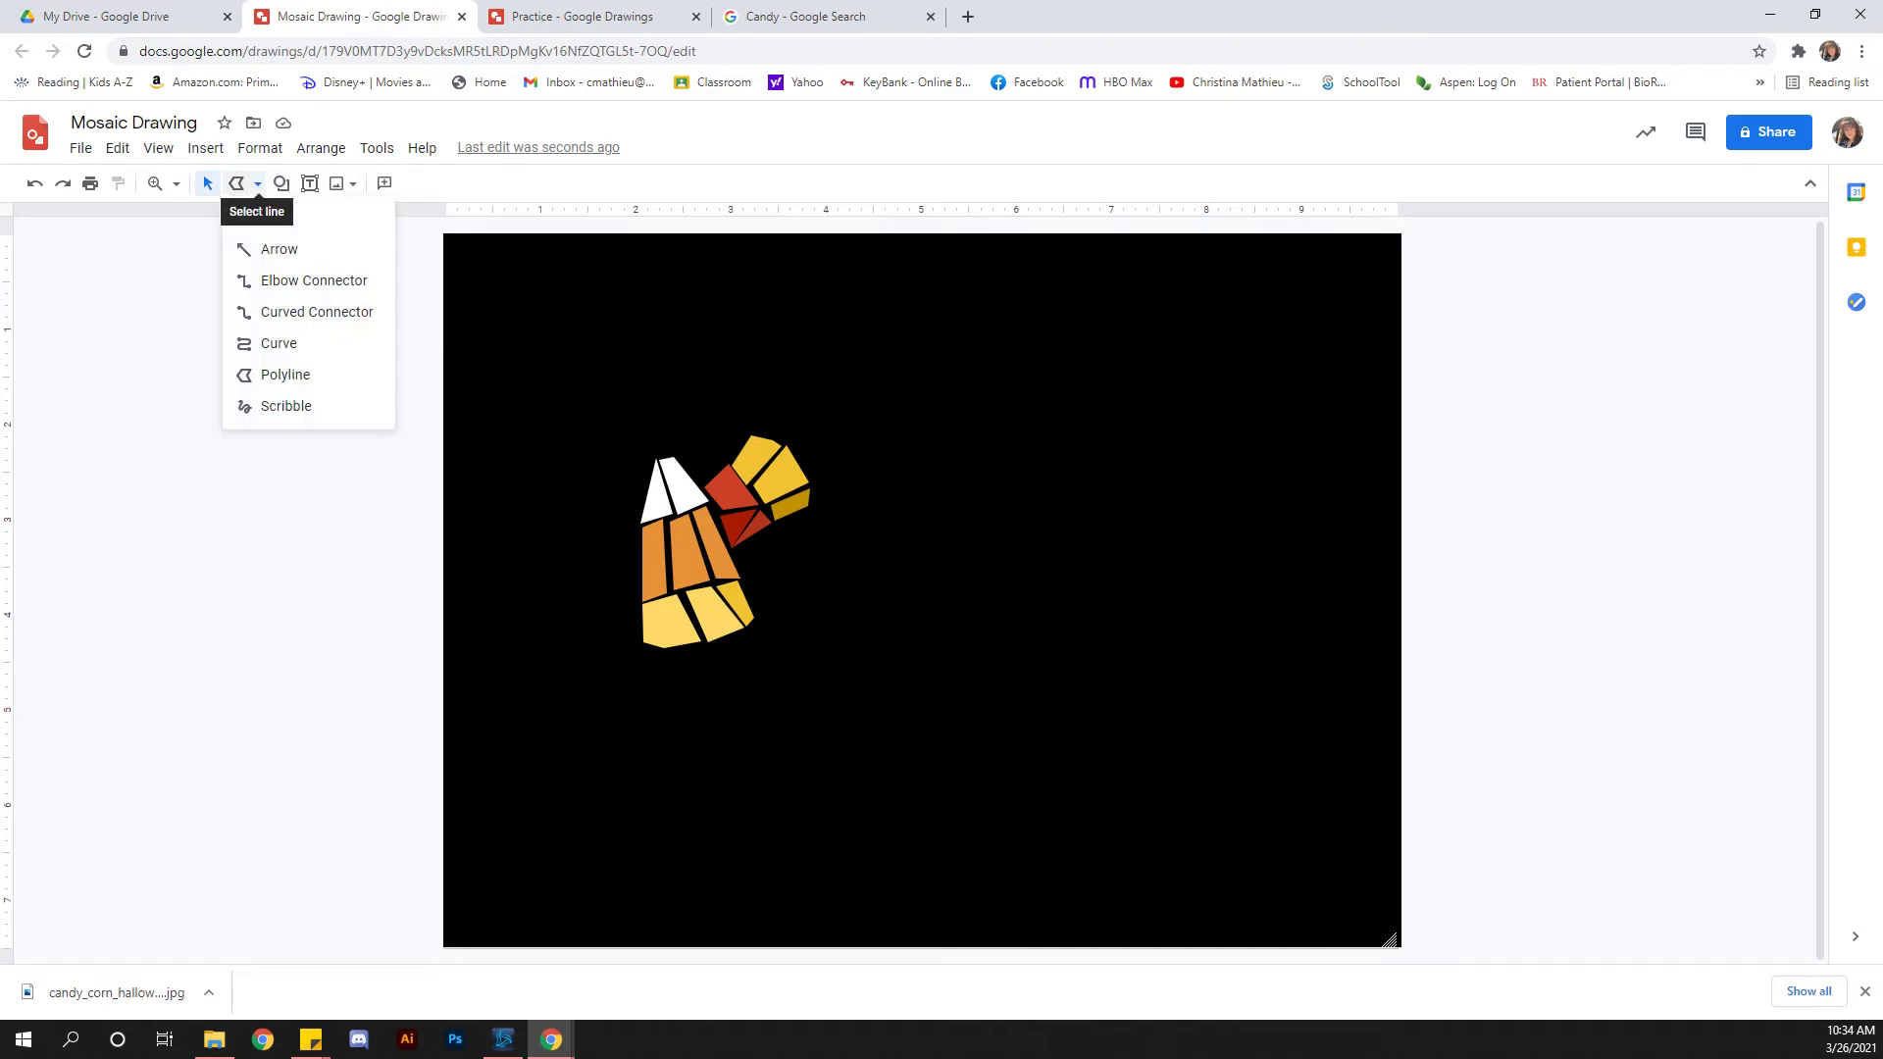
pyautogui.click(286, 375)
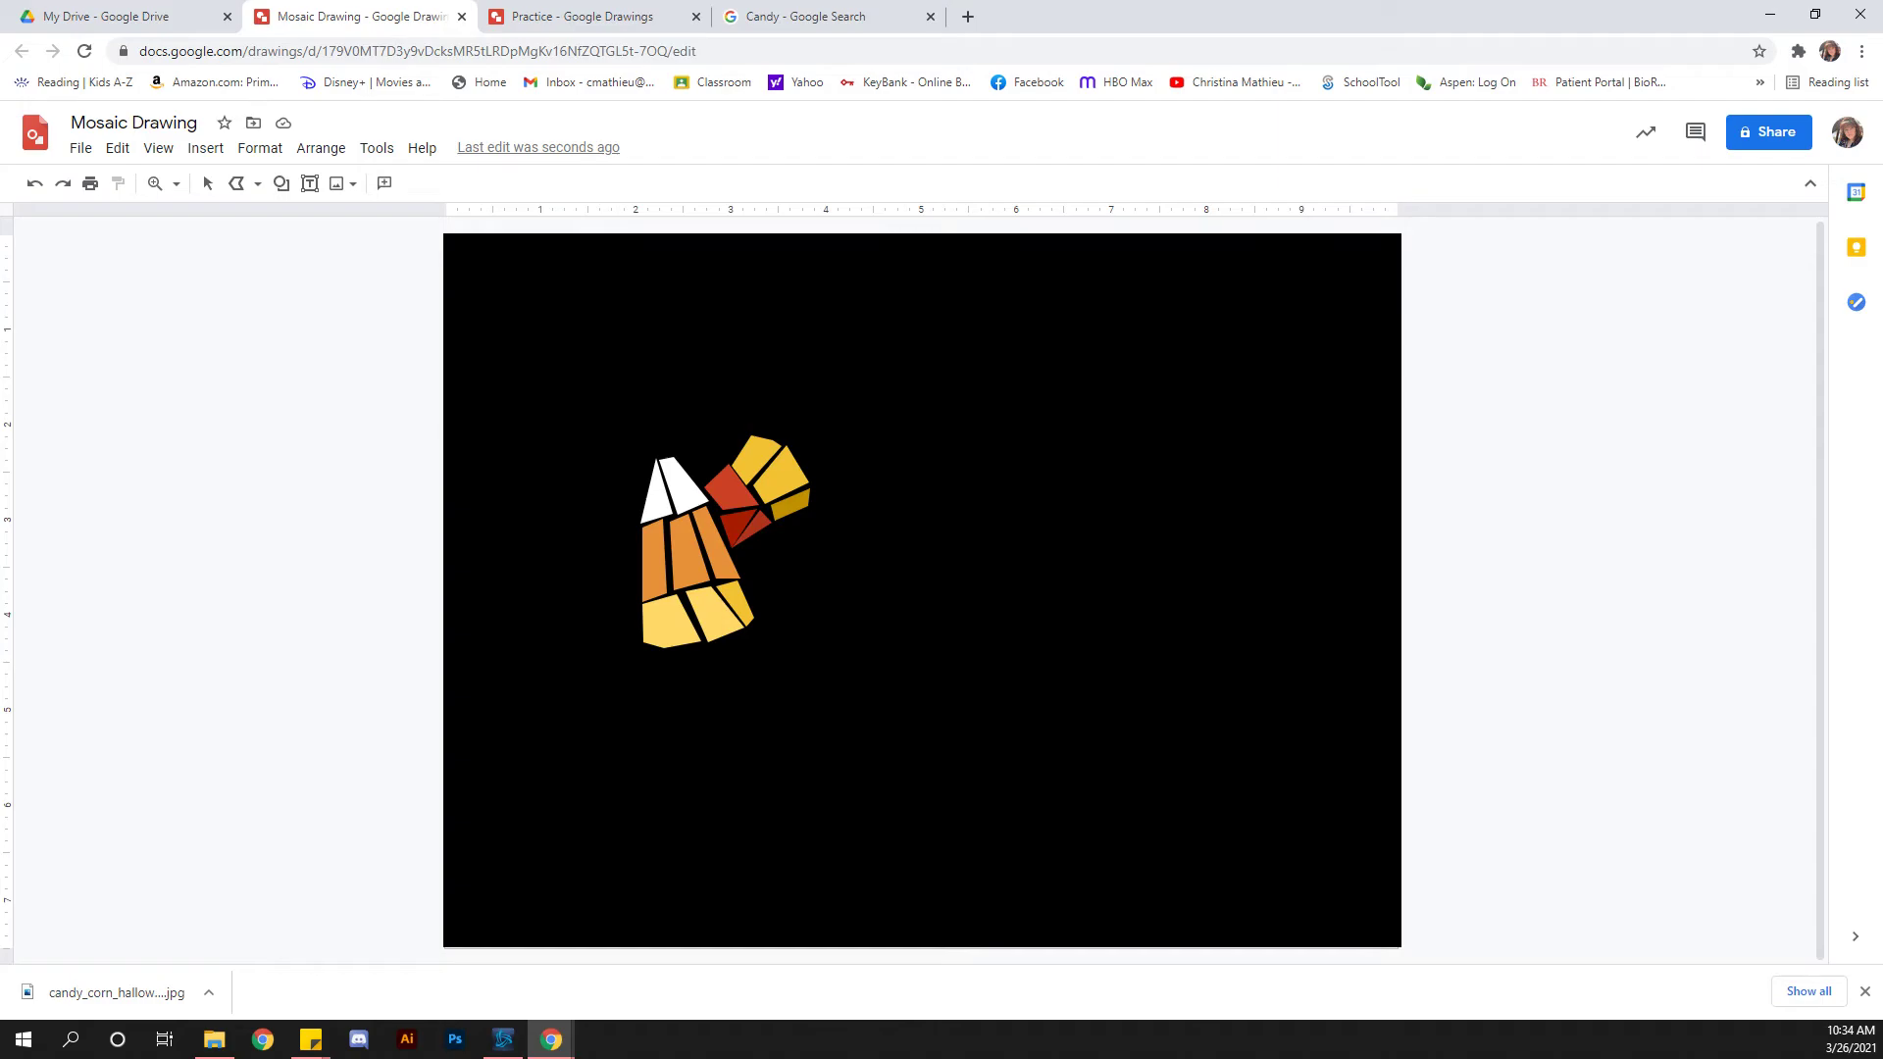
# - Switch to the Practice drawing and examine the blue background behind its balloon mosaic, selecting and deselecting it
pyautogui.hotkey('ctrl', 'Tab')
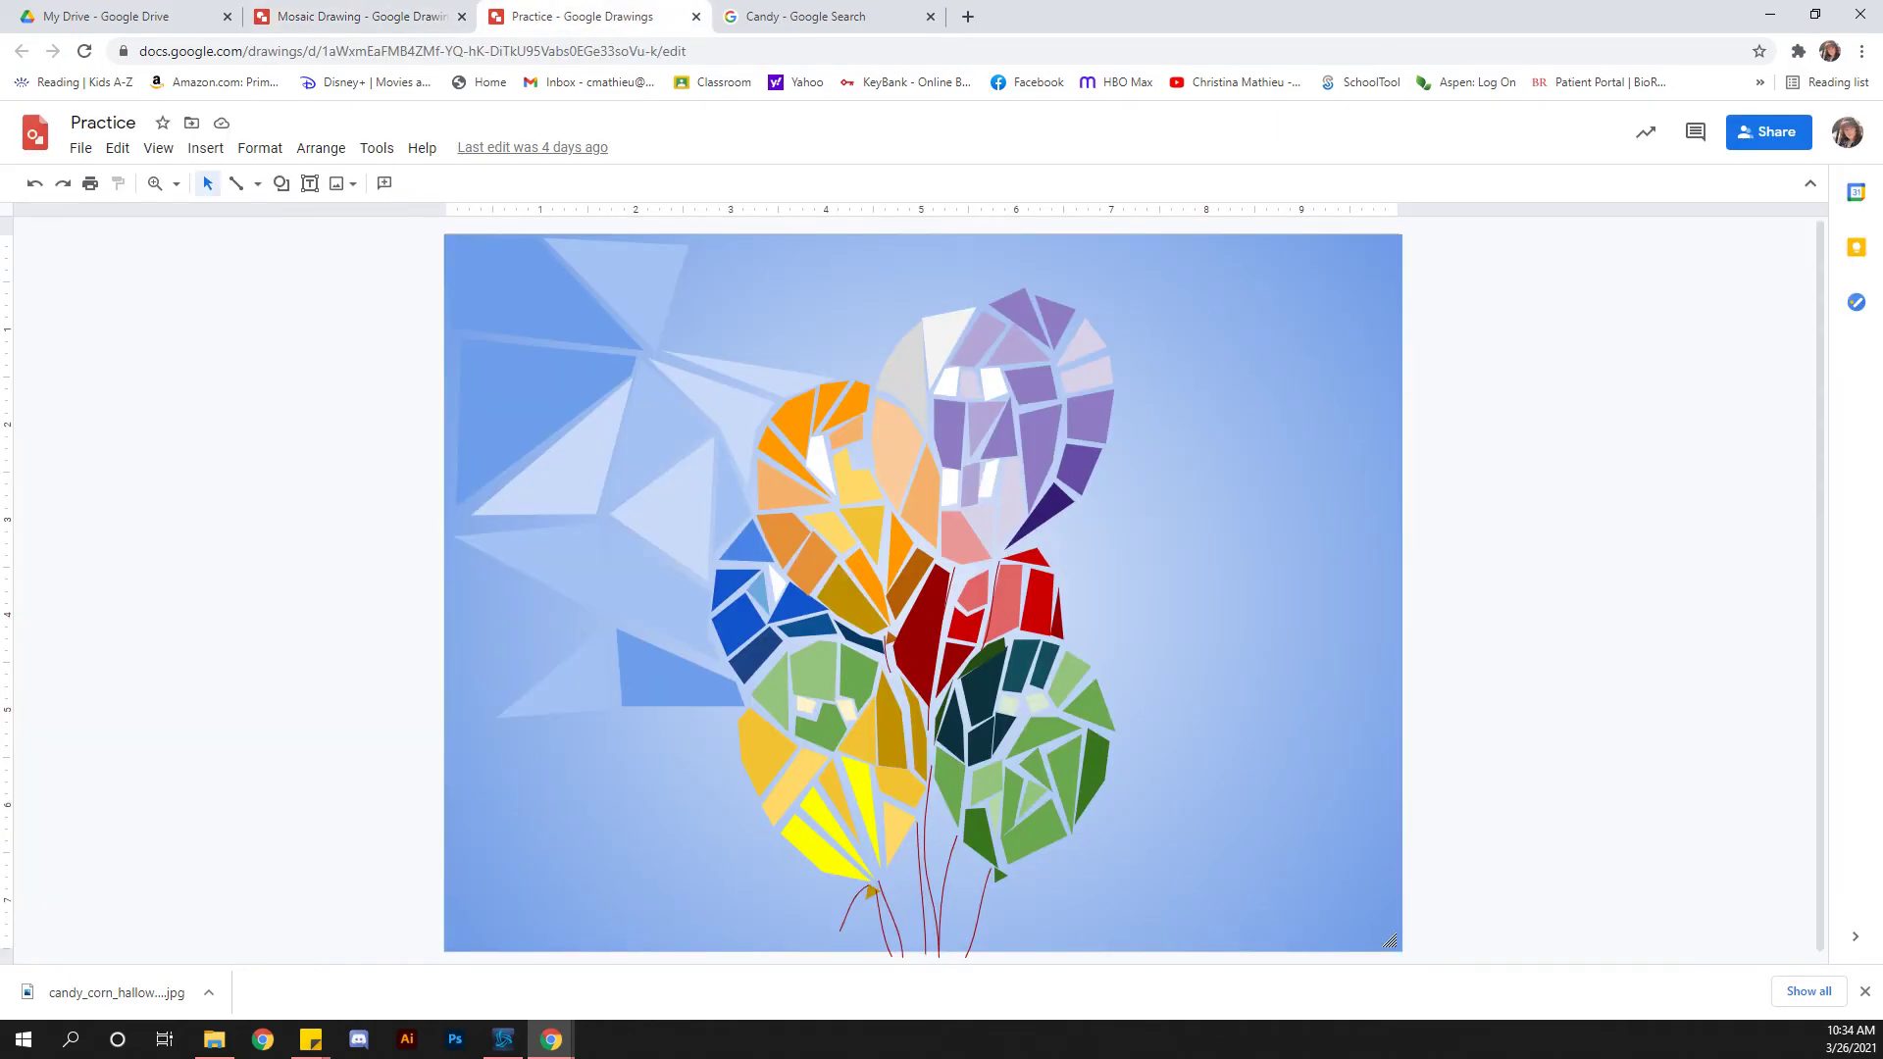
pyautogui.click(1238, 579)
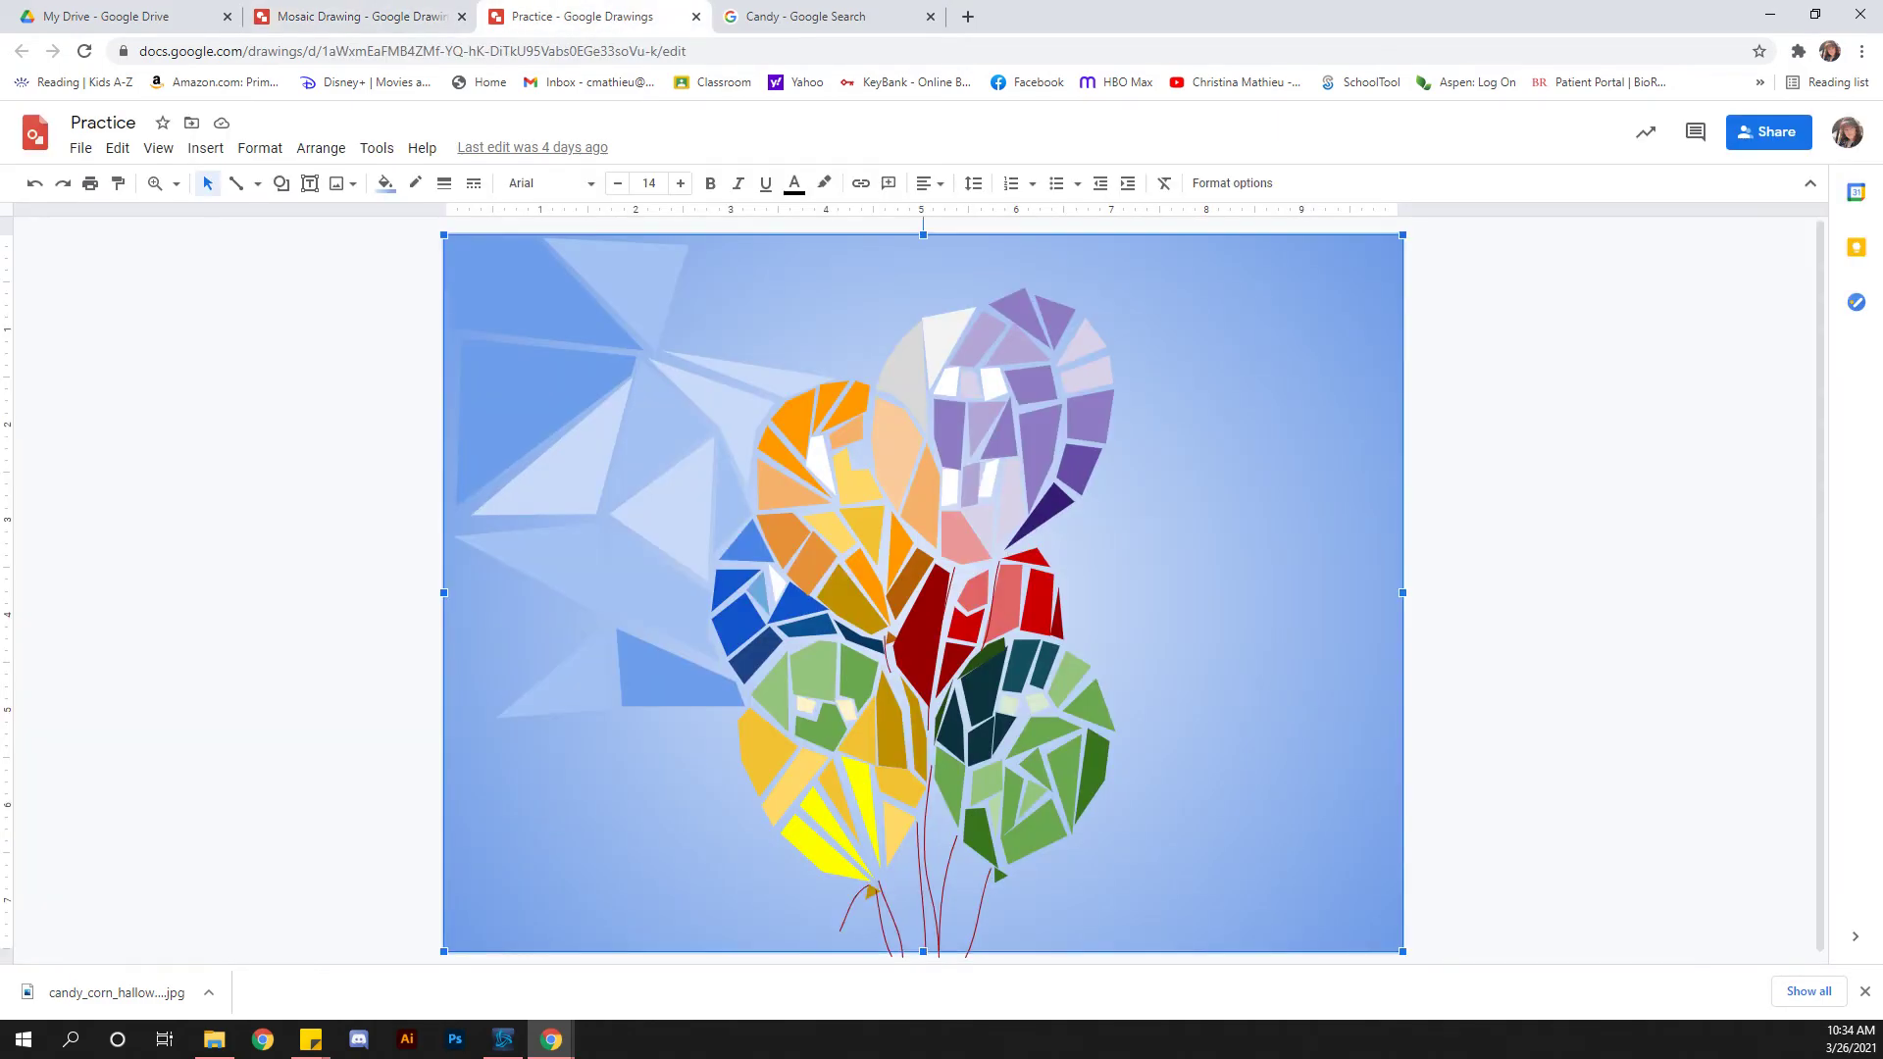
pyautogui.press('Escape')
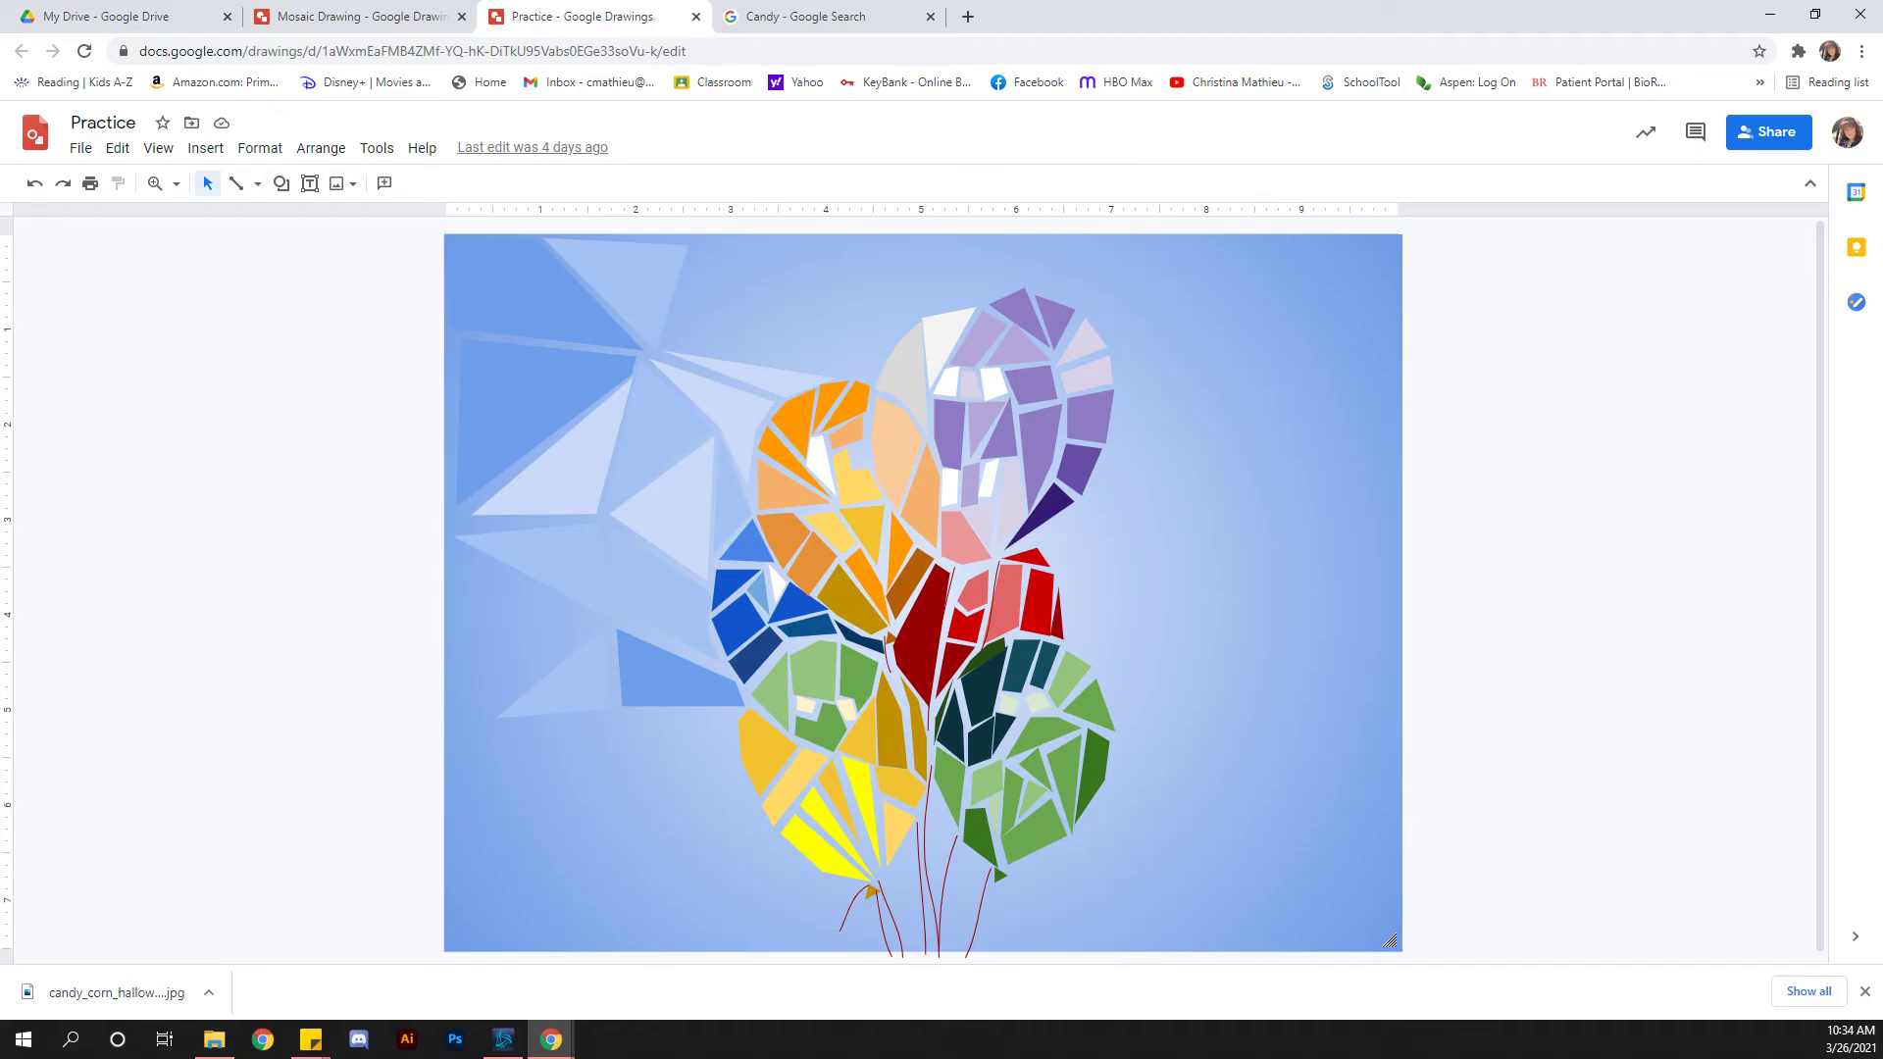